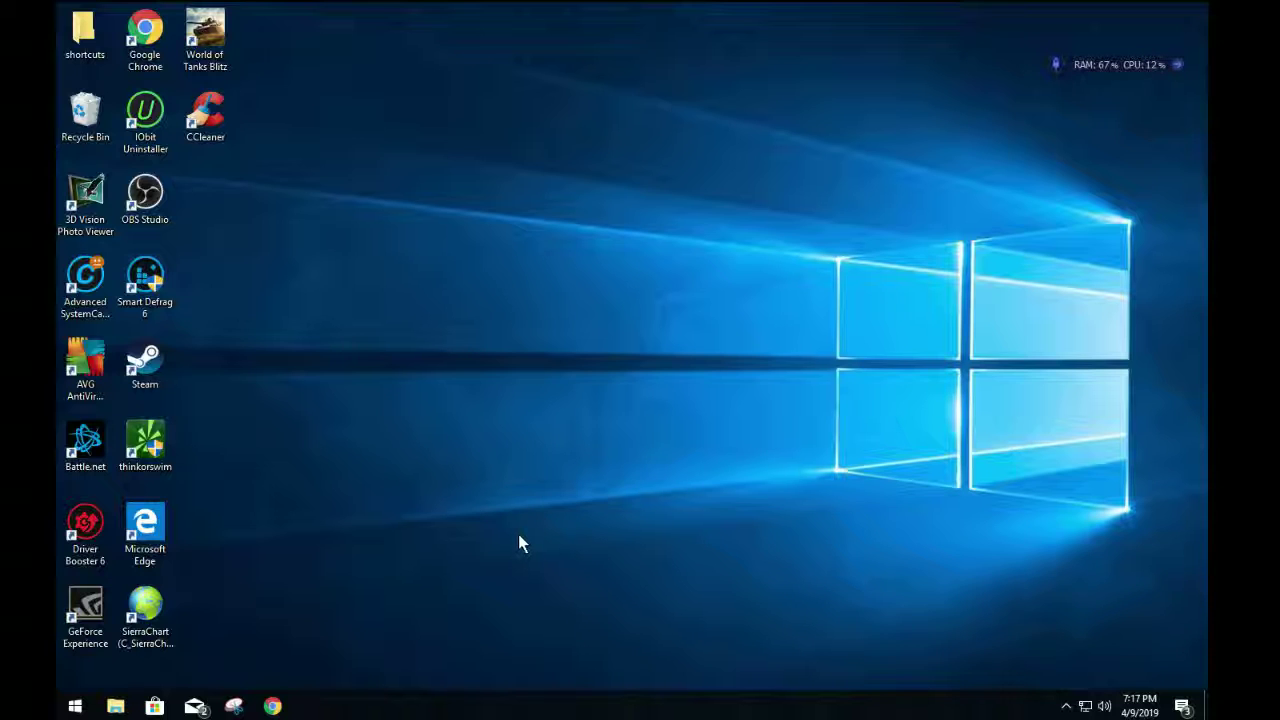
- Load the Oil News Today bookmark in a new Chrome tab
click(293, 690)
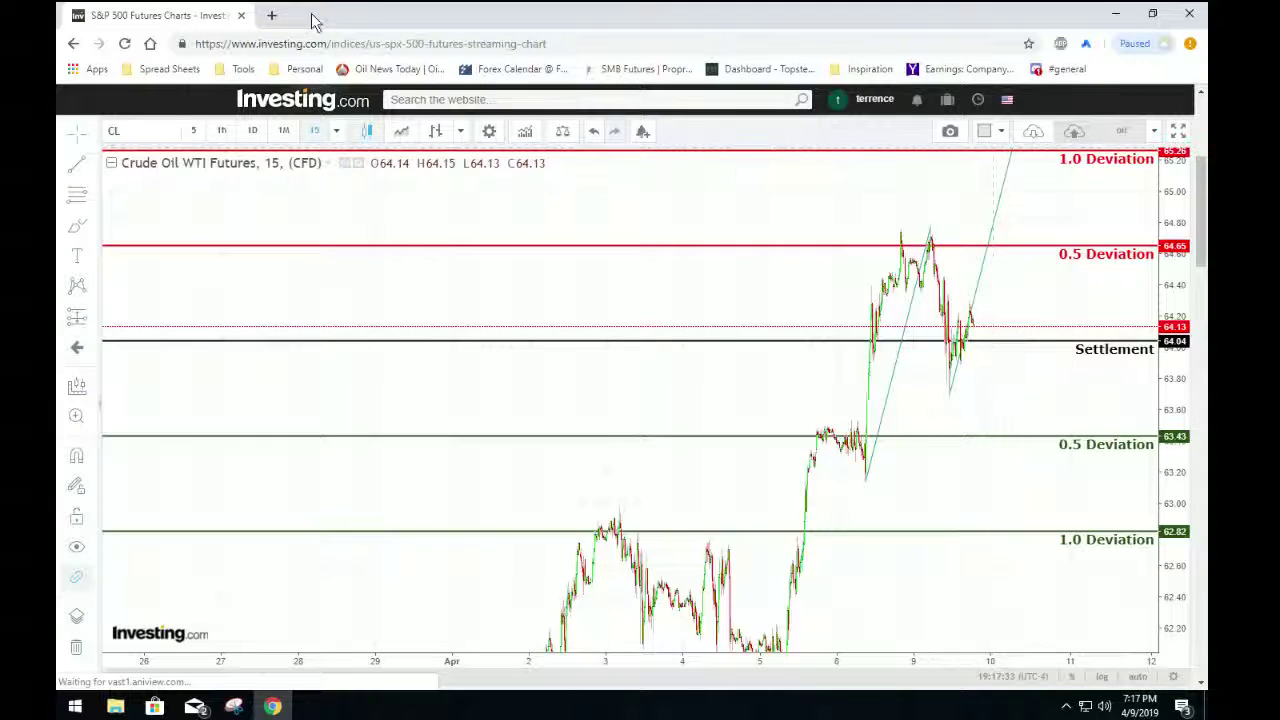
click(272, 18)
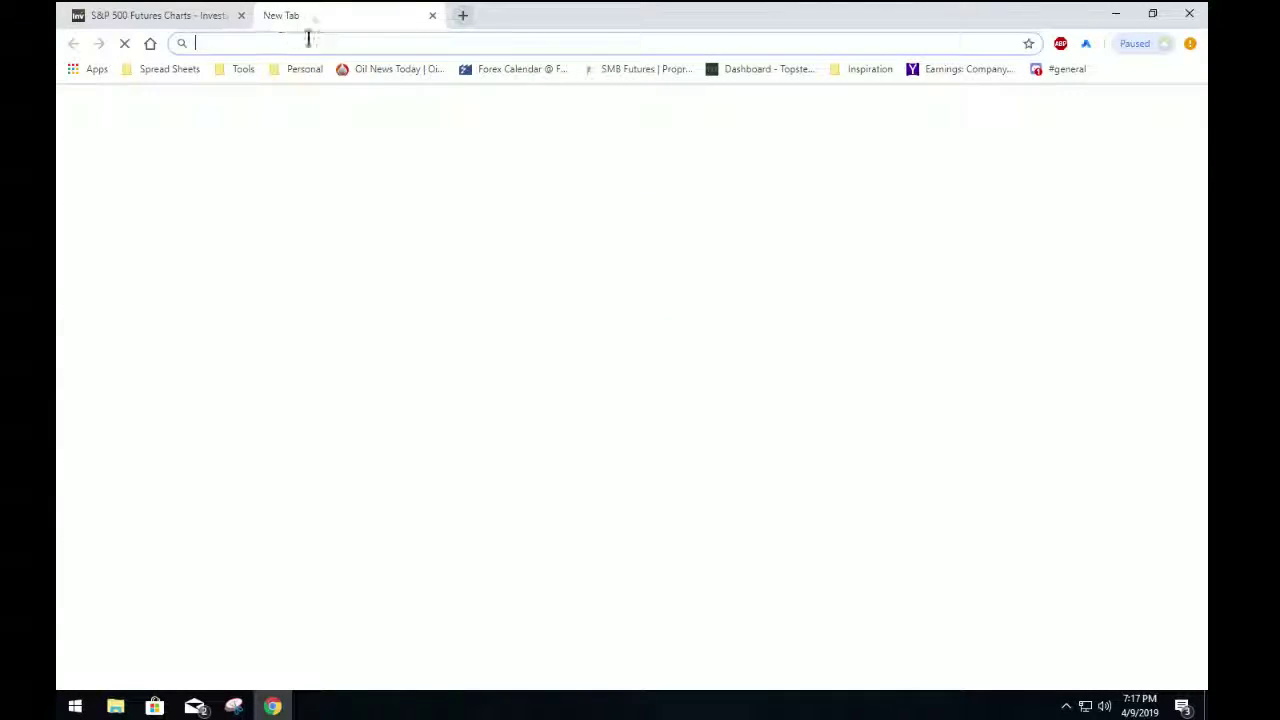
click(375, 70)
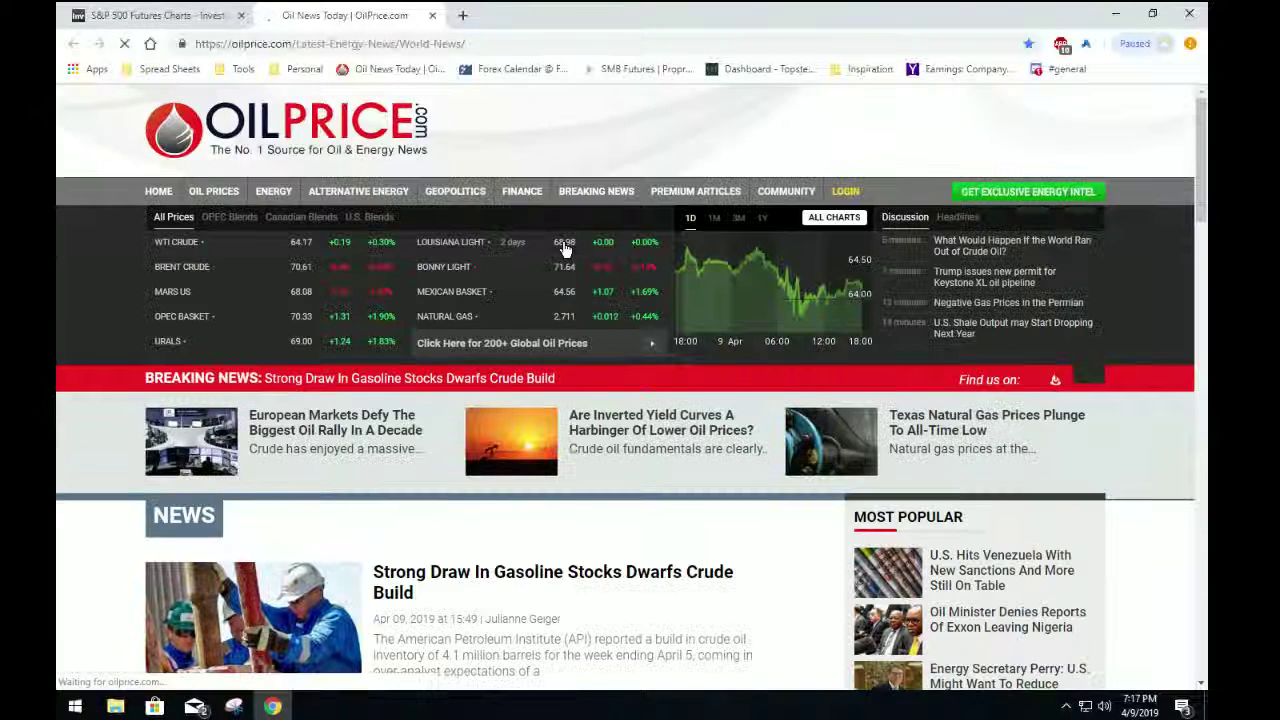
- Open and read the 'Strong Draw In Gasoline Stocks Dwarfs Crude Build' article
scroll(465, 315, down, 3)
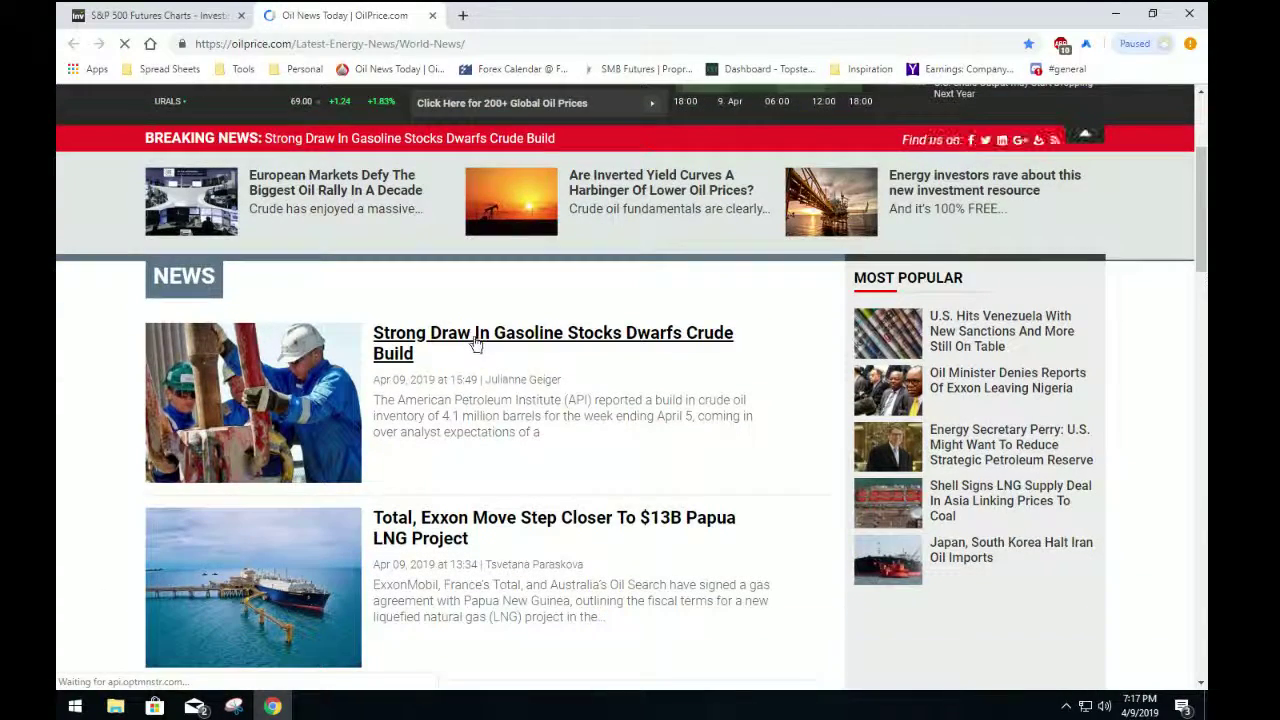
click(478, 343)
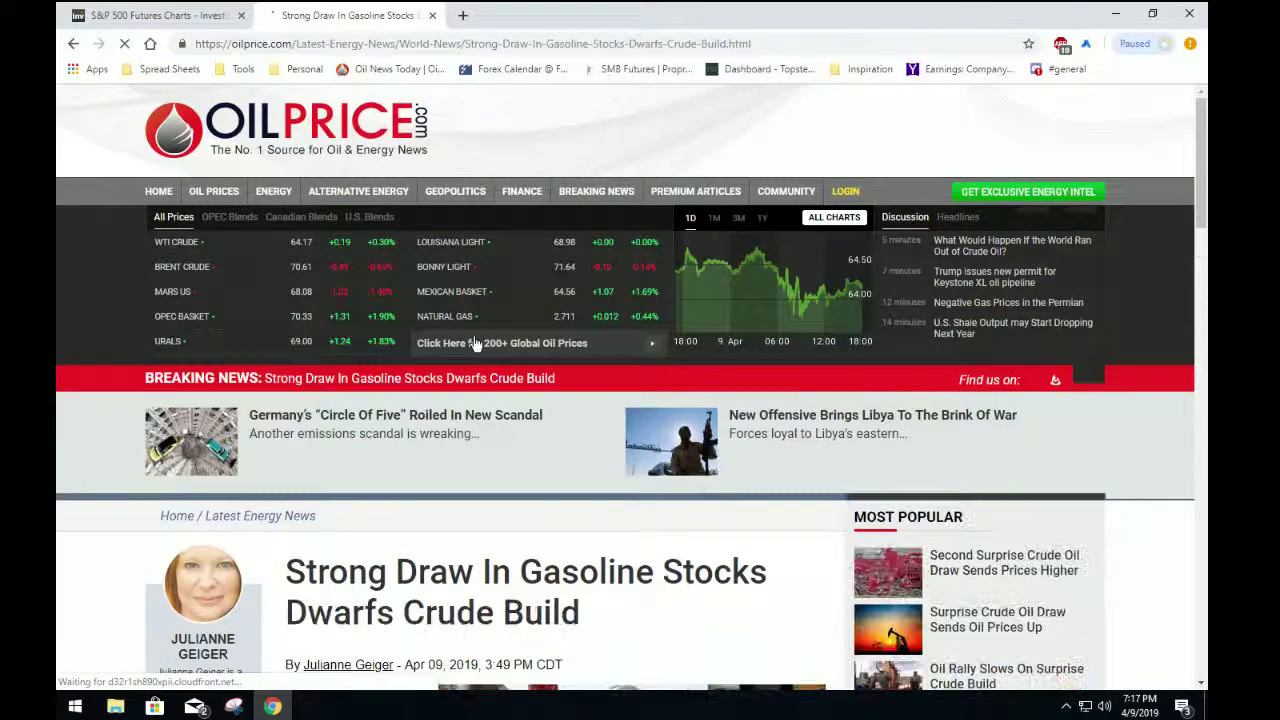
scroll(58, 498, down, 5)
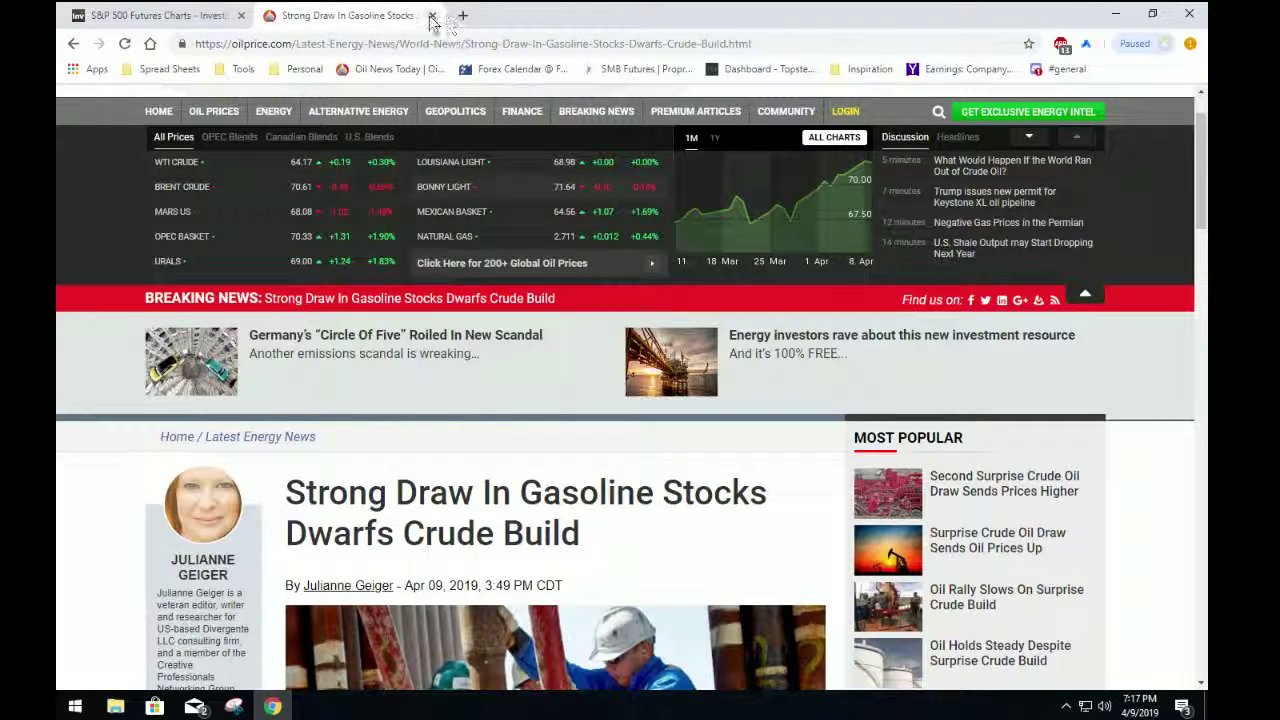
scroll(440, 519, down, 5)
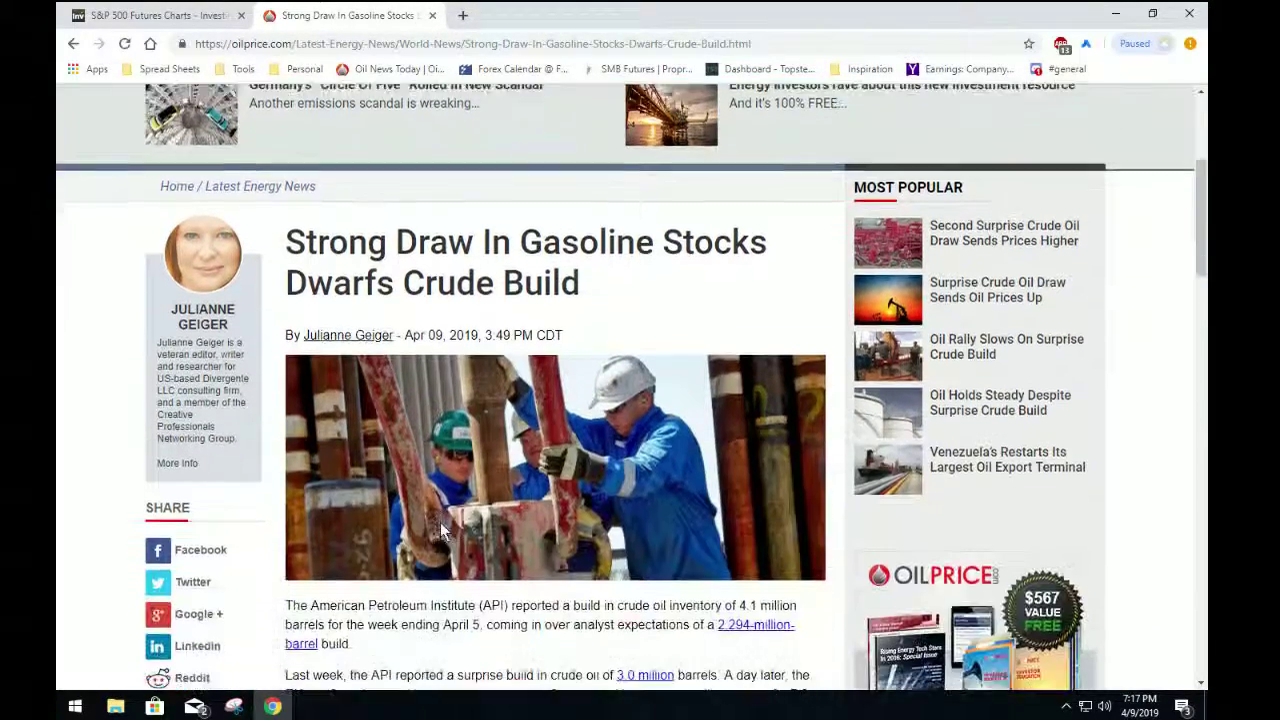
scroll(440, 525, up, 3)
scroll(440, 525, up, 2)
scroll(440, 525, down, 4)
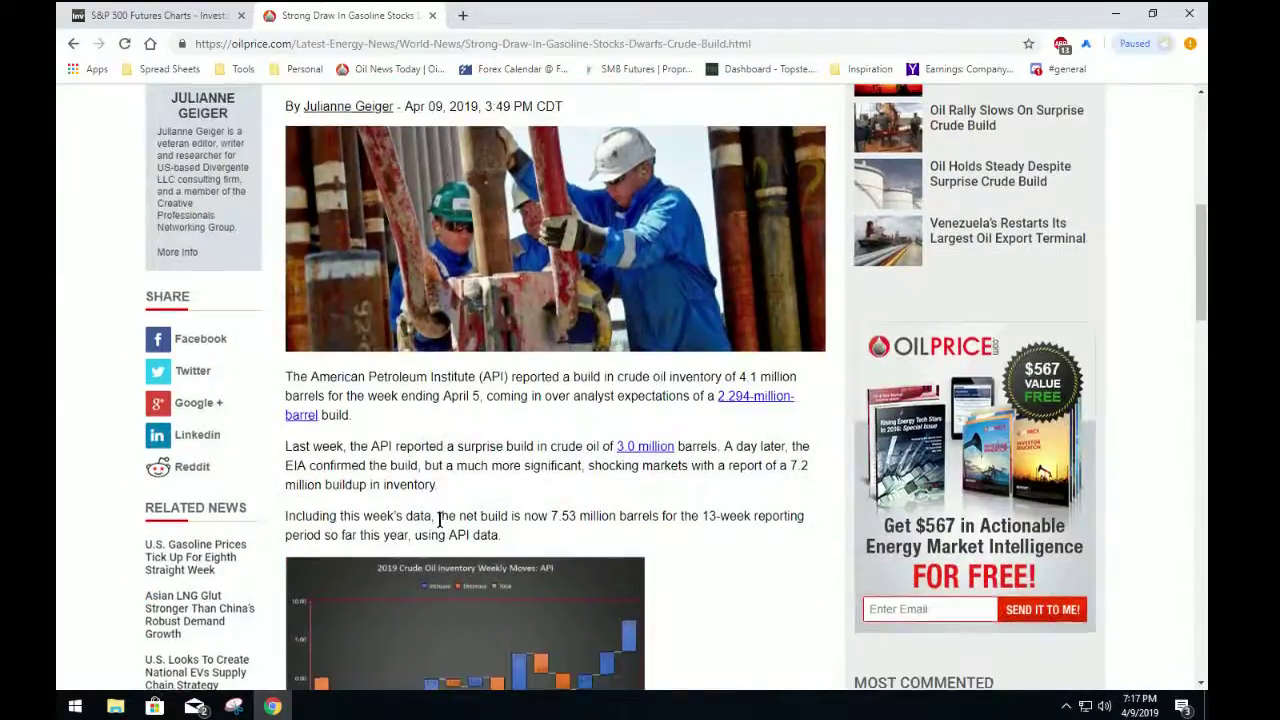
scroll(440, 525, up, 5)
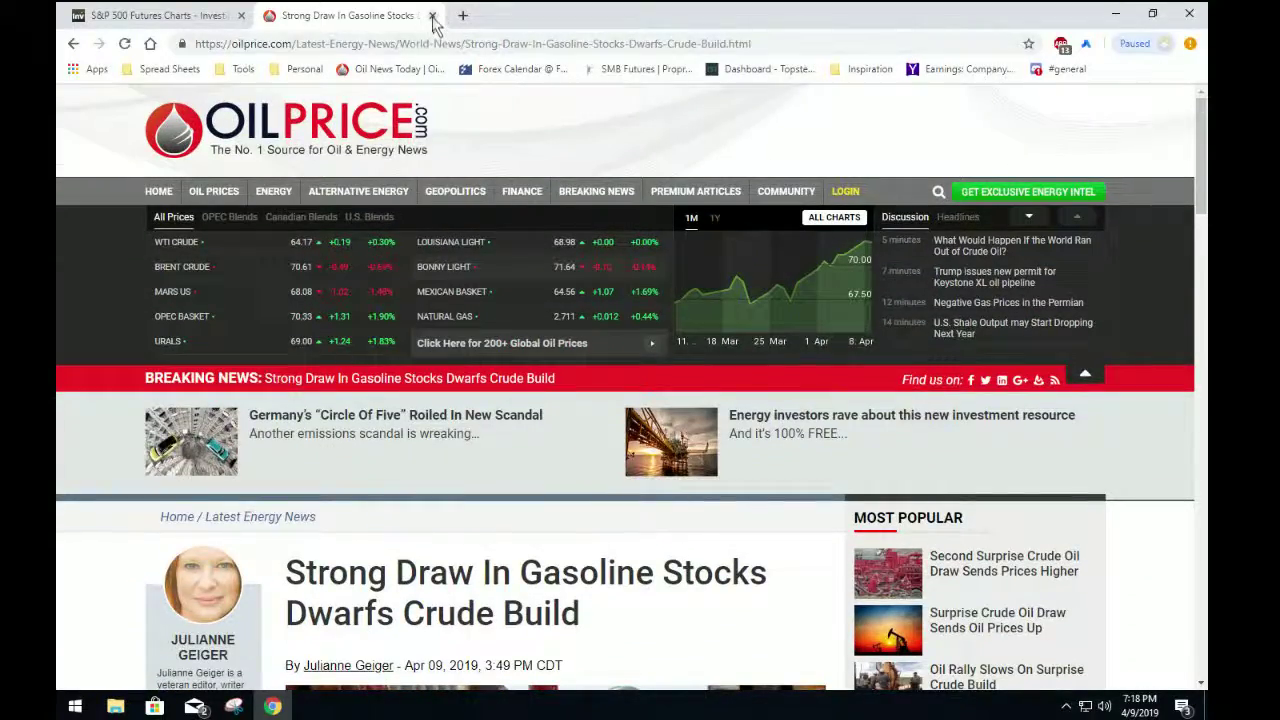
- Close the oil news tab, look over the Crude Oil WTI chart, then show the Pictures folder
click(432, 16)
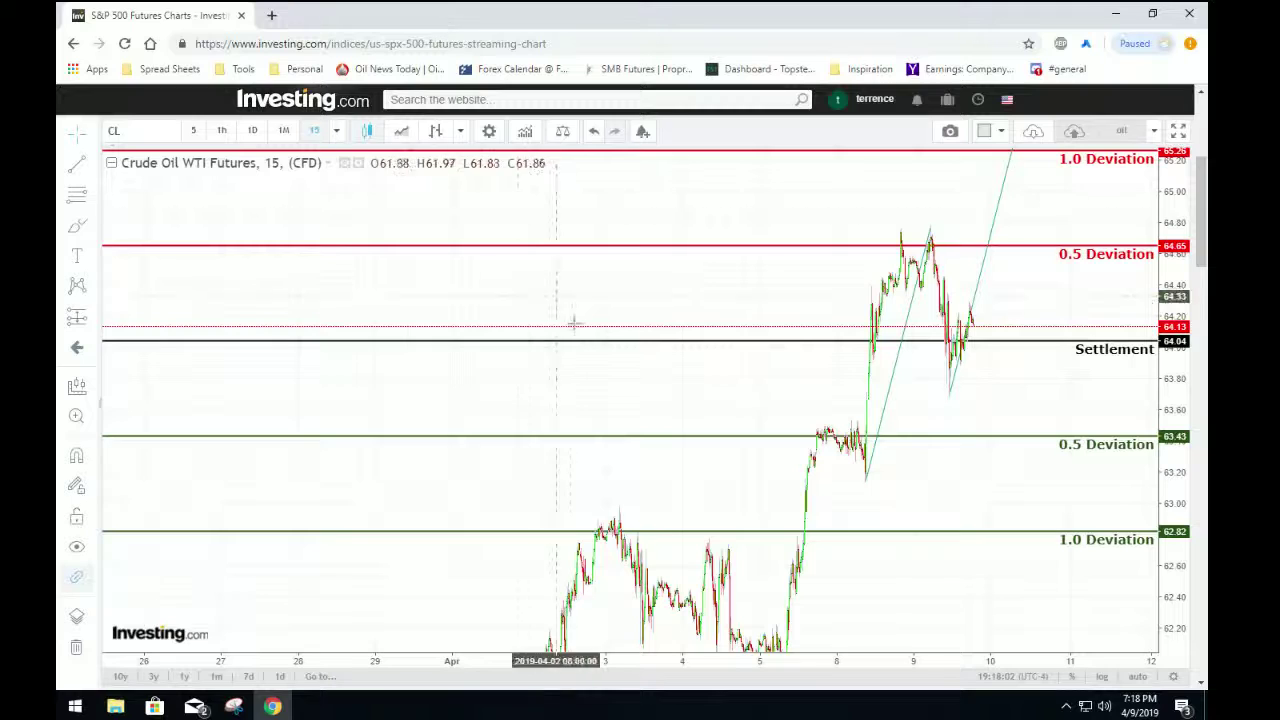
drag(618, 381, 600, 440)
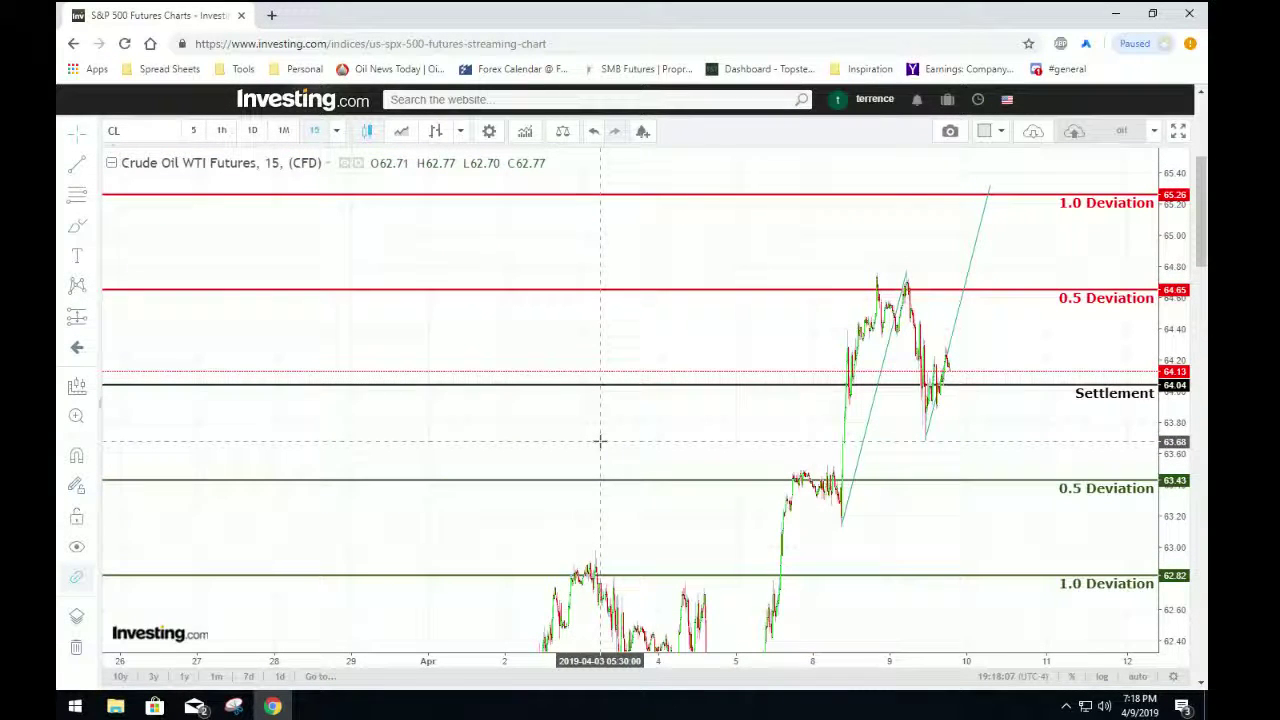
scroll(600, 440, down, 3)
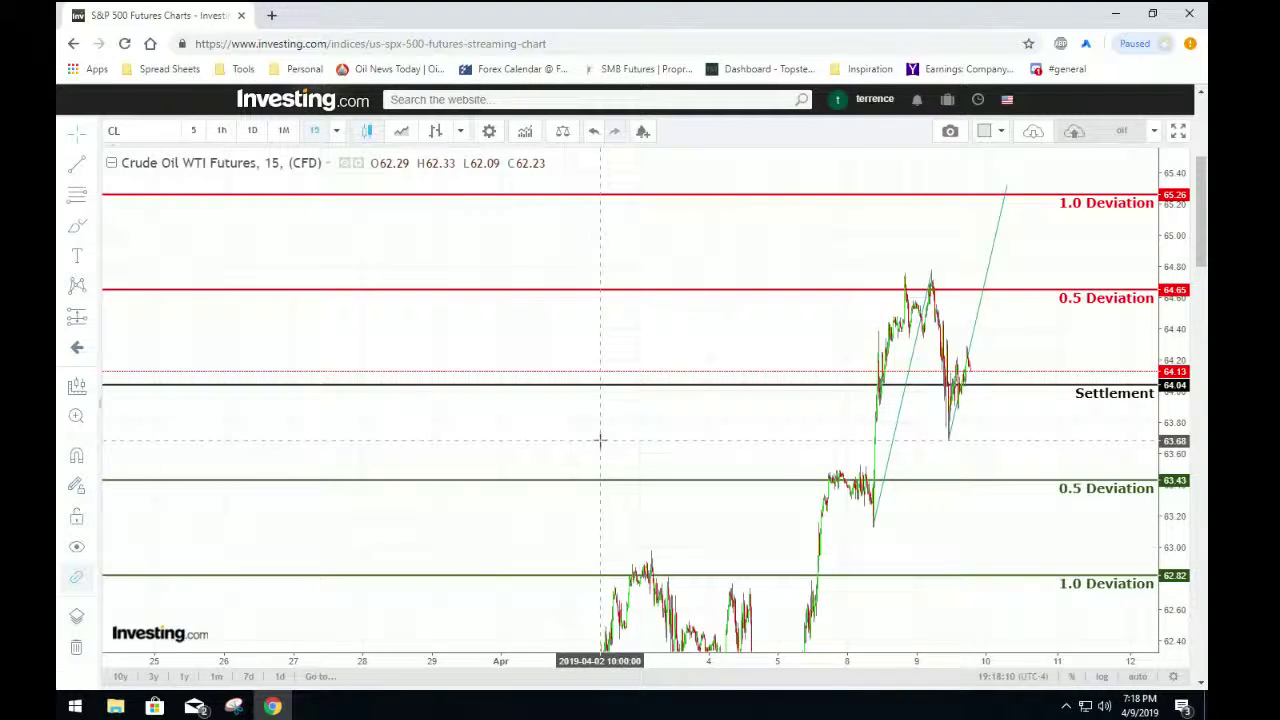
scroll(600, 440, up, 2)
scroll(600, 440, up, 2)
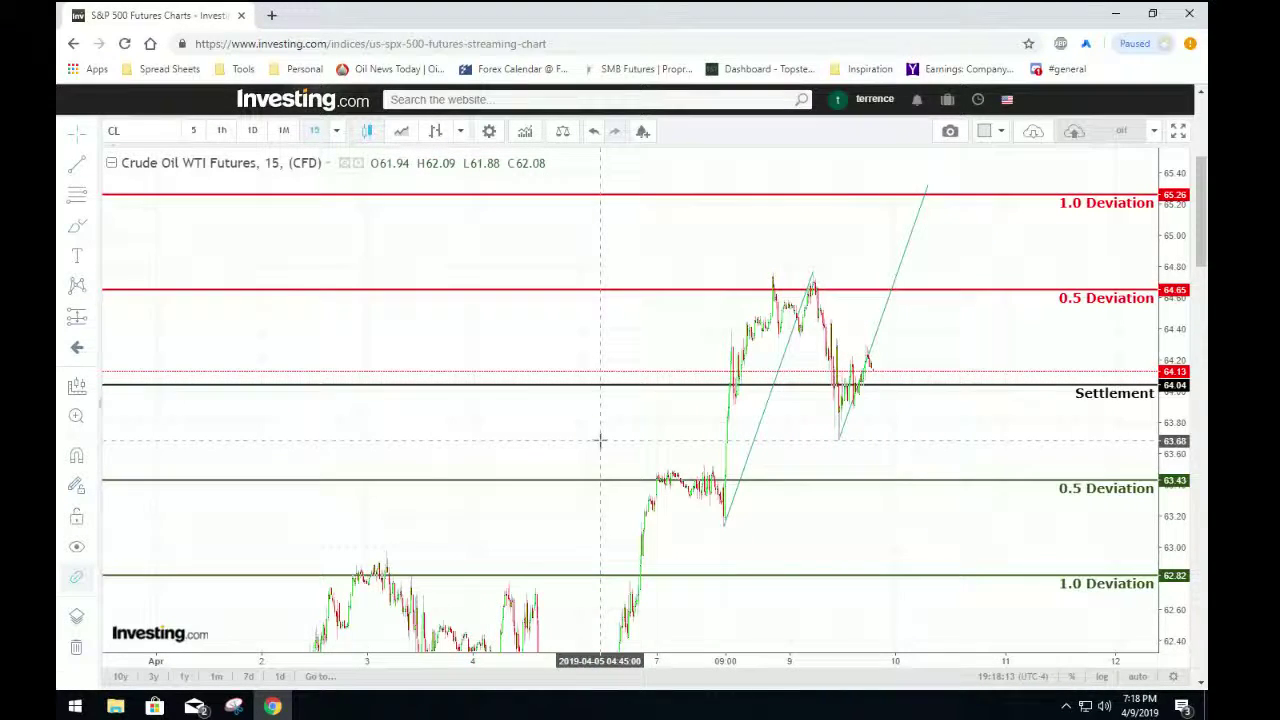
scroll(600, 440, down, 2)
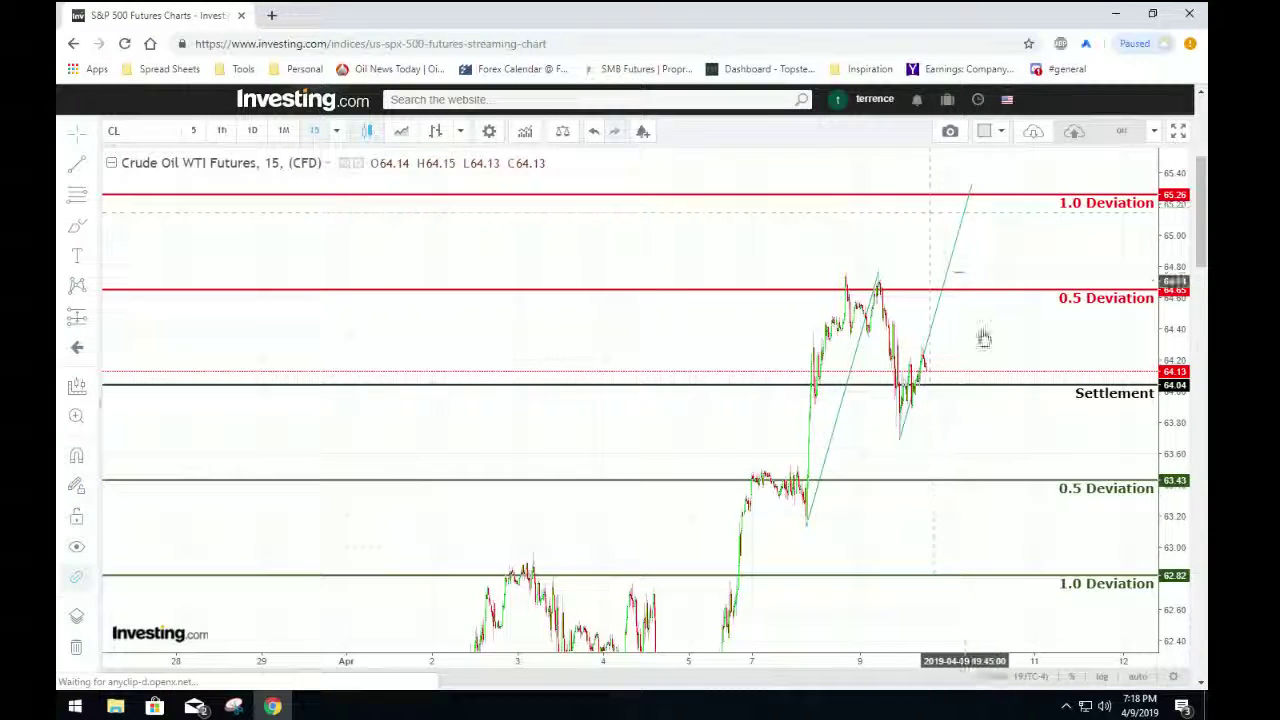
click(113, 707)
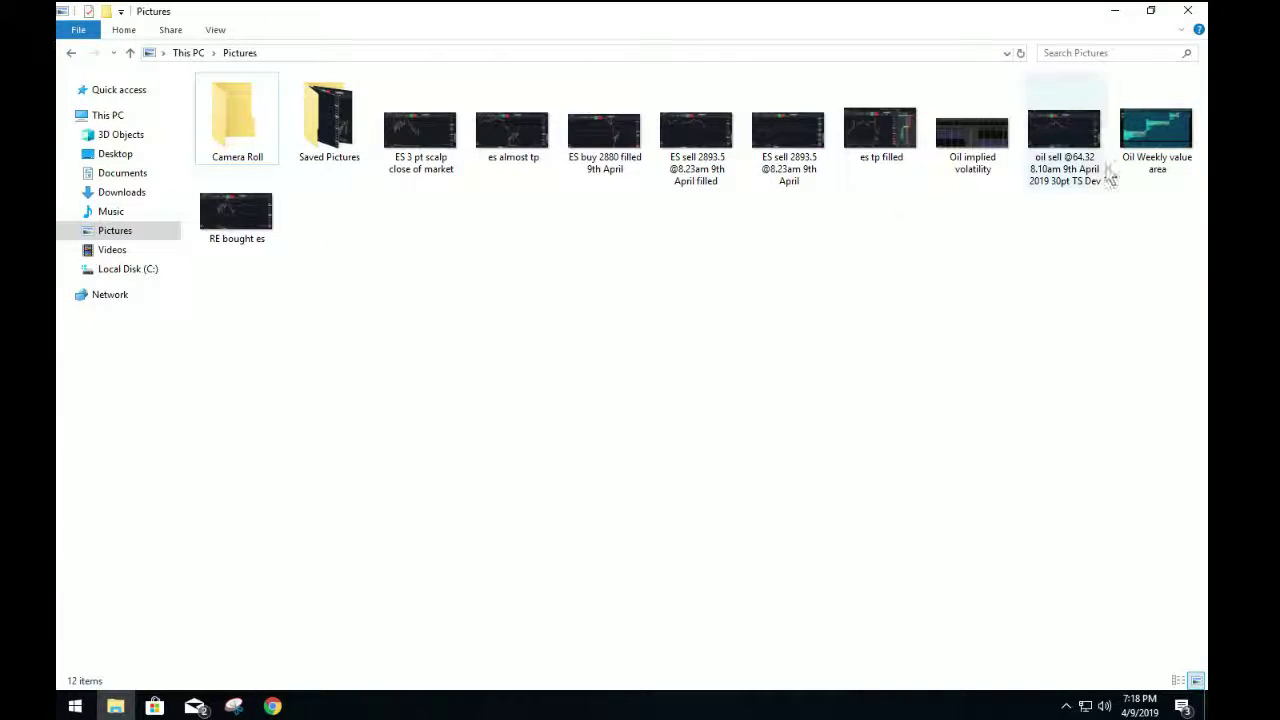
- View the Oil implied volatility screenshot in Photos, then return to the Pictures folder
drag(972, 138, 670, 492)
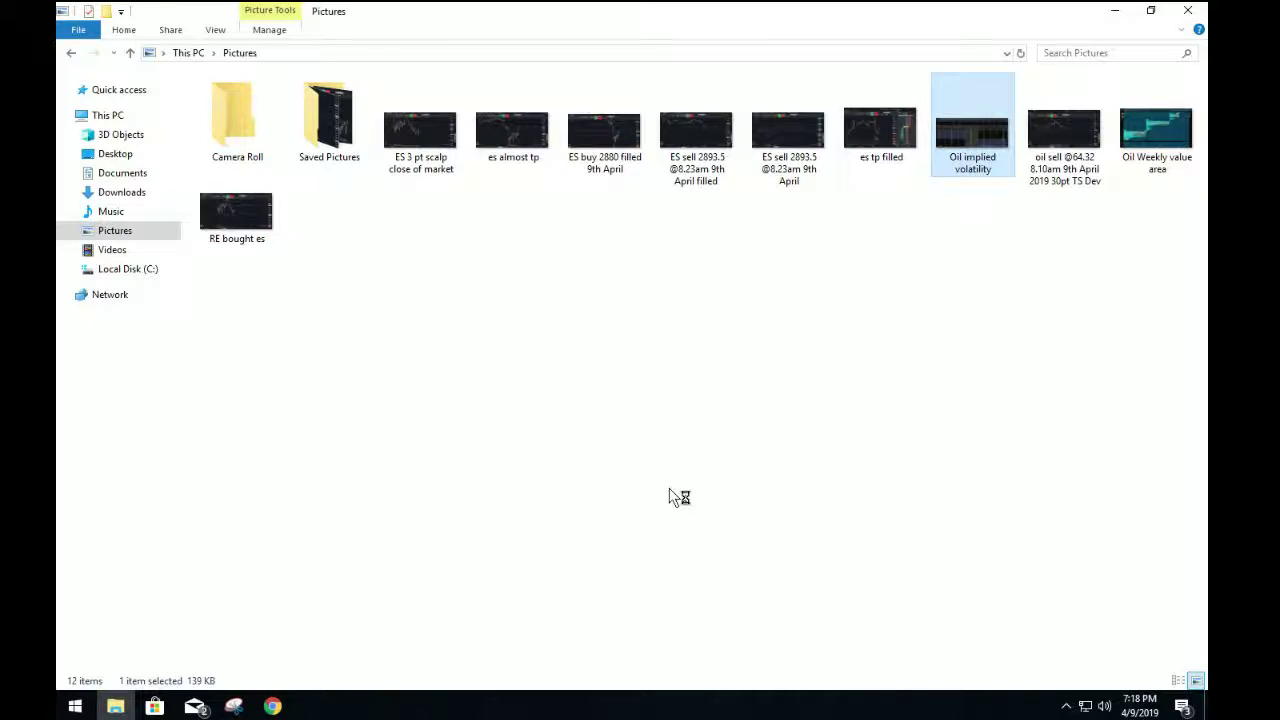
key(Return)
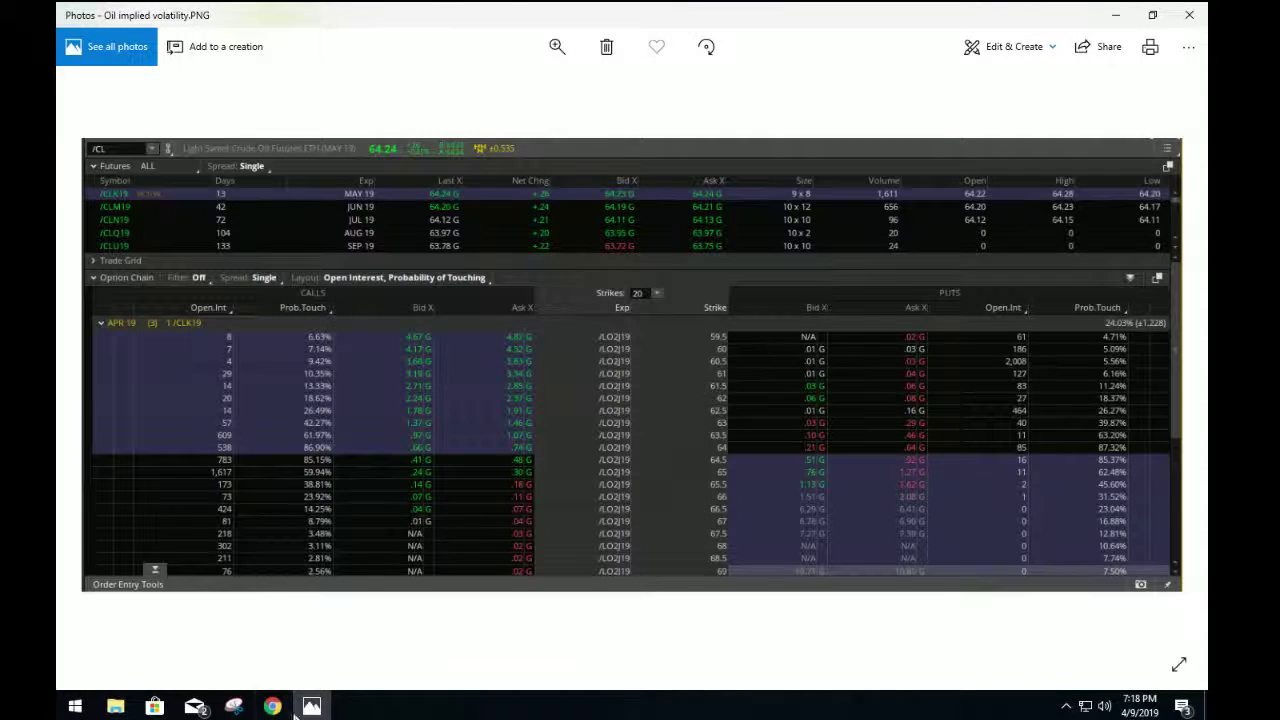
click(116, 707)
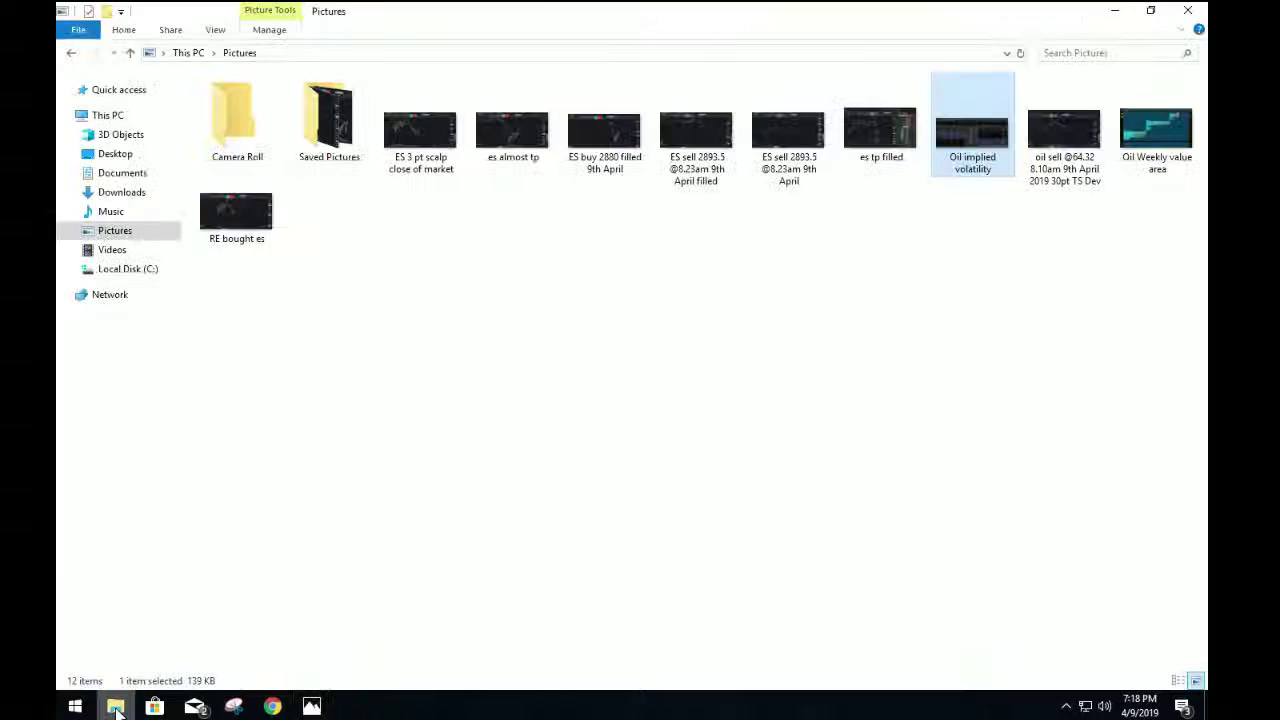
- View the Oil Weekly value area screenshot, then close both Photos viewers
click(1170, 155)
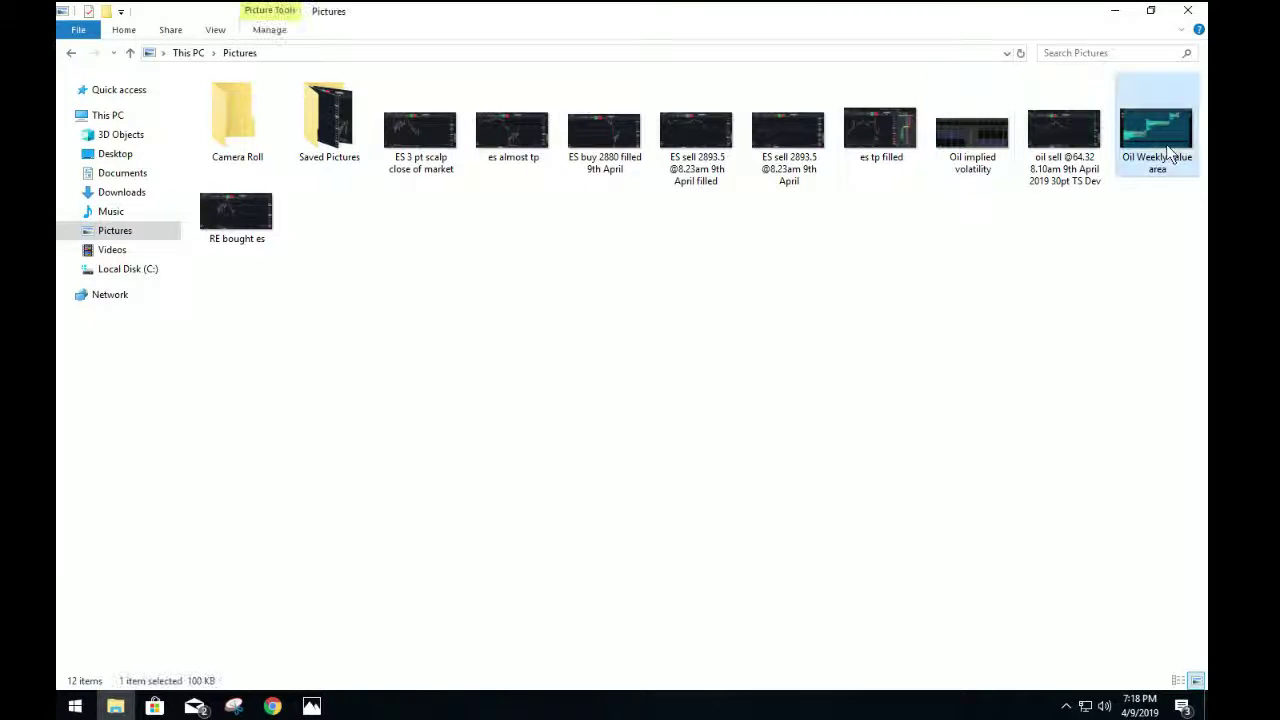
key(Return)
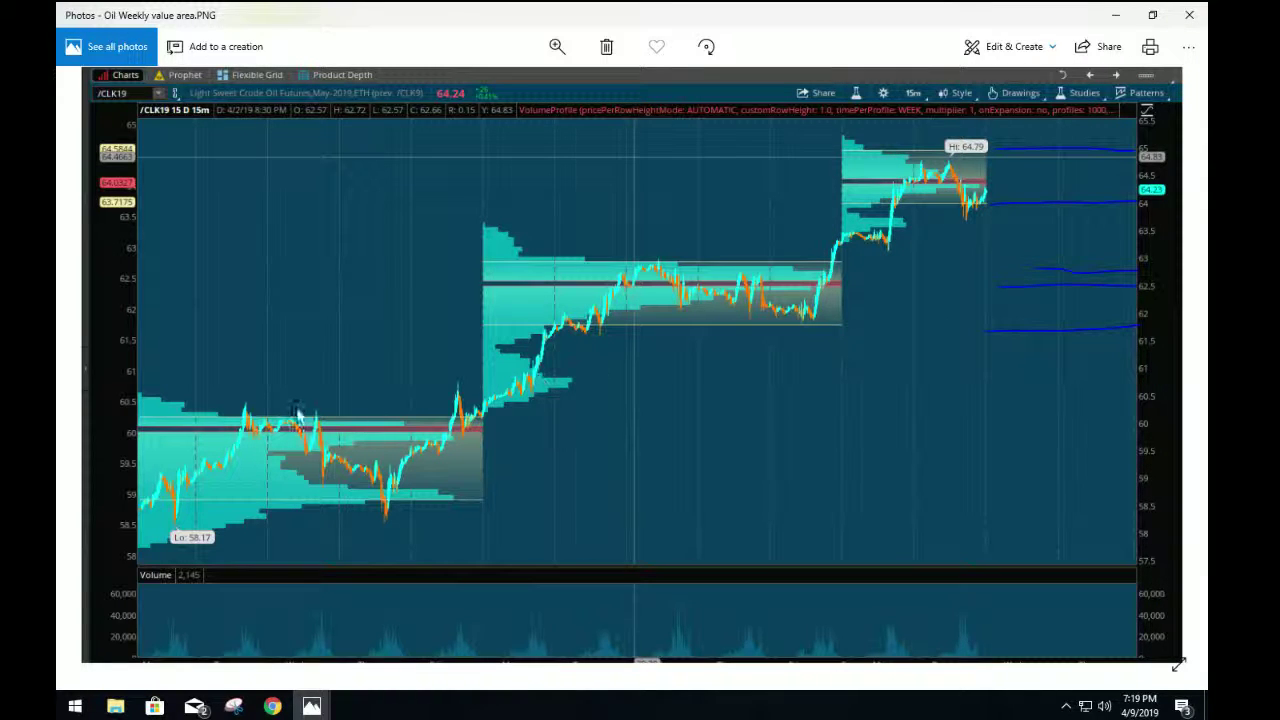
click(1190, 18)
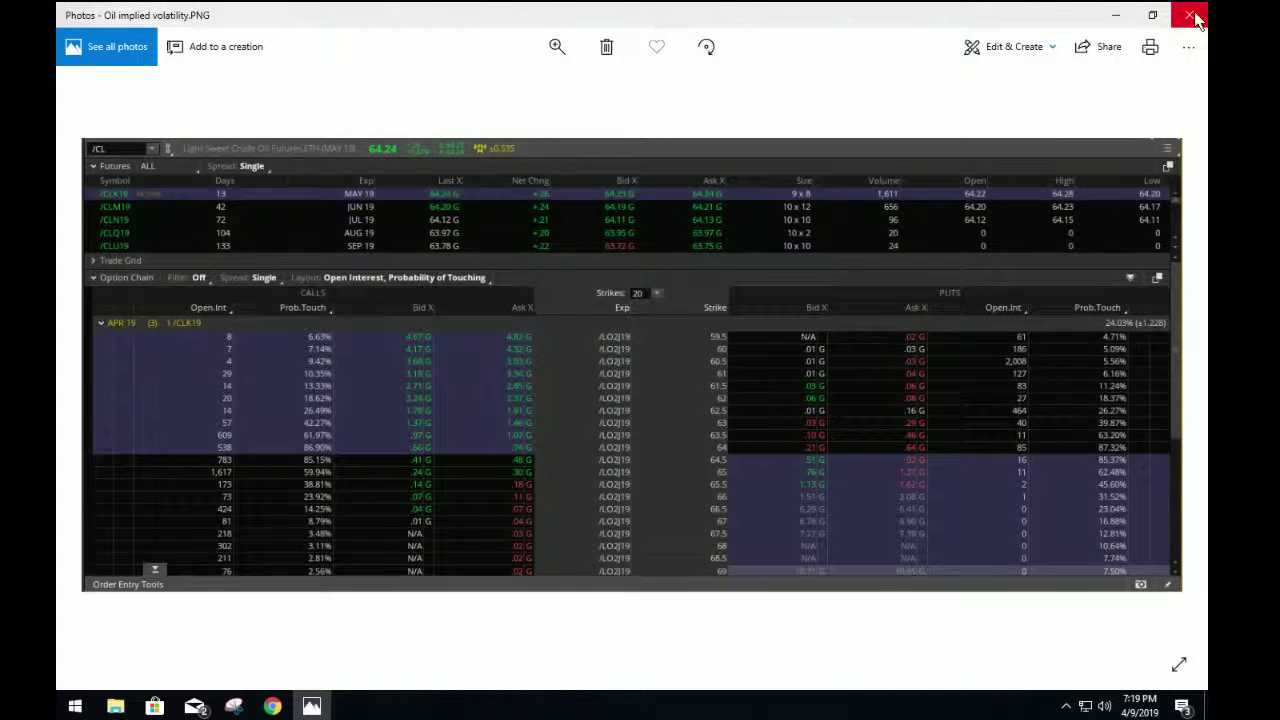
click(1190, 16)
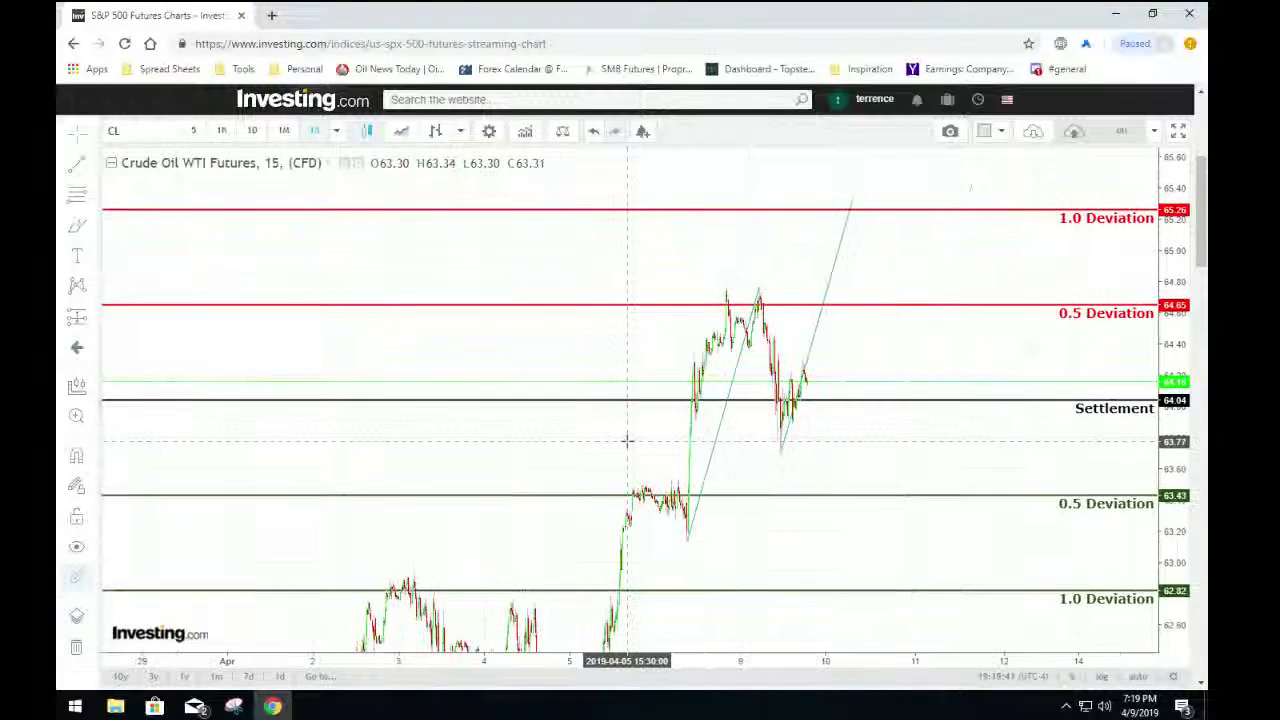
- Zoom and pan to the latest crude oil candles around the Settlement line and trend channel
scroll(627, 440, up, 5)
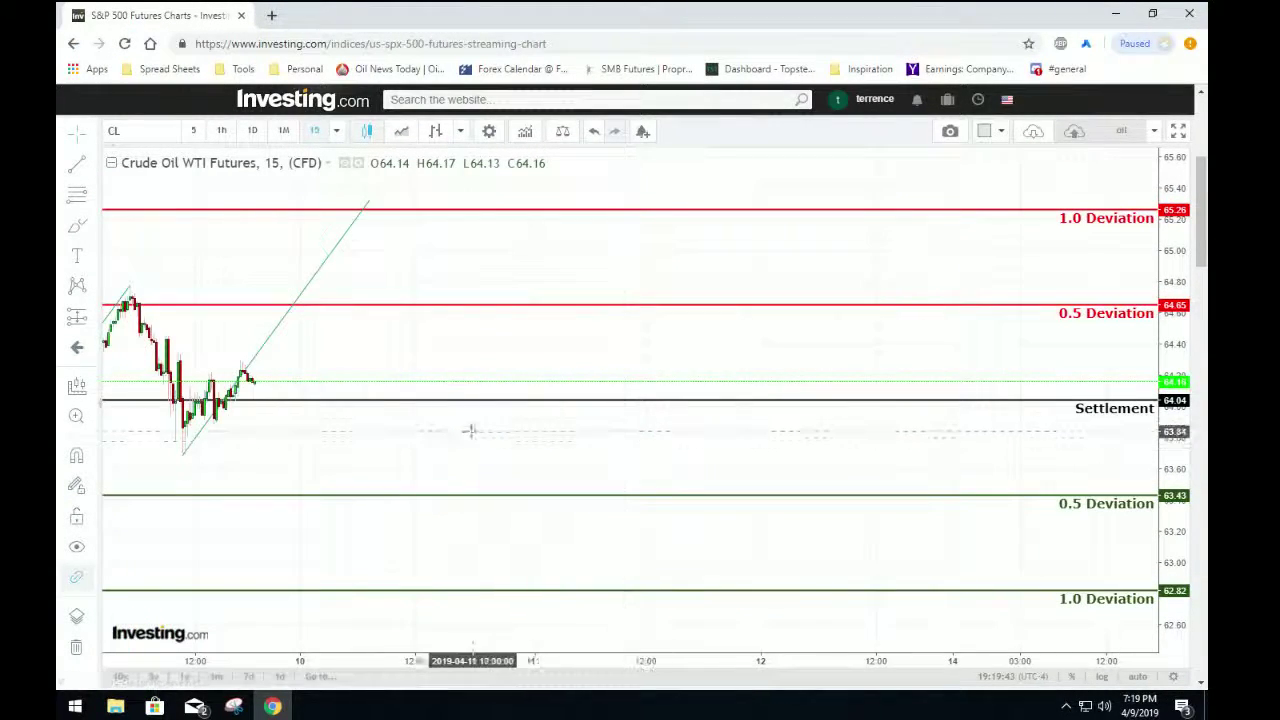
scroll(469, 430, down, 3)
drag(608, 451, 971, 437)
drag(677, 463, 804, 375)
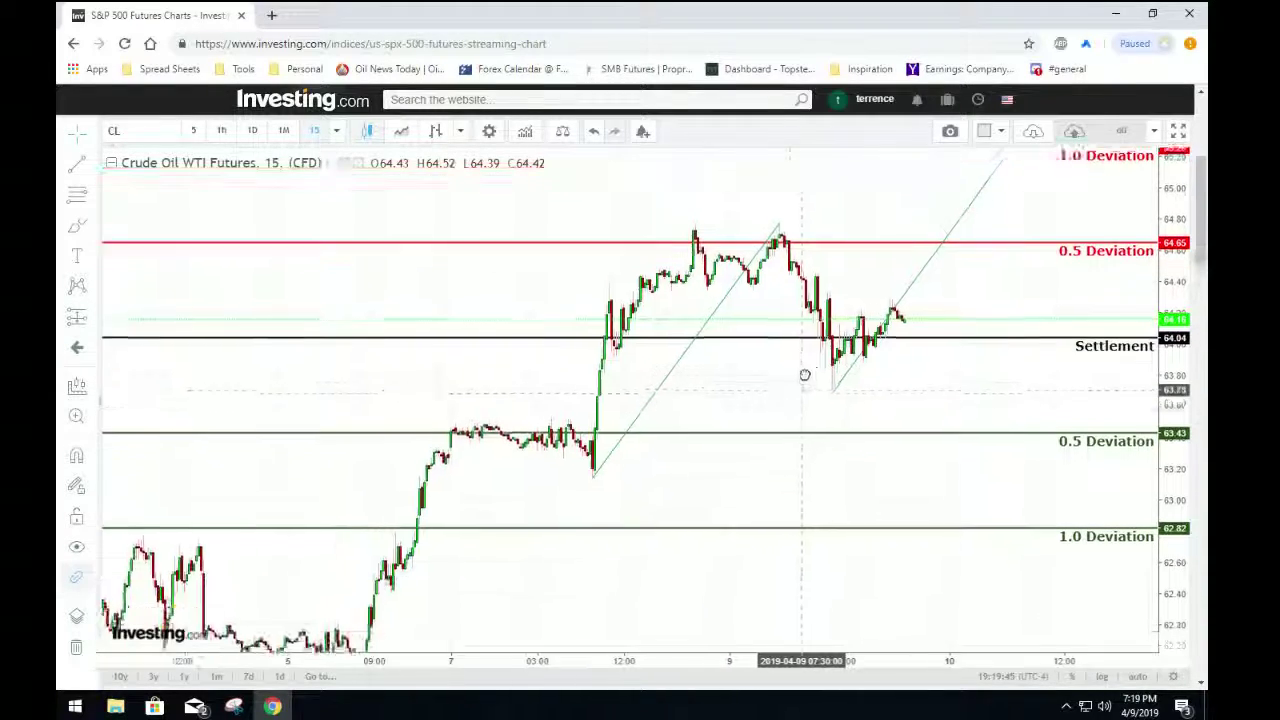
drag(777, 480, 550, 547)
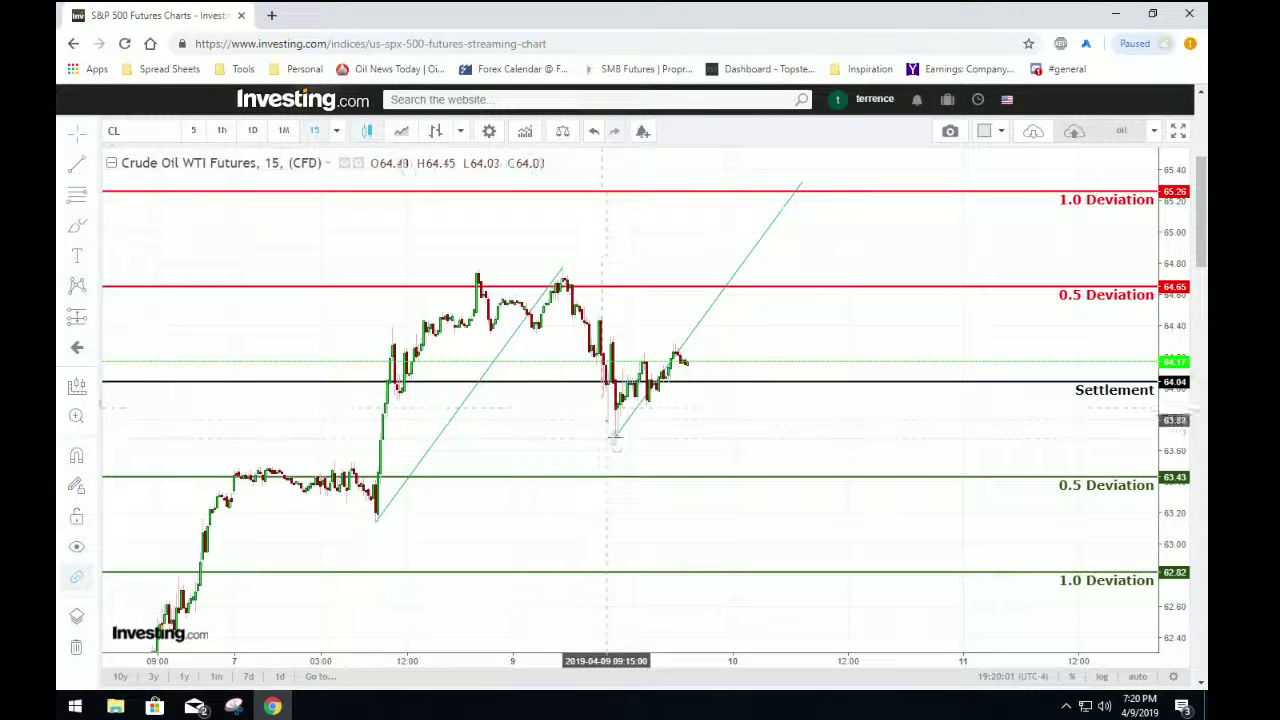
click(613, 434)
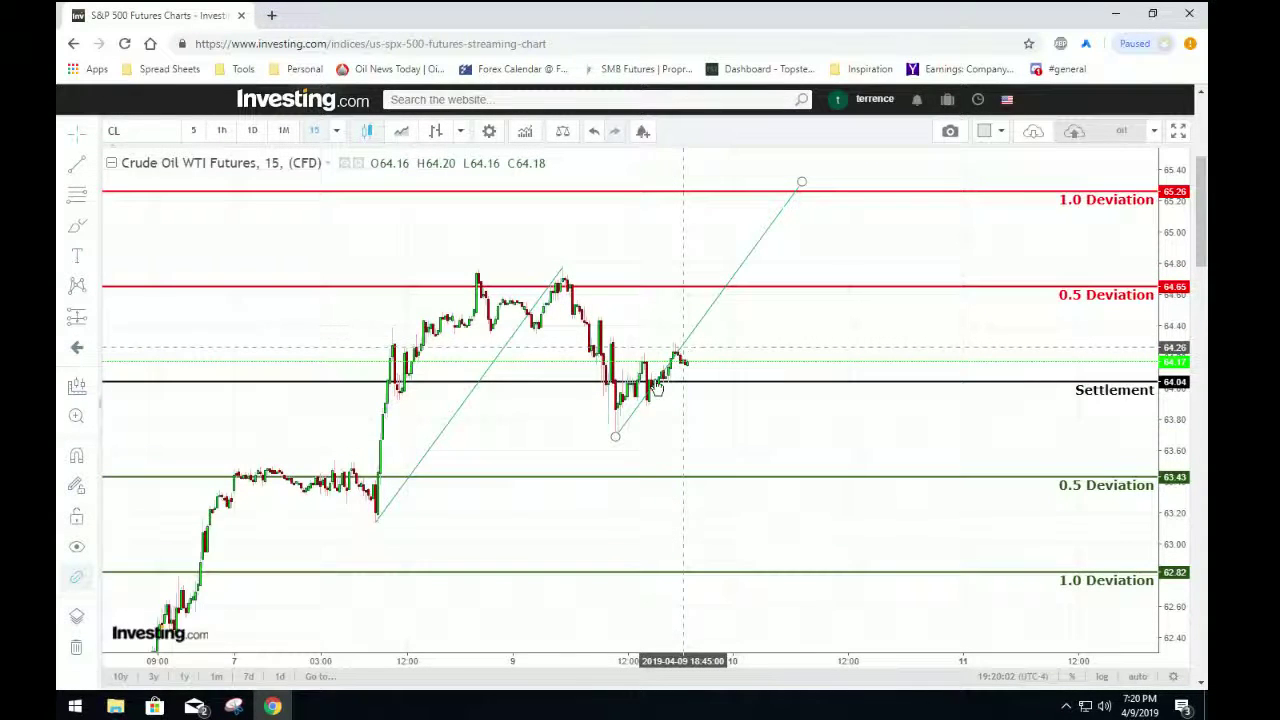
click(624, 440)
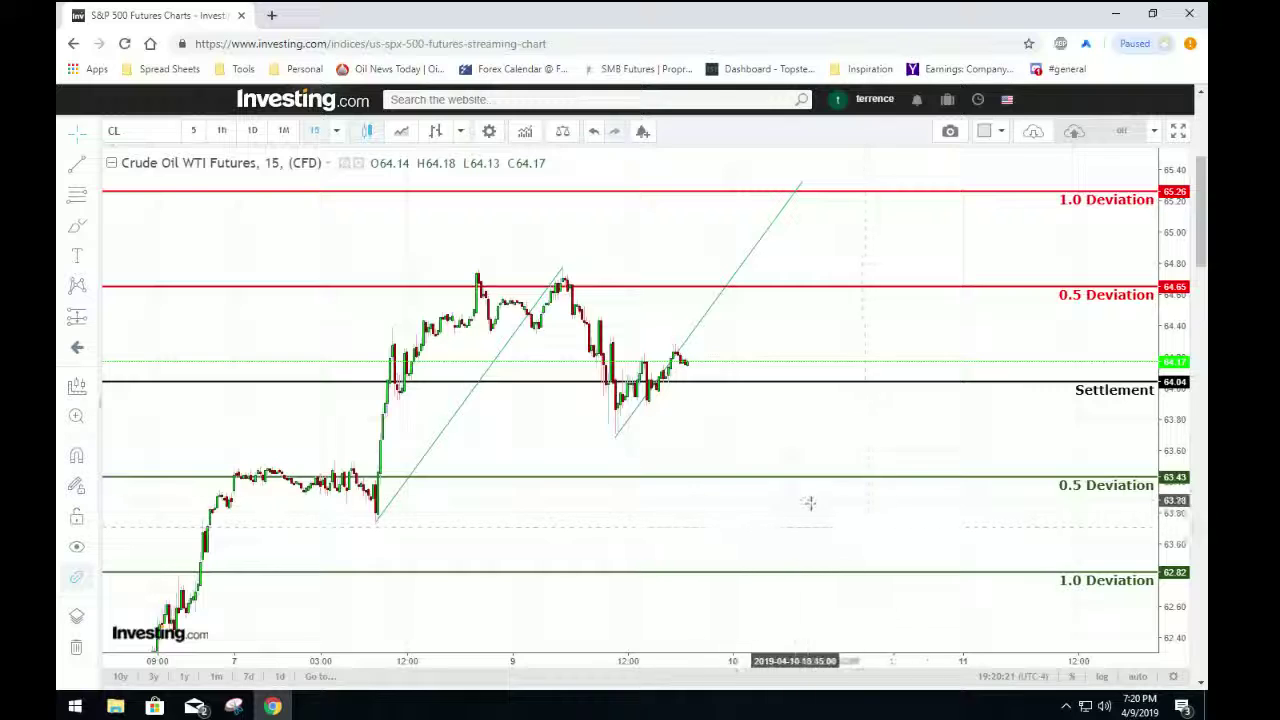
- On daily bars, draw a Fibonacci retracement from the Nov 2018 low to the Oct 2018 high
click(252, 131)
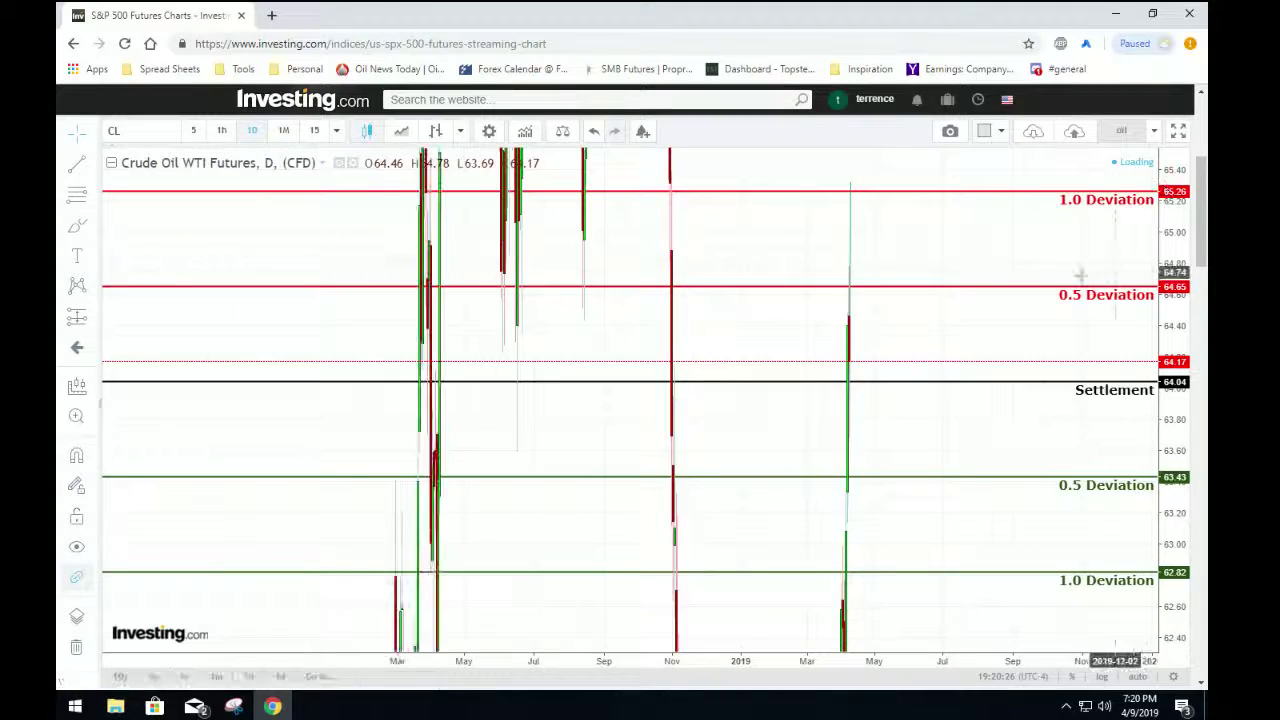
drag(1183, 195, 1190, 530)
drag(502, 546, 414, 423)
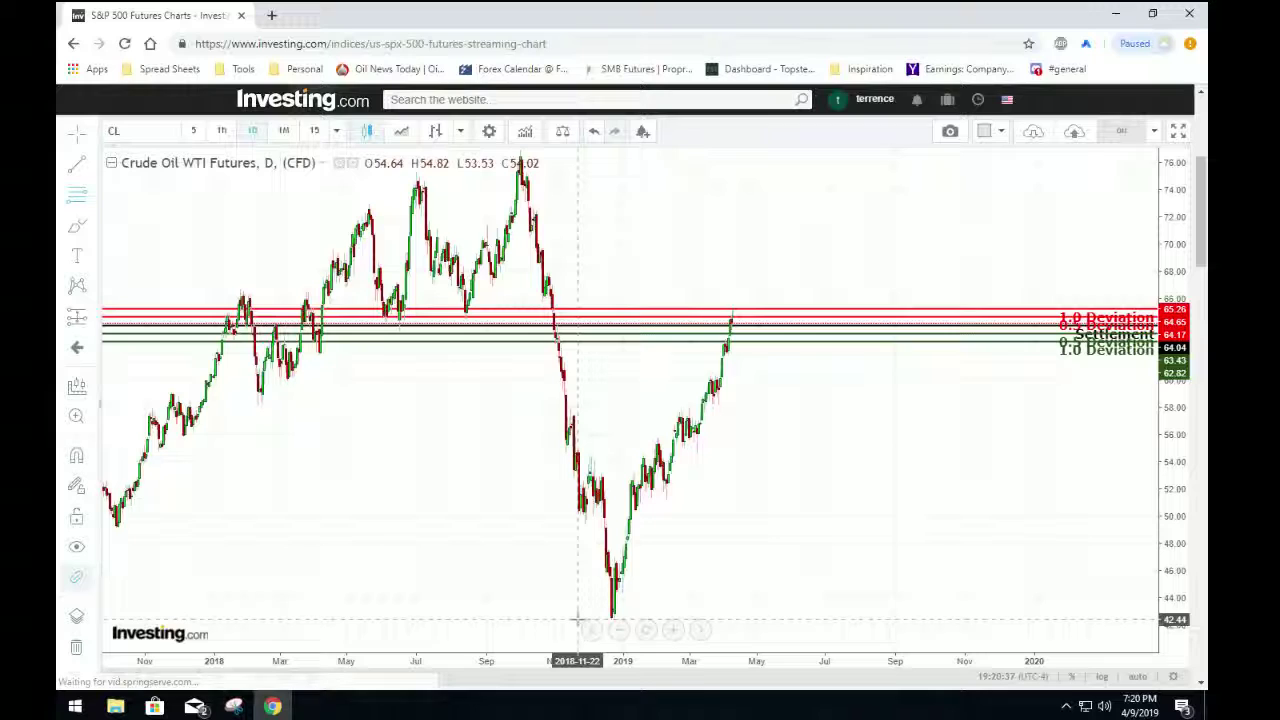
click(577, 619)
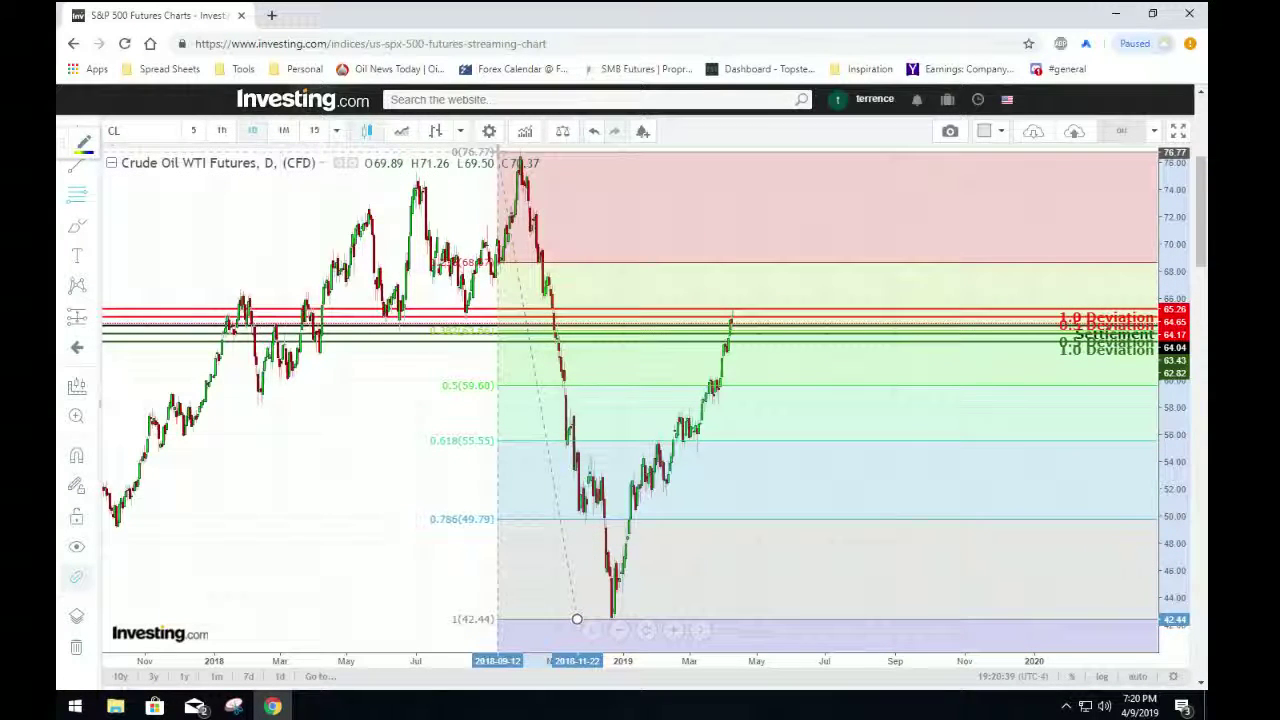
click(497, 151)
click(497, 150)
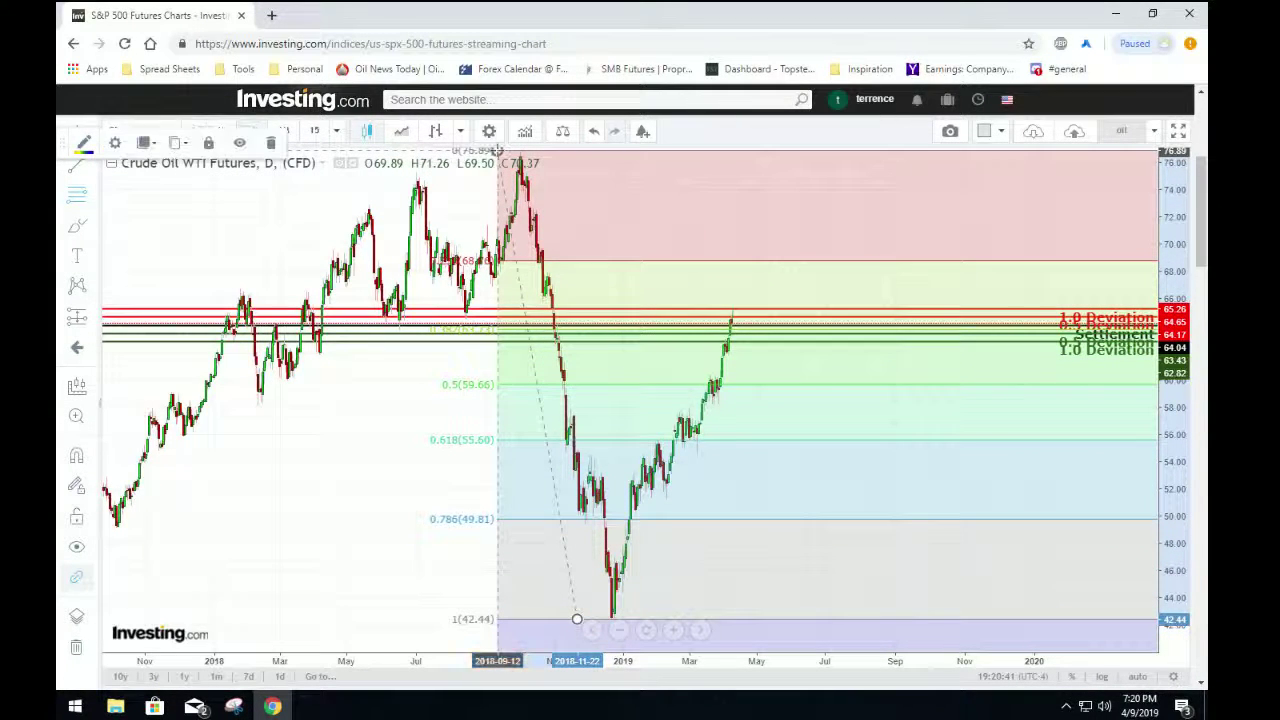
mouse_move(399, 459)
mouse_down()
mouse_move(489, 549)
mouse_move(480, 428)
mouse_up()
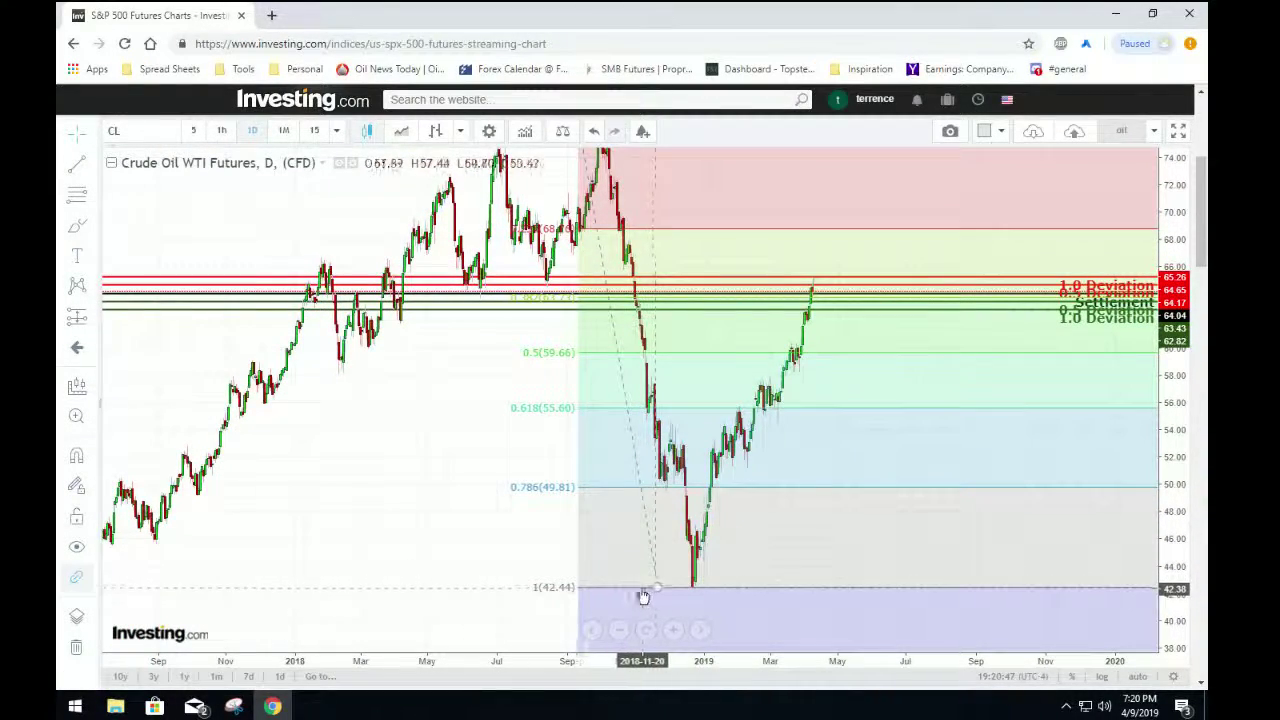
- Review Apr 2018 through Jun 2019, then delete the Fibonacci retracement
scroll(471, 506, up, 3)
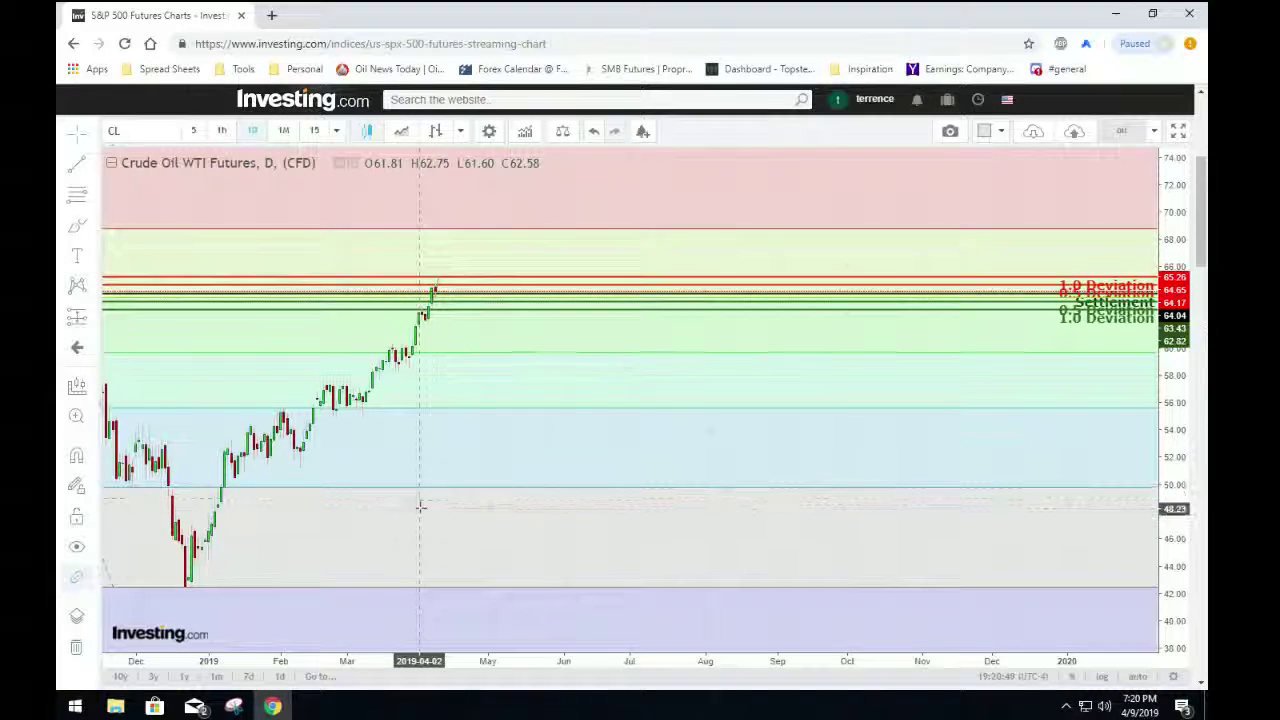
drag(420, 507, 1000, 497)
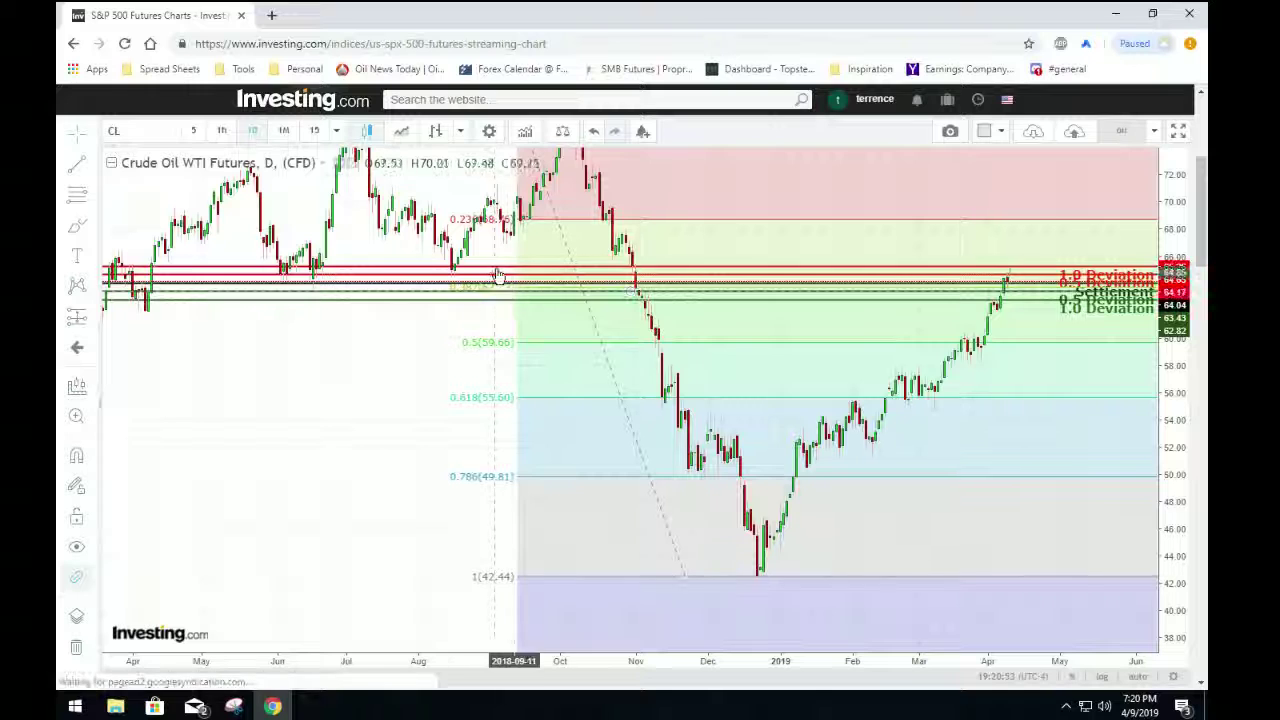
click(657, 506)
key(Delete)
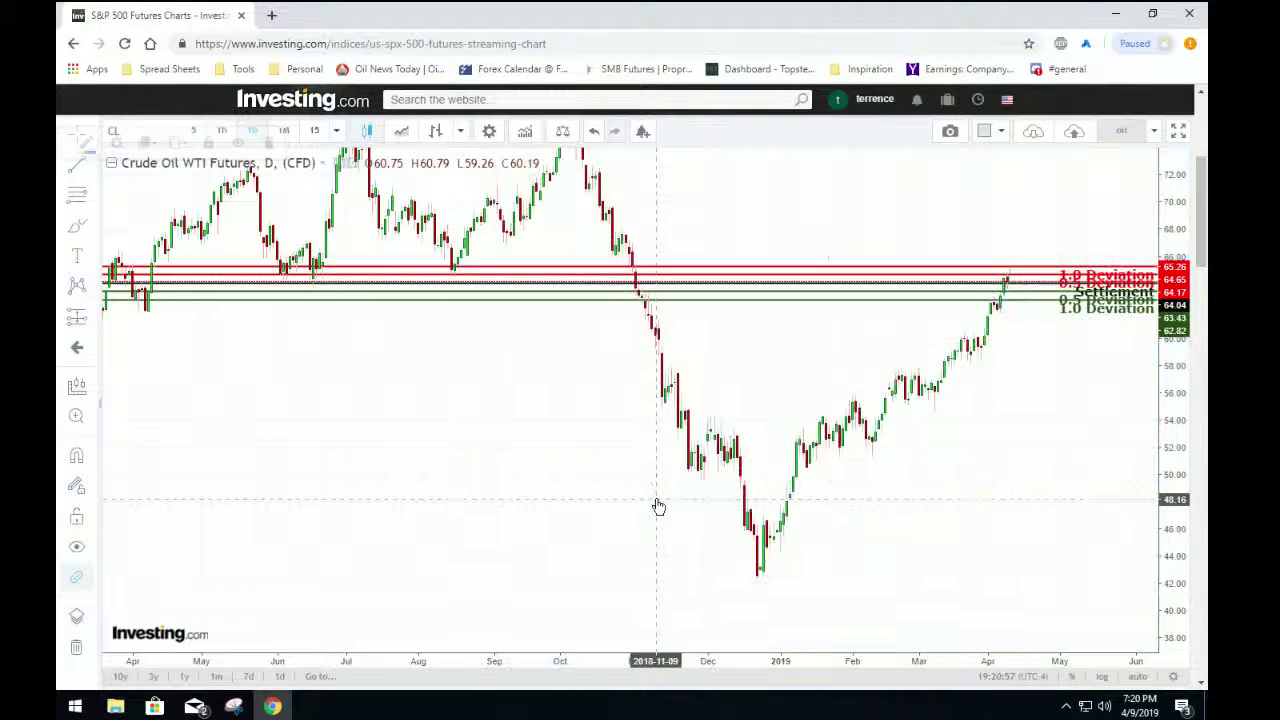
- Pan to the recent rally and switch the chart back to 15-minute bars
scroll(668, 502, down, 3)
scroll(670, 503, up, 2)
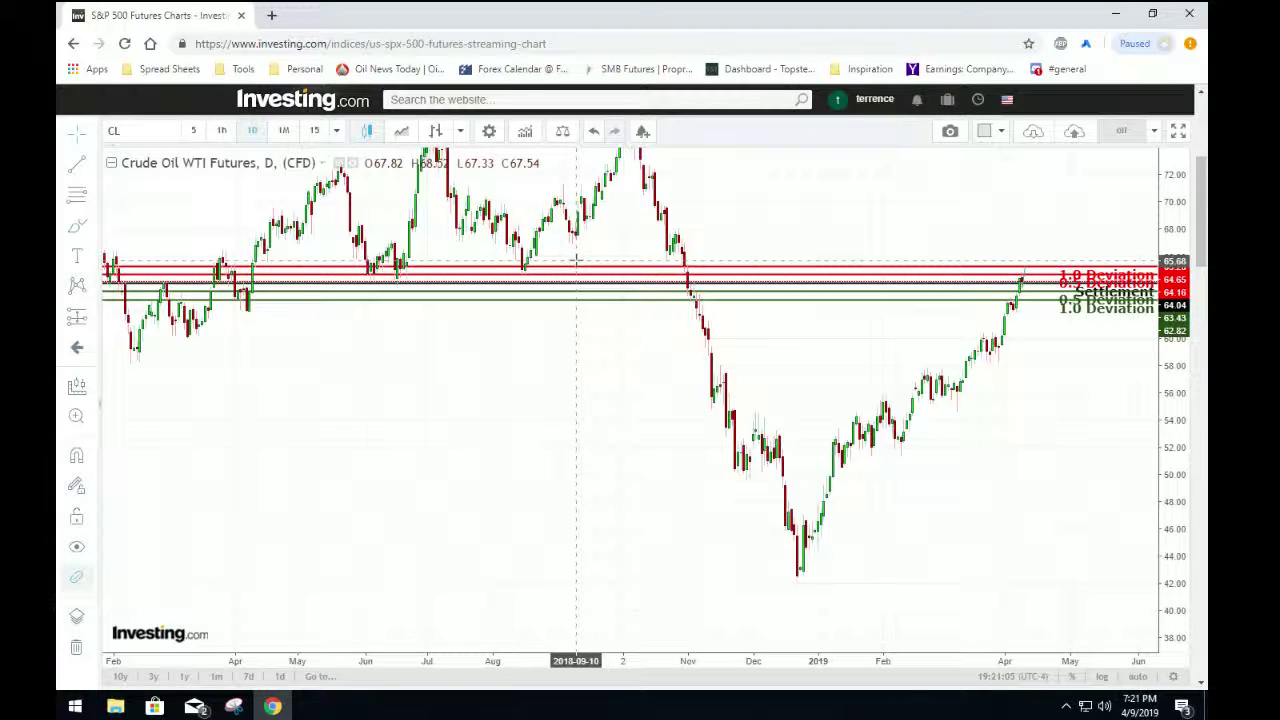
scroll(648, 474, up, 5)
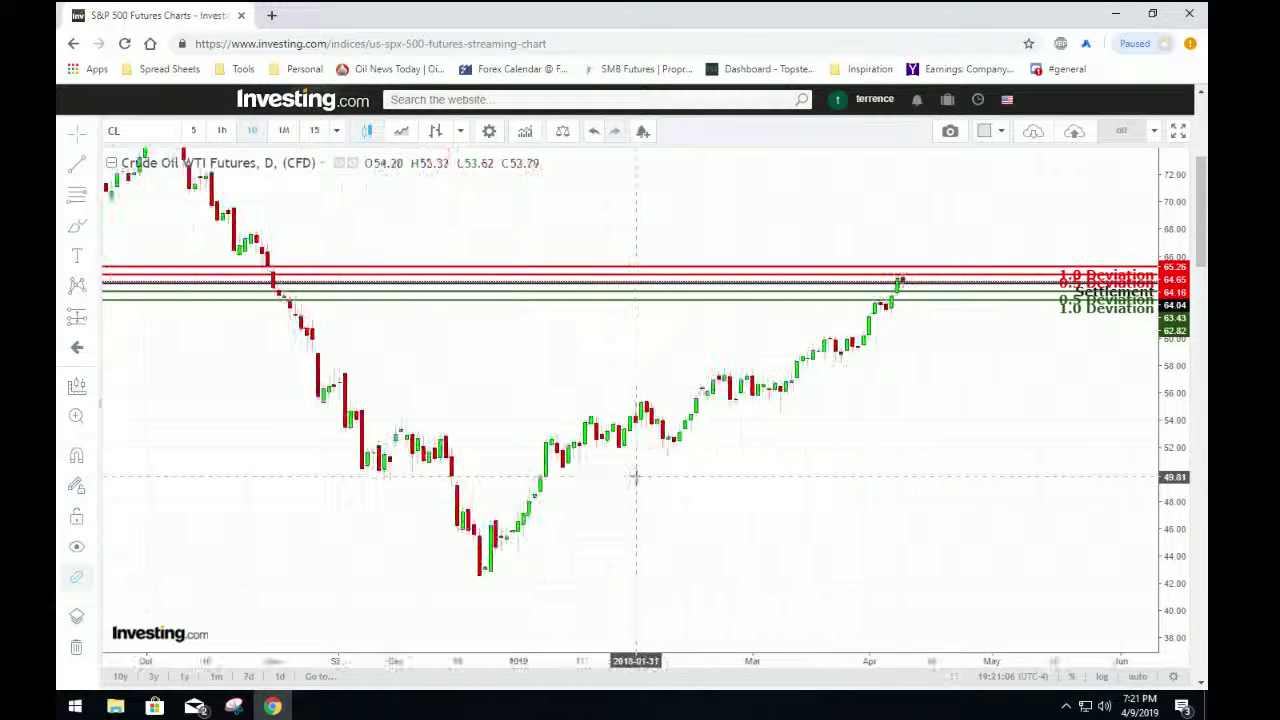
scroll(635, 477, up, 2)
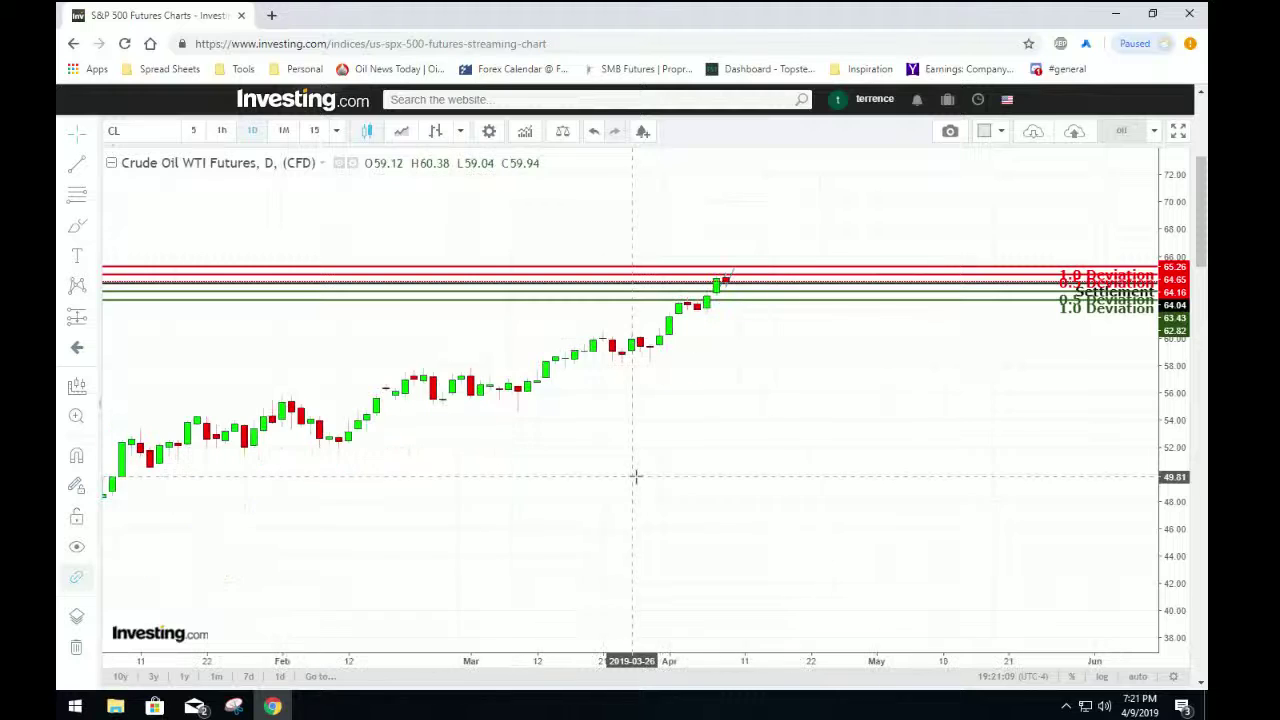
drag(700, 389, 857, 529)
scroll(843, 529, down, 2)
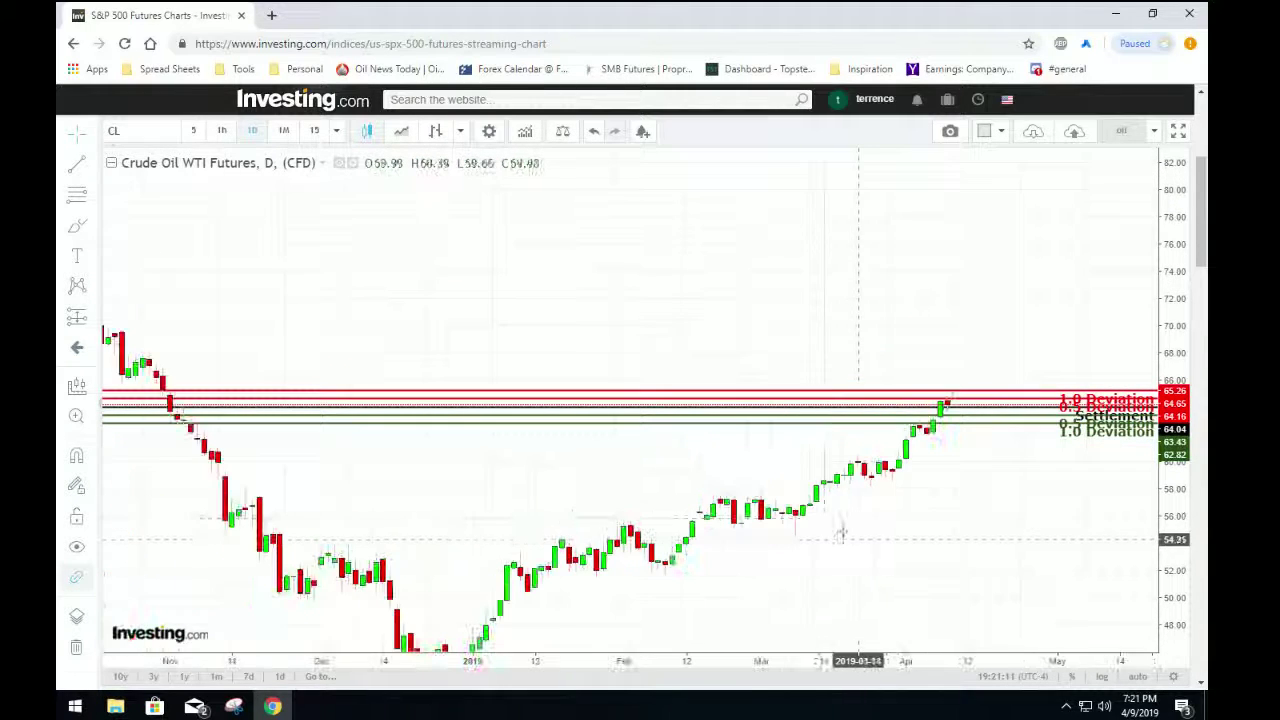
click(316, 137)
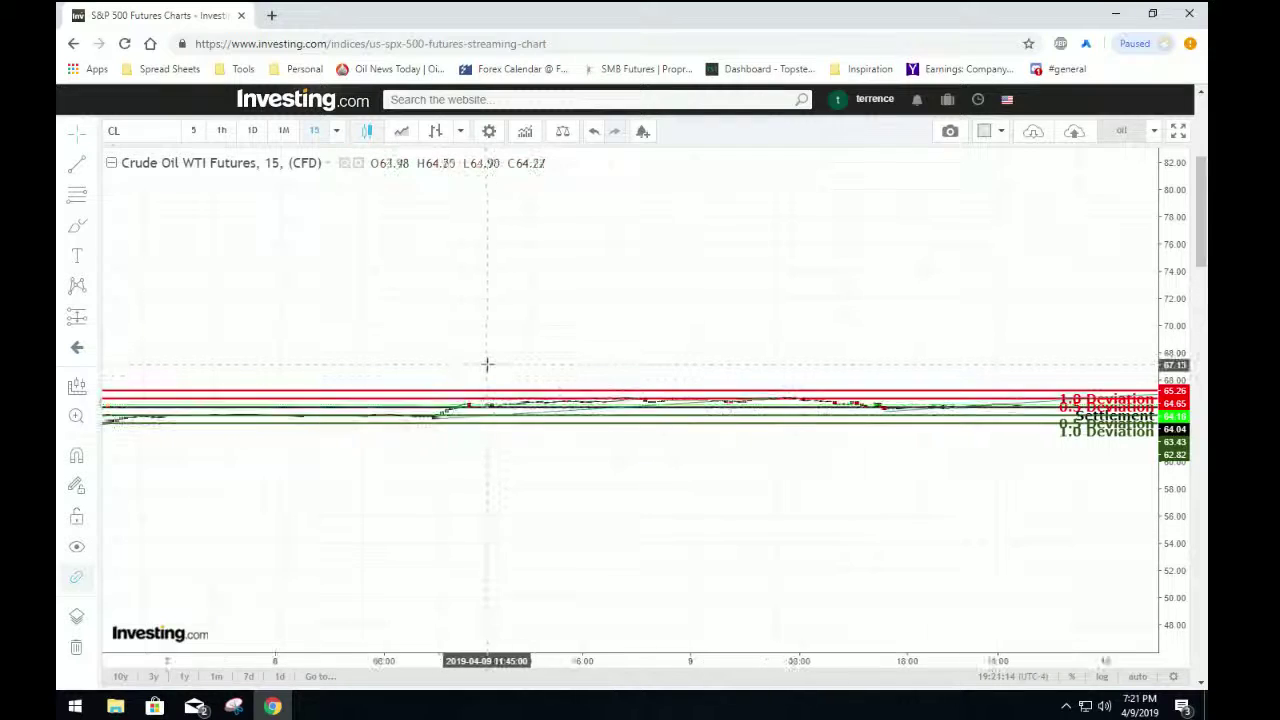
- Zoom the time axis and stretch the price scale so the deviation lines spread apart
scroll(487, 365, down, 4)
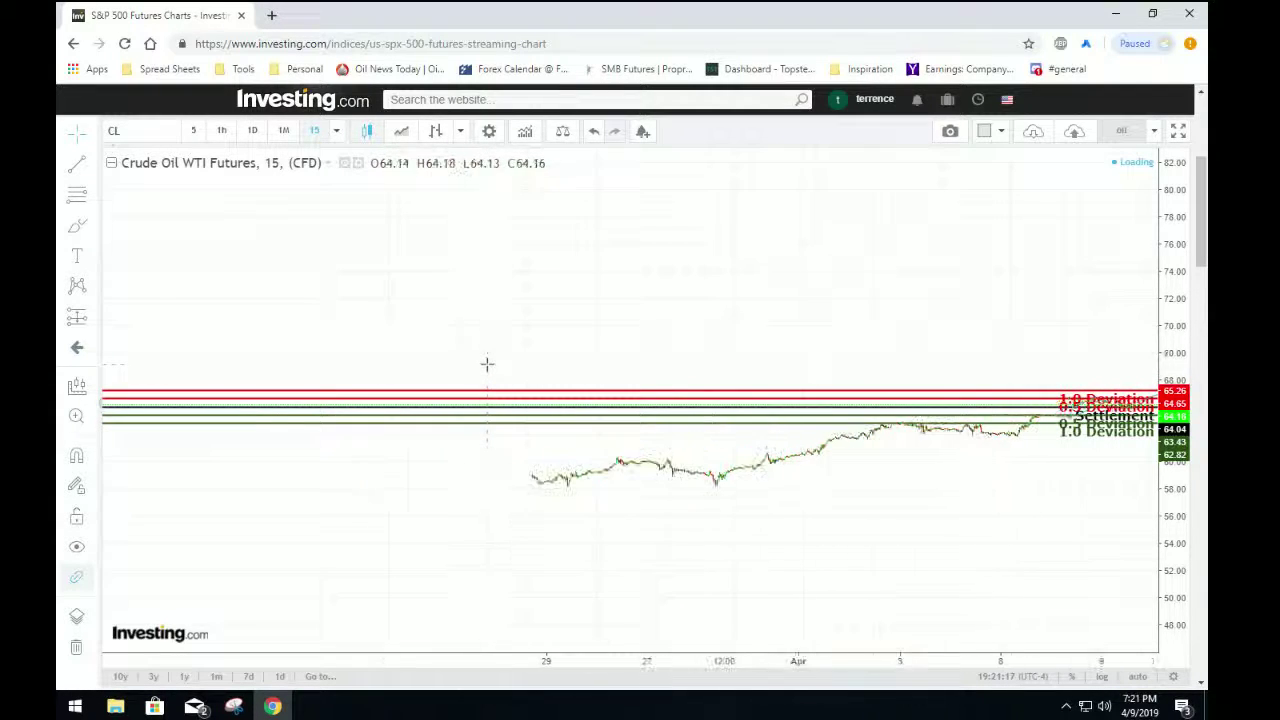
scroll(914, 500, down, 4)
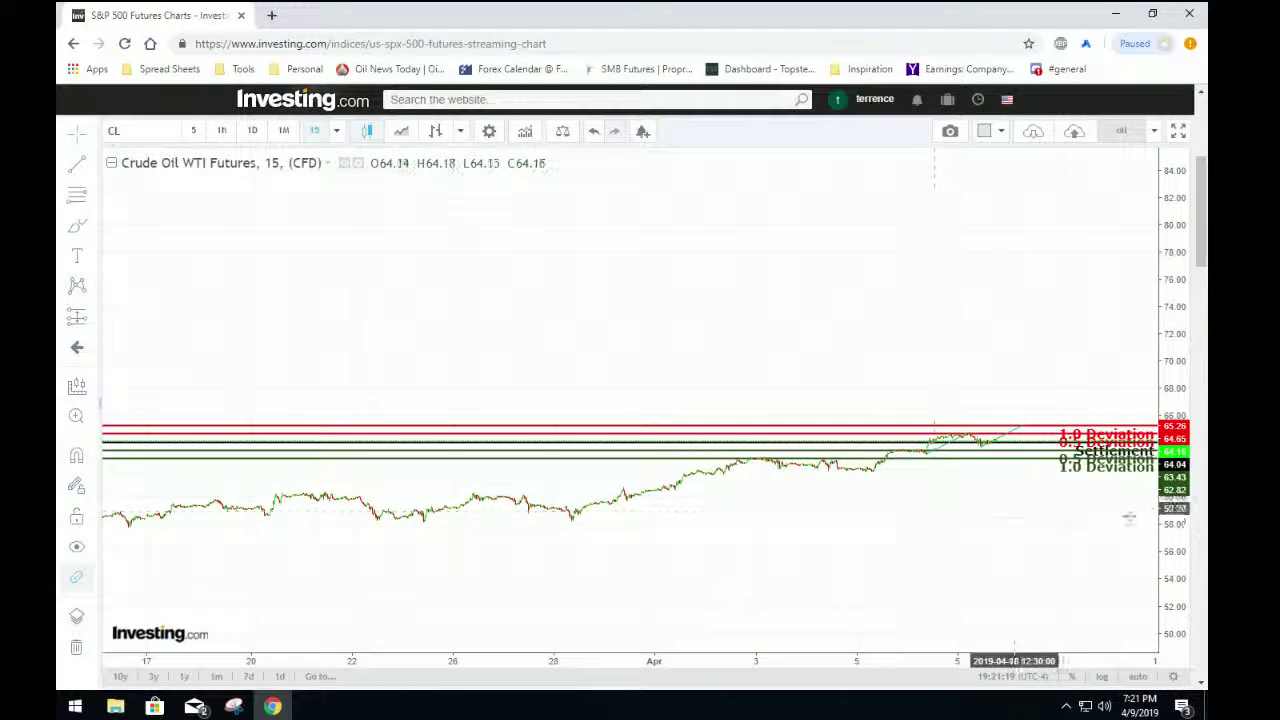
drag(1178, 535, 1137, 200)
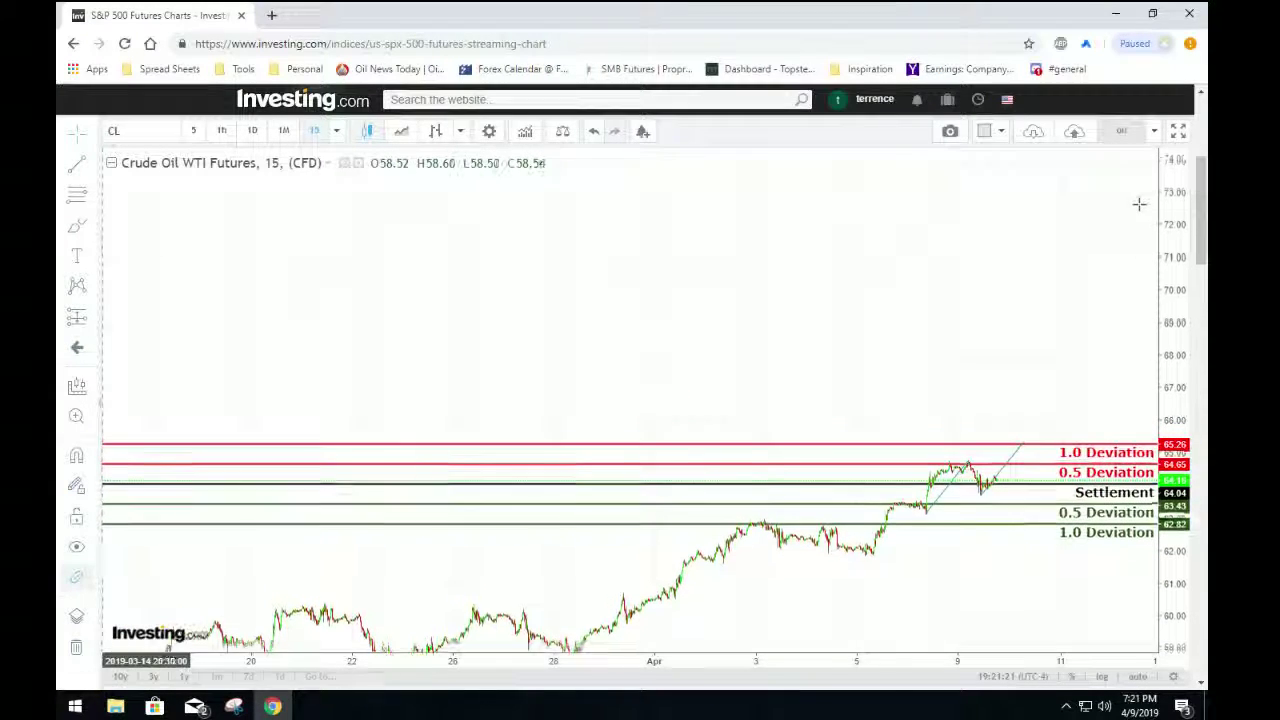
drag(1182, 535, 1100, 268)
drag(831, 423, 655, 229)
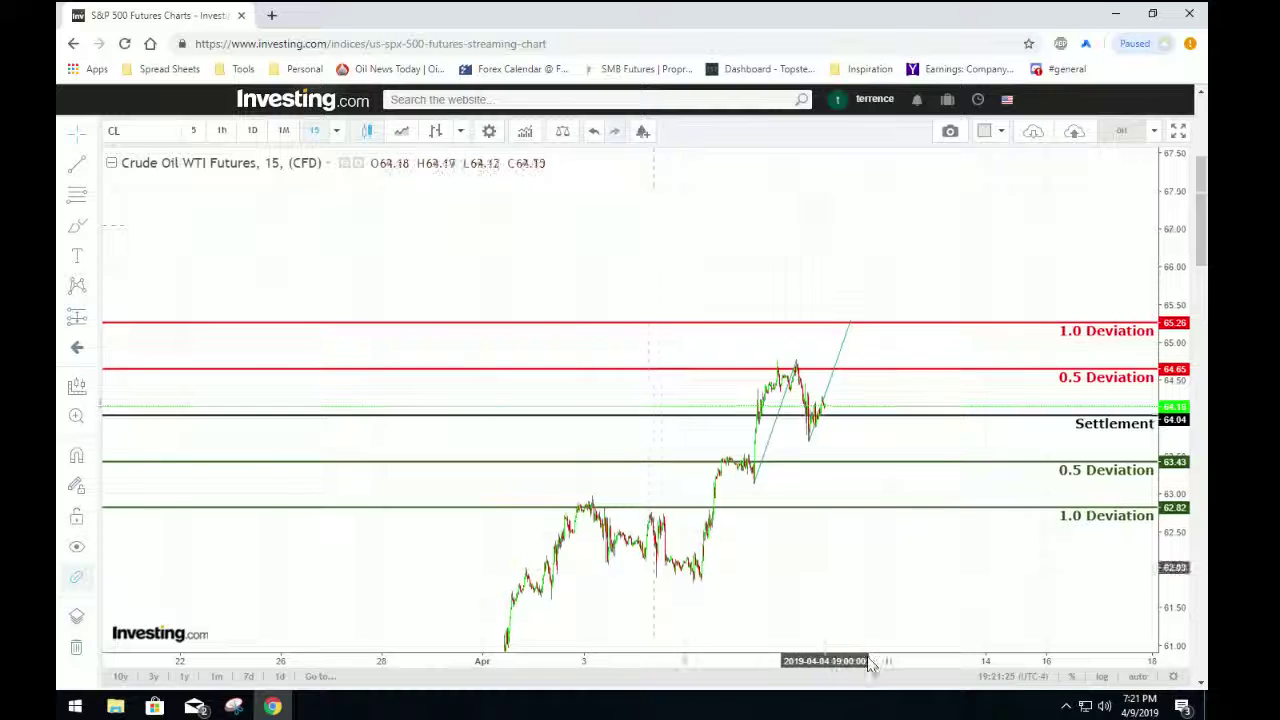
scroll(814, 551, up, 2)
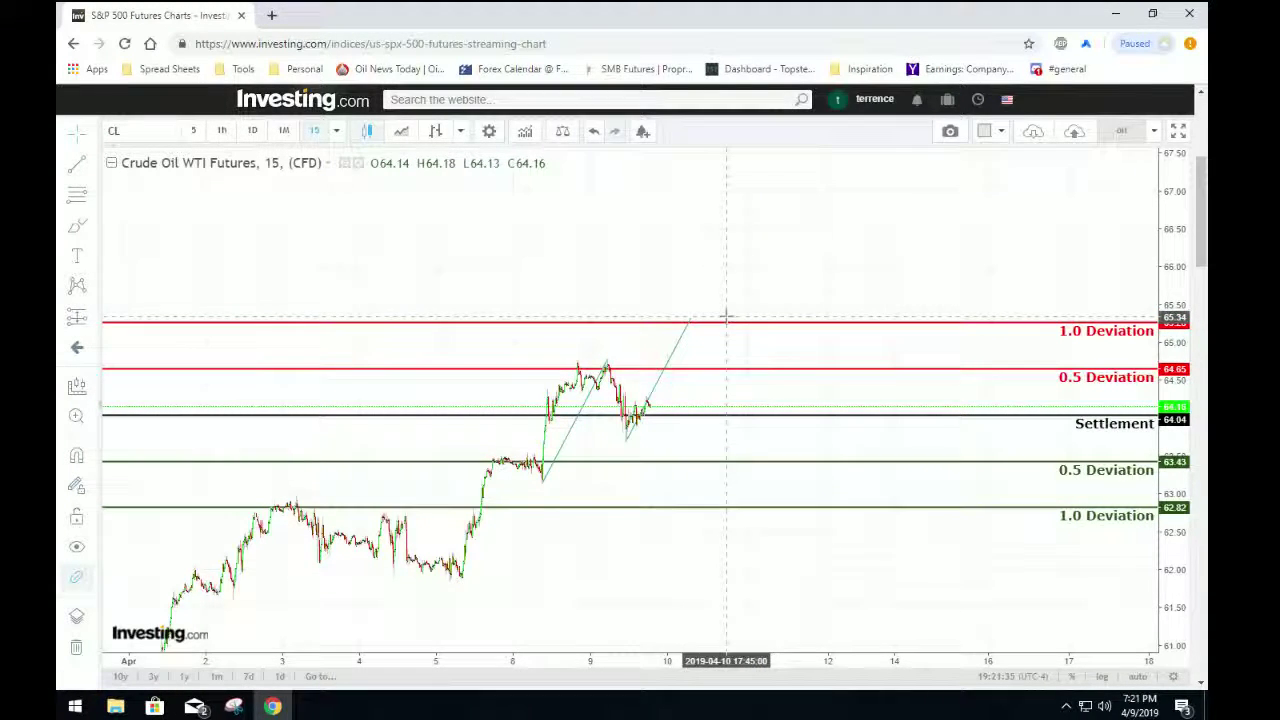
scroll(1165, 500, up, 3)
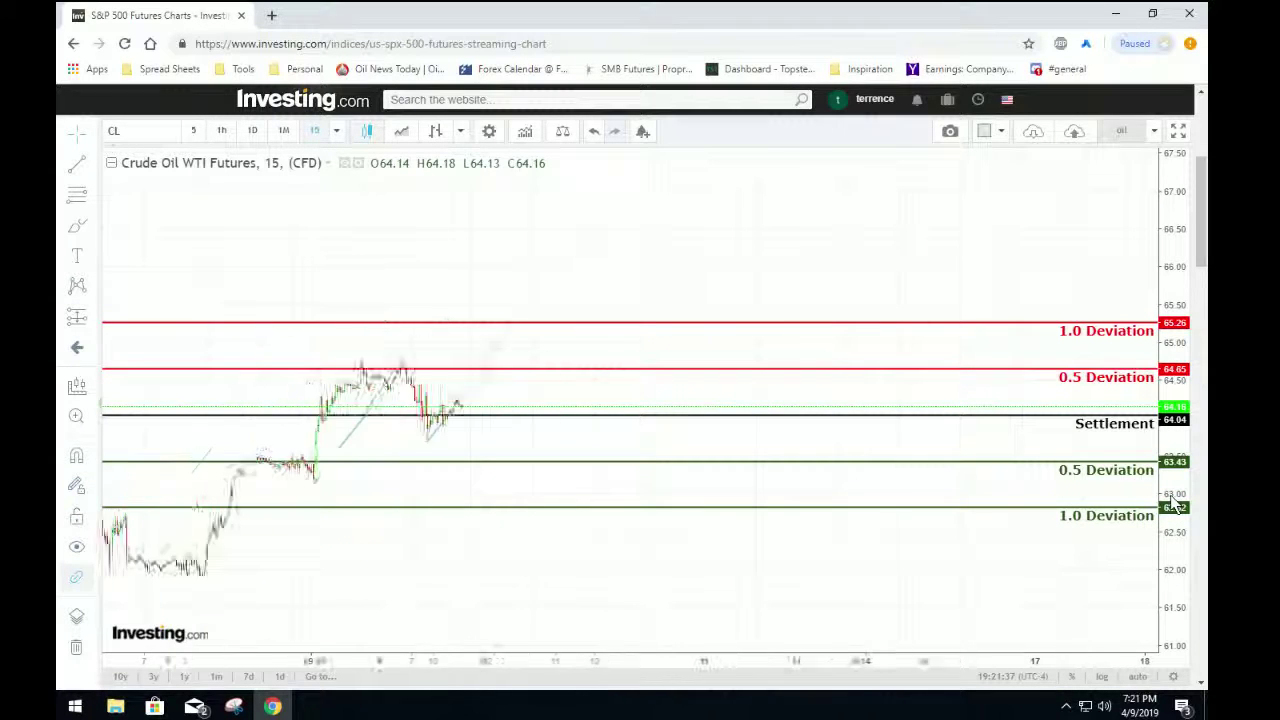
scroll(1175, 505, down, 1)
- Center the latest candles at 64.15 near the 64.04 Settlement line inside the rising channel
drag(1175, 490, 1162, 275)
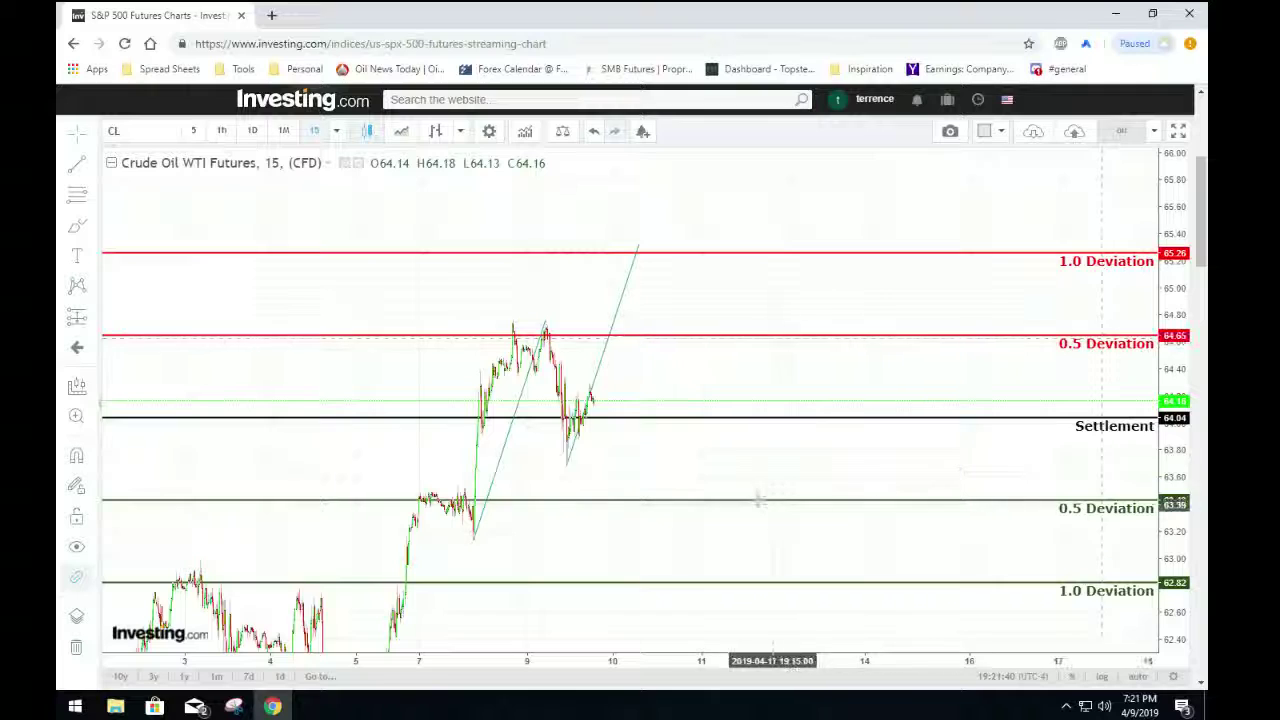
drag(740, 468, 658, 509)
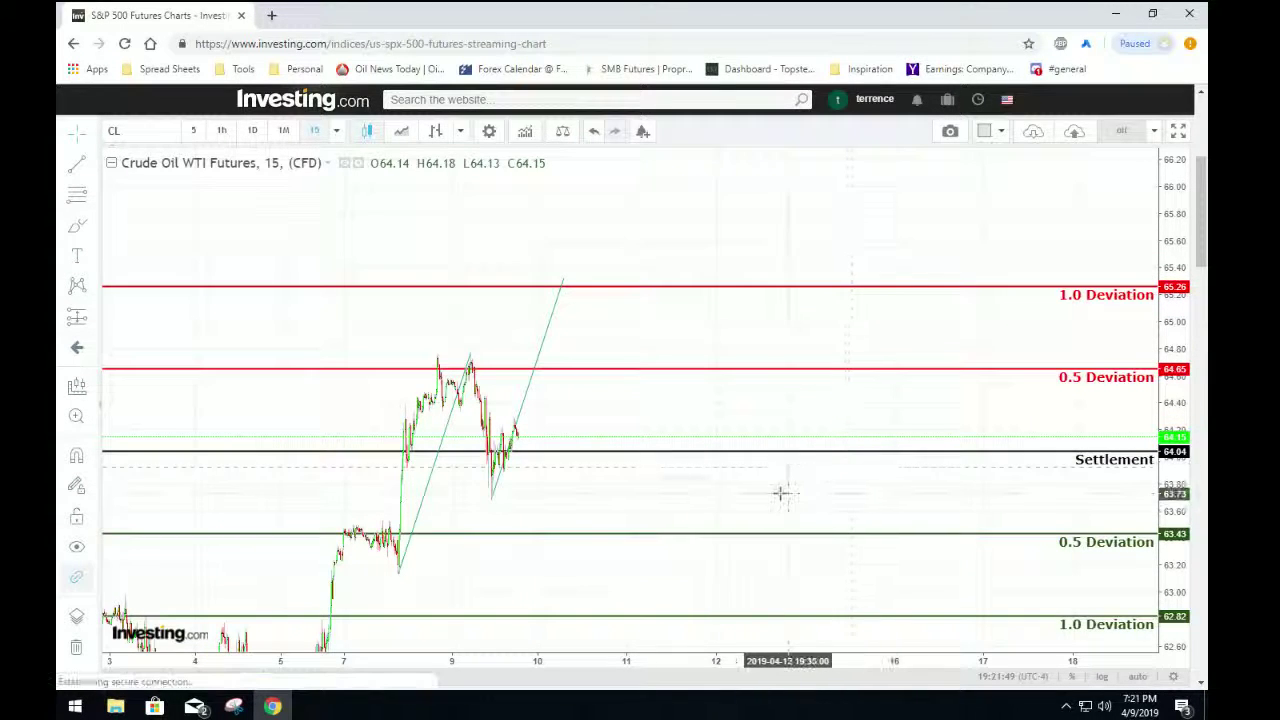
drag(728, 503, 873, 413)
scroll(873, 413, up, 4)
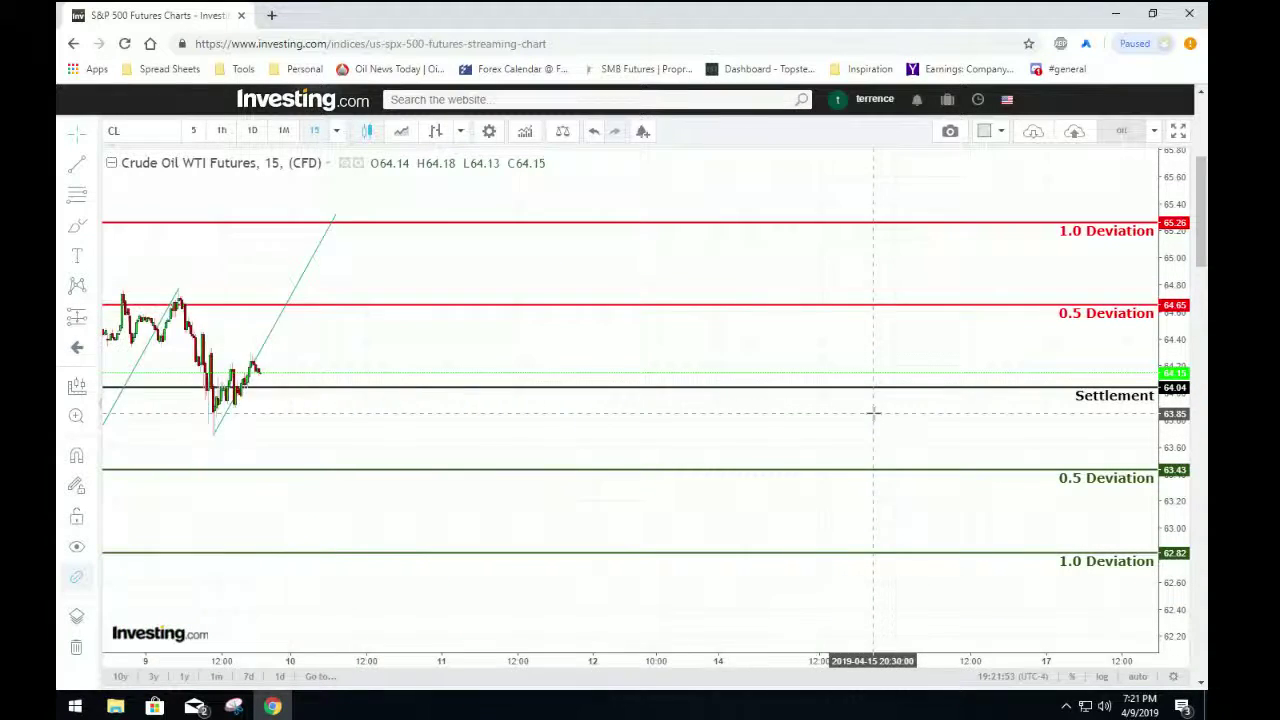
drag(514, 428, 1111, 428)
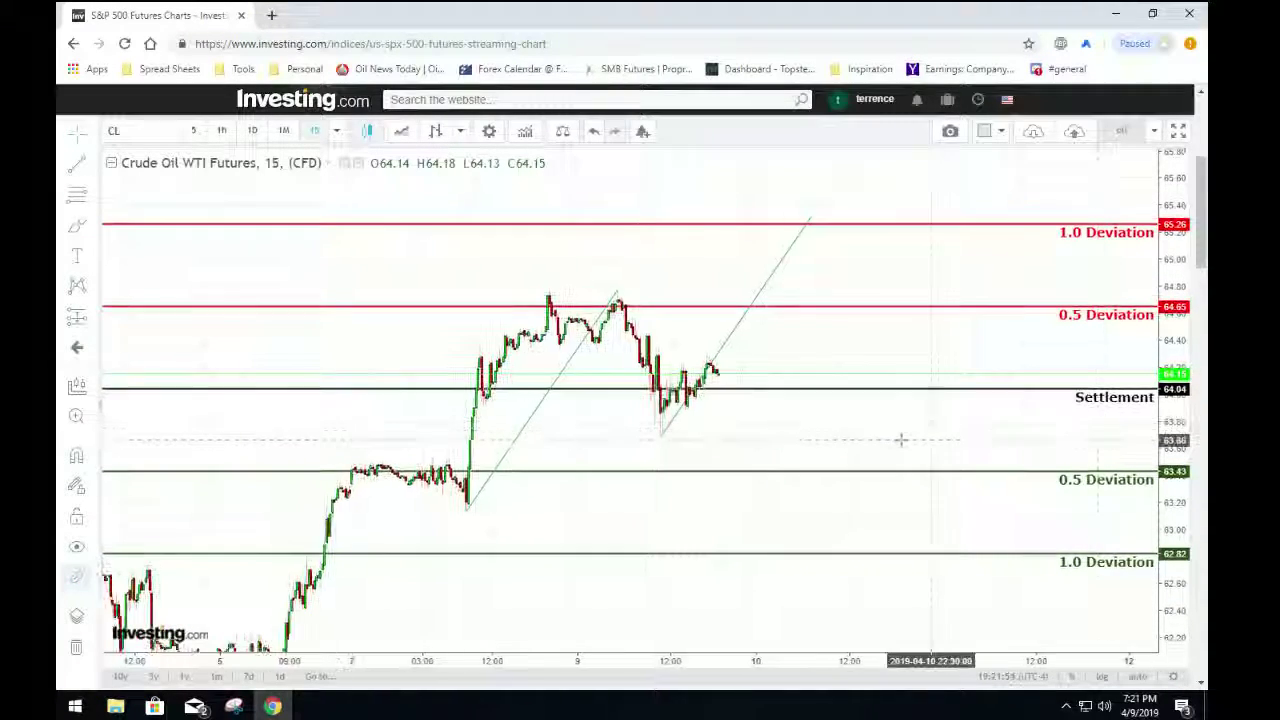
scroll(883, 440, up, 3)
scroll(815, 451, down, 1)
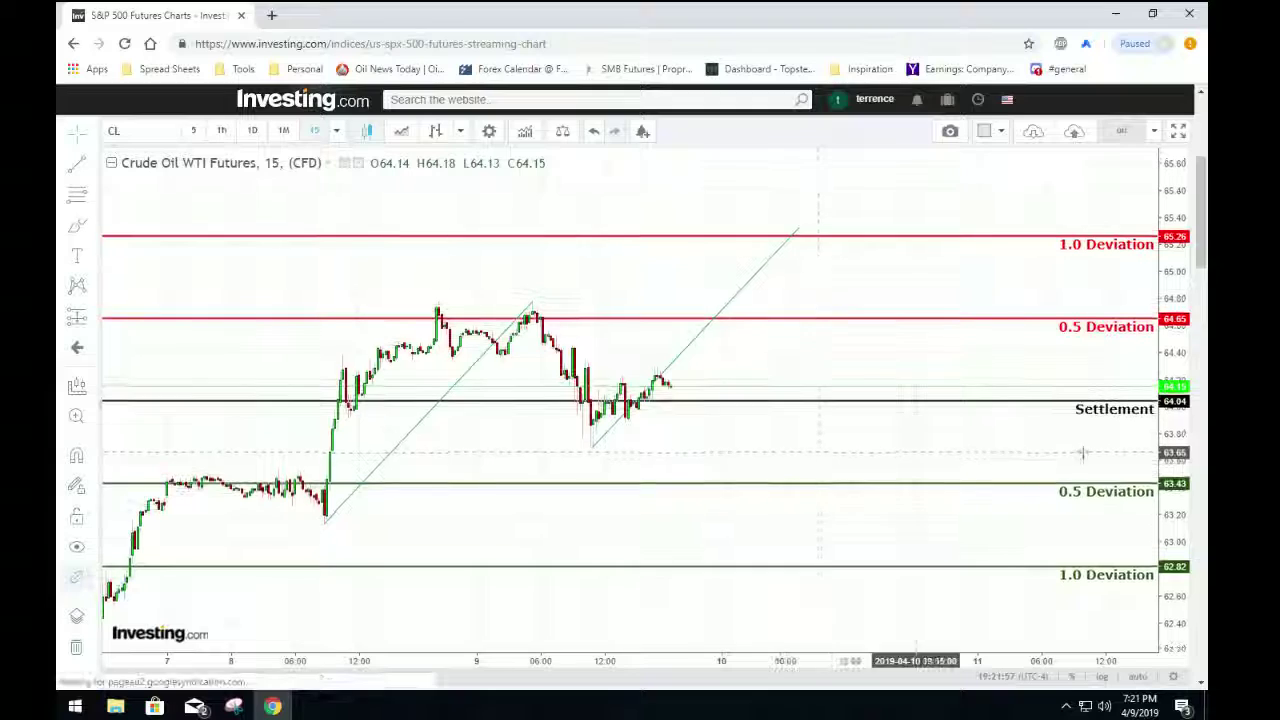
drag(1186, 470, 1176, 414)
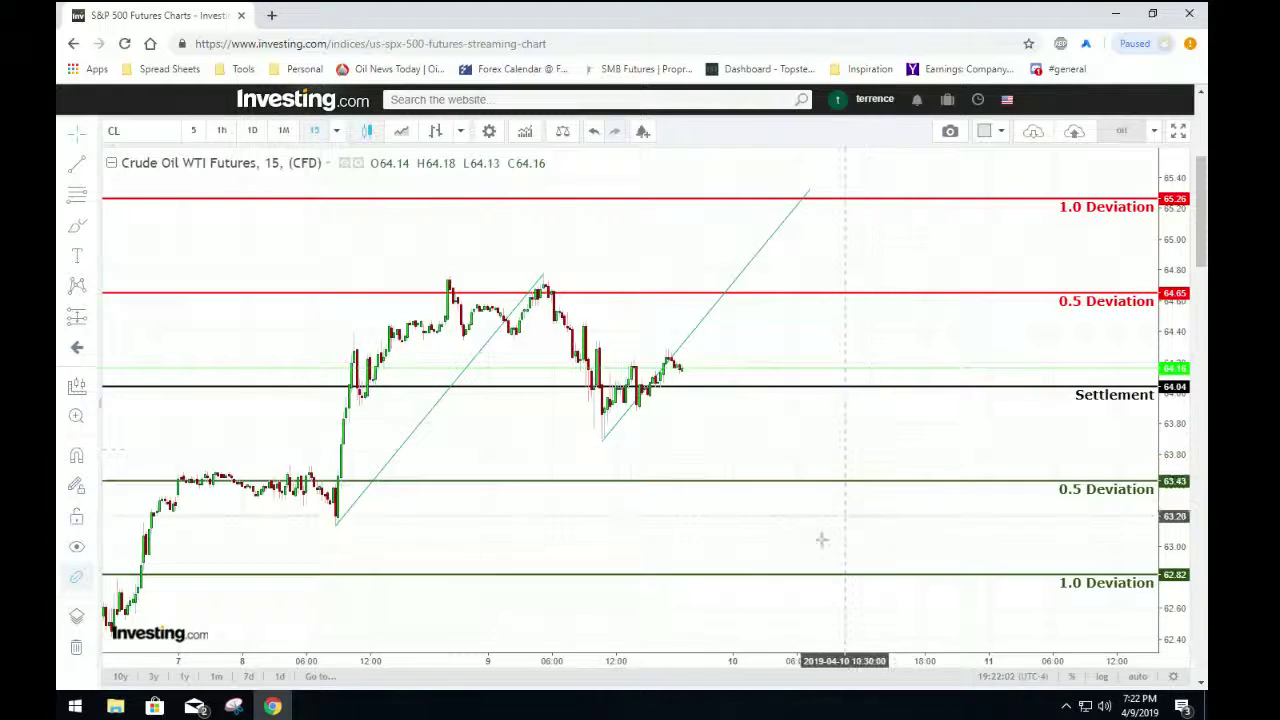
drag(743, 528, 785, 532)
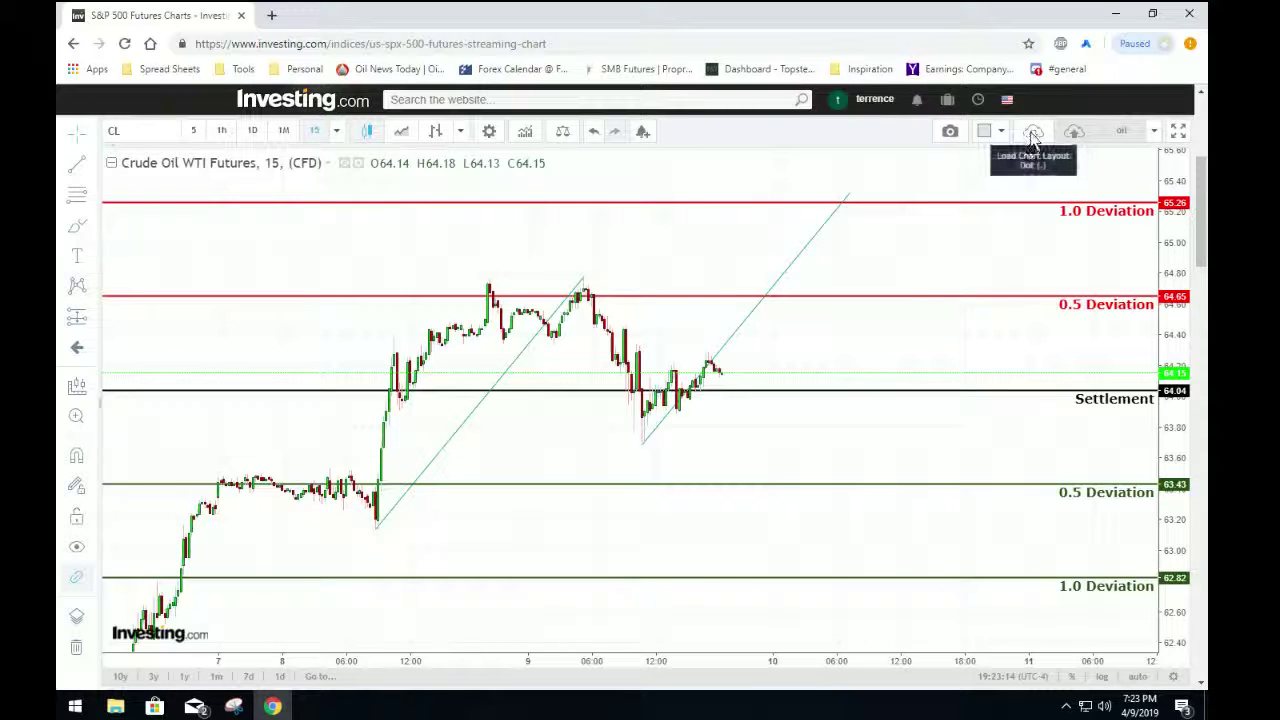
- Load the saved /es layout, showing the 15-minute S&P 500 Futures chart page-wide
click(1178, 133)
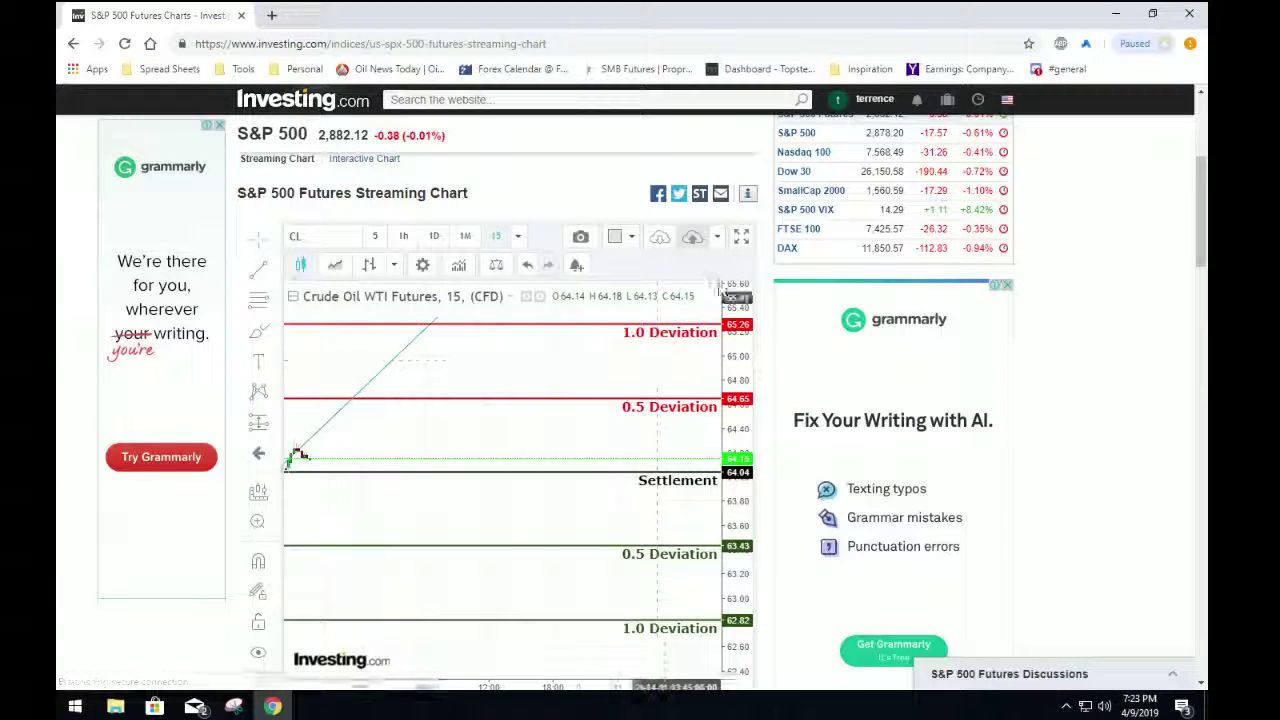
click(741, 237)
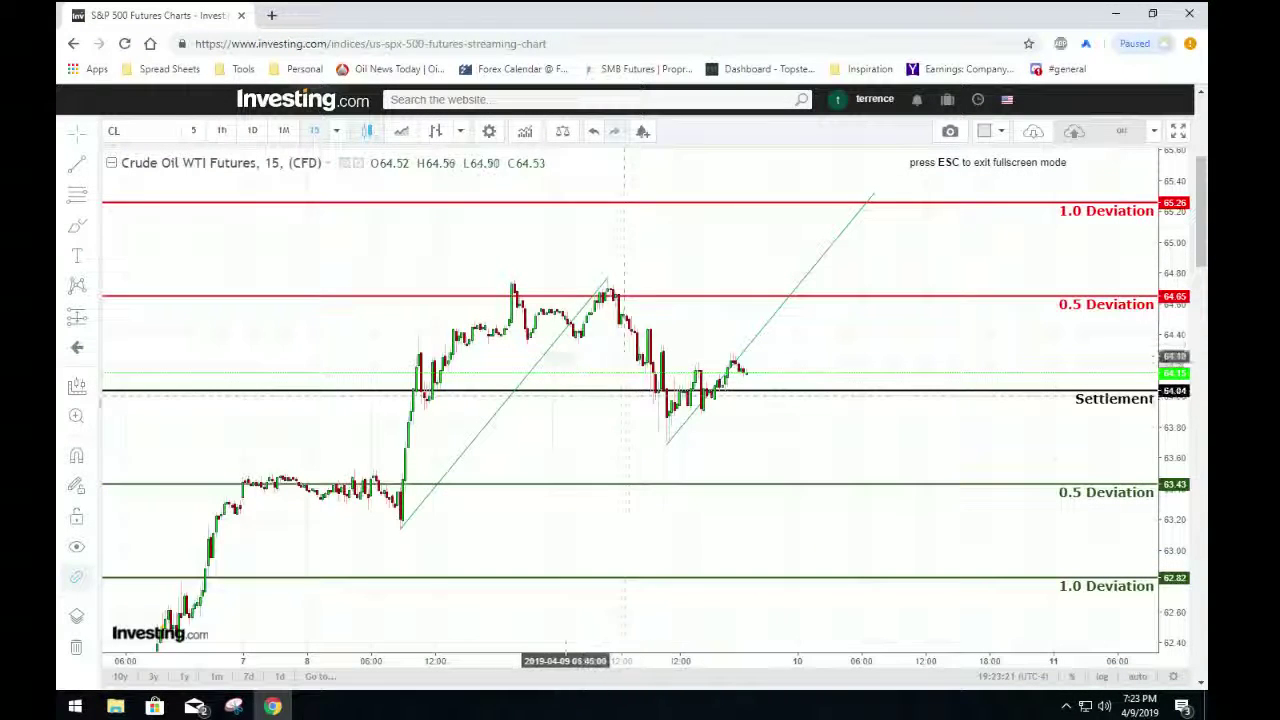
click(1034, 133)
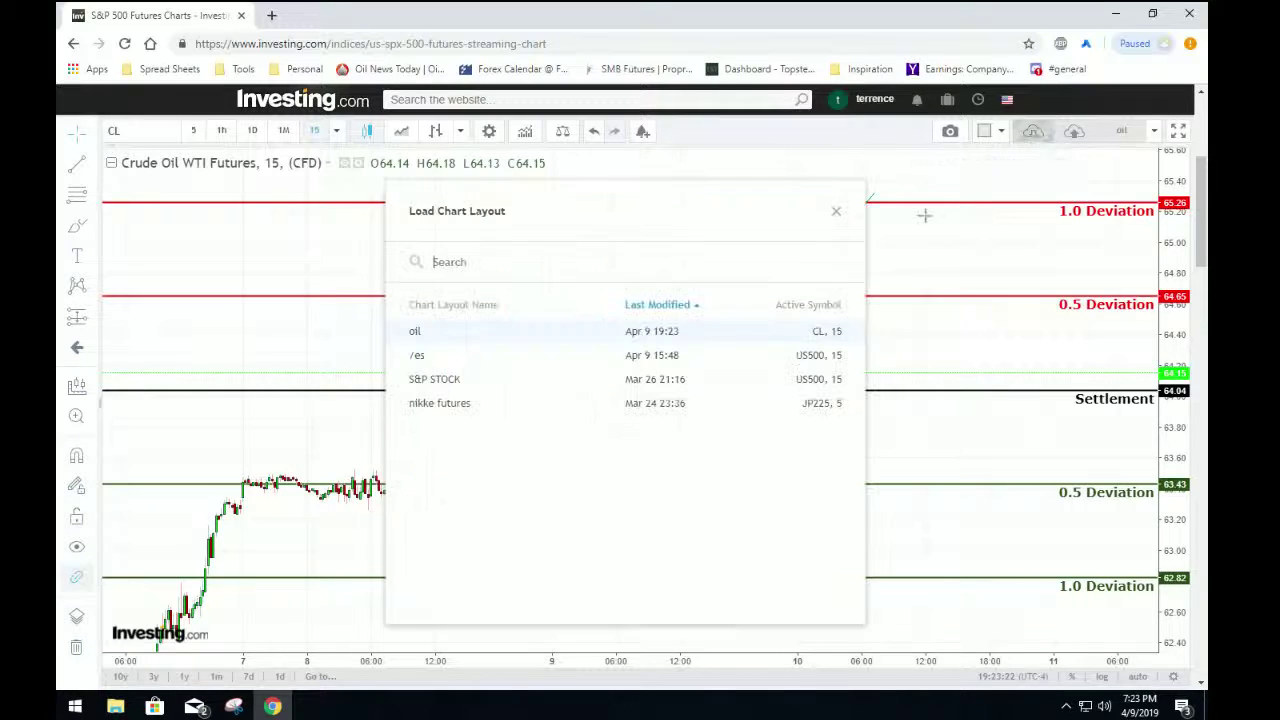
click(486, 360)
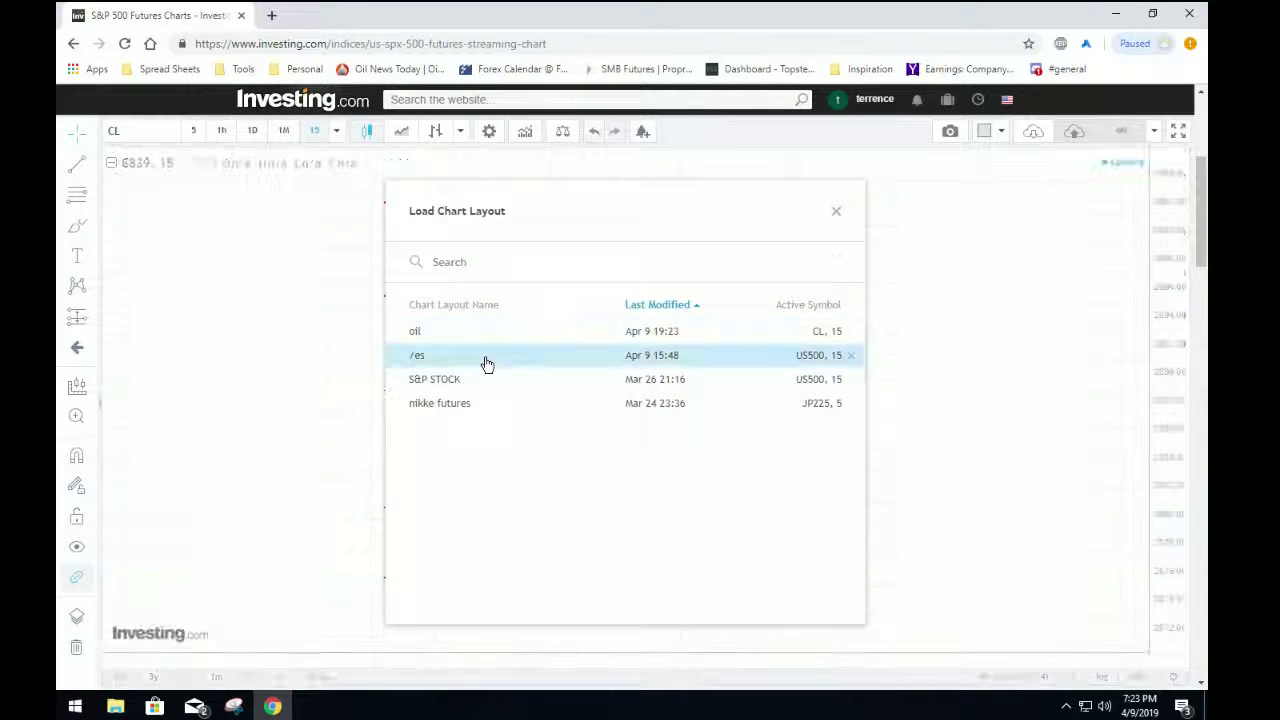
click(836, 210)
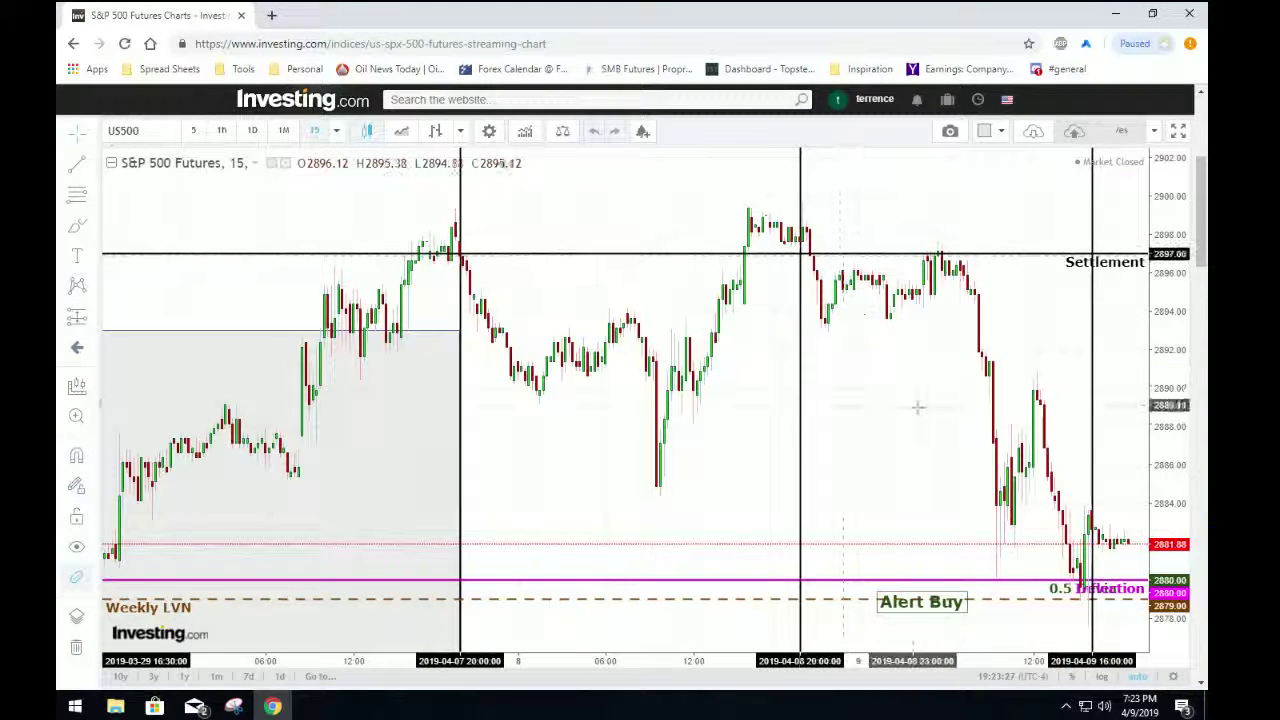
- Frame the S&P chart to show price 2881.88, the 2880 0.5 Deviation and 2875 Weekly POC
scroll(918, 412, down, 5)
scroll(920, 417, down, 2)
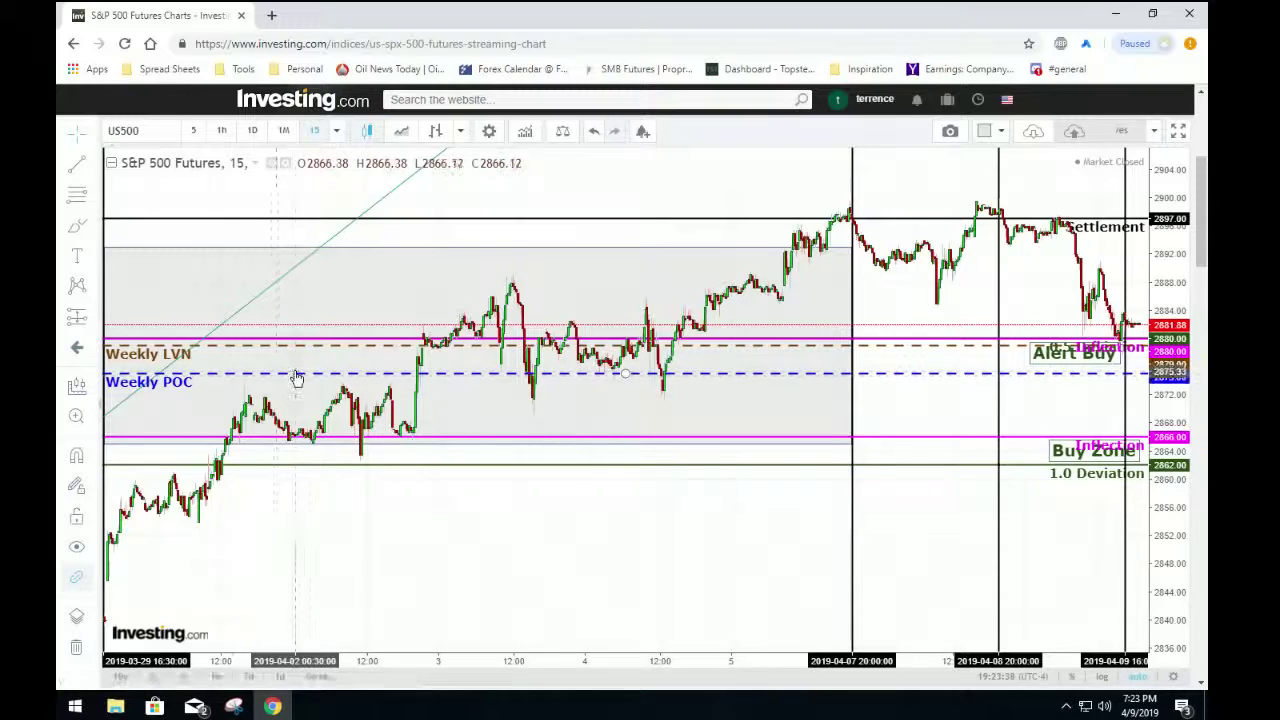
drag(903, 409, 628, 430)
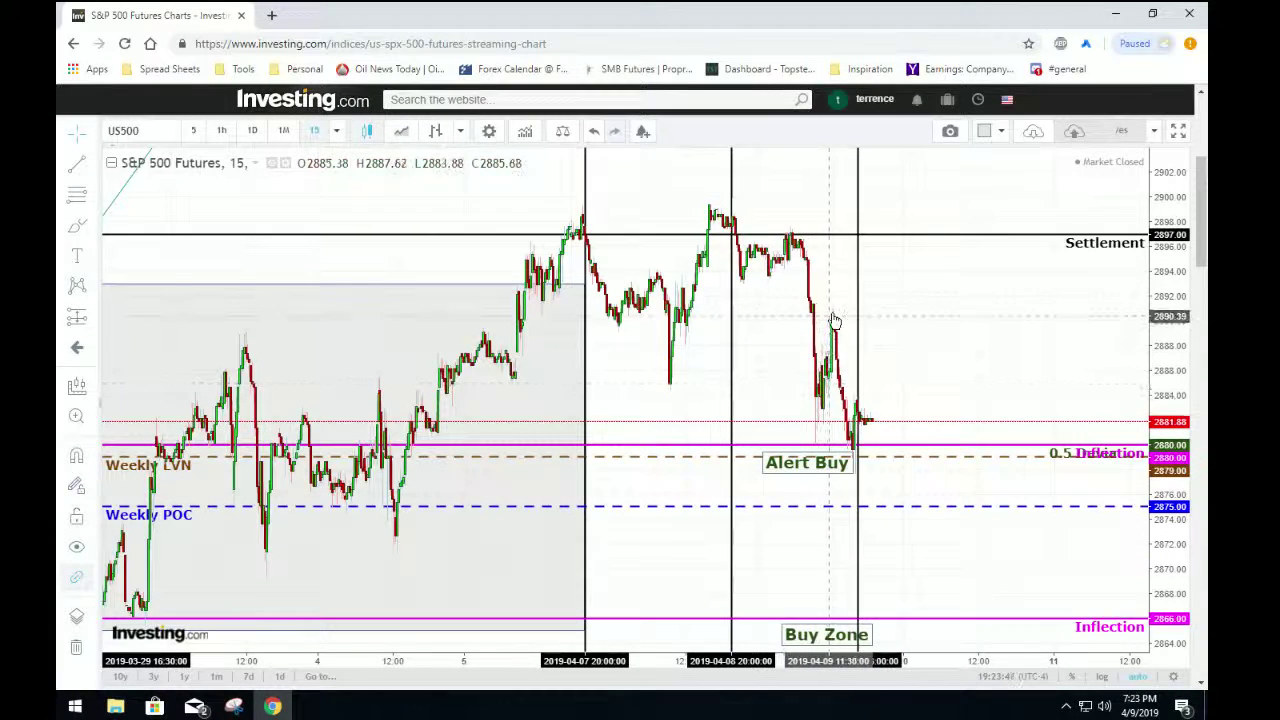
scroll(798, 460, up, 5)
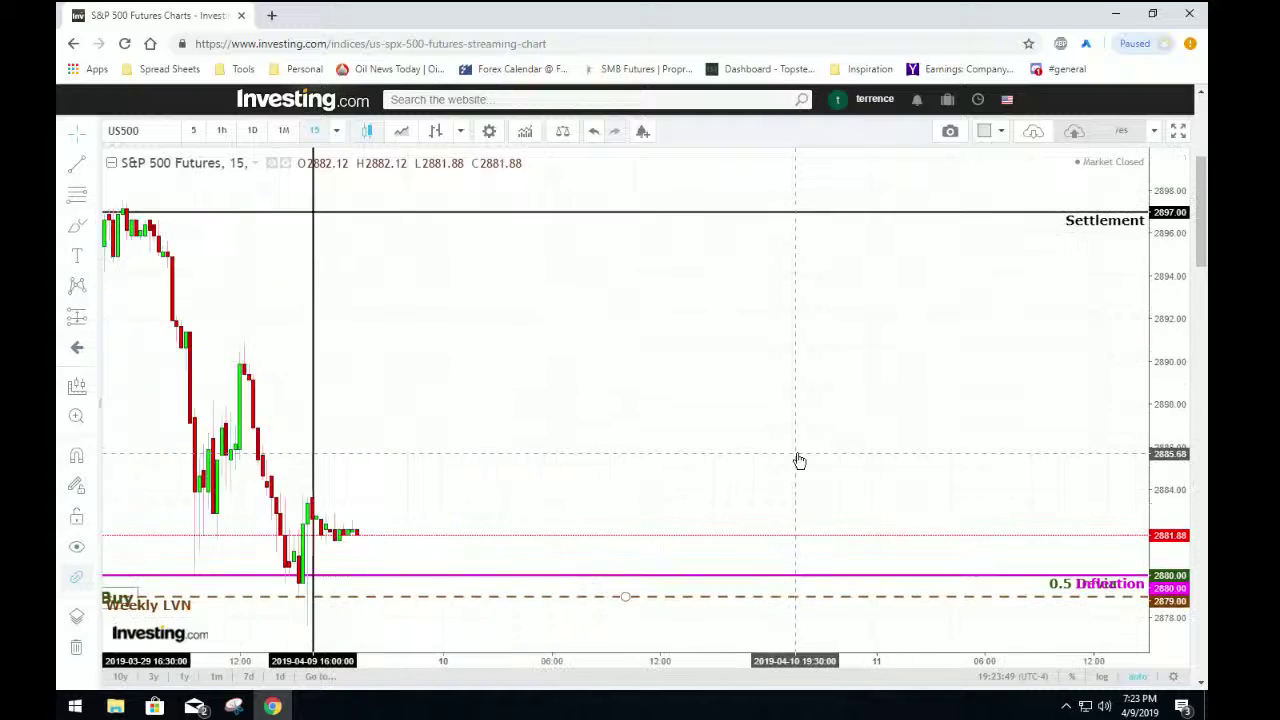
drag(600, 457, 1071, 363)
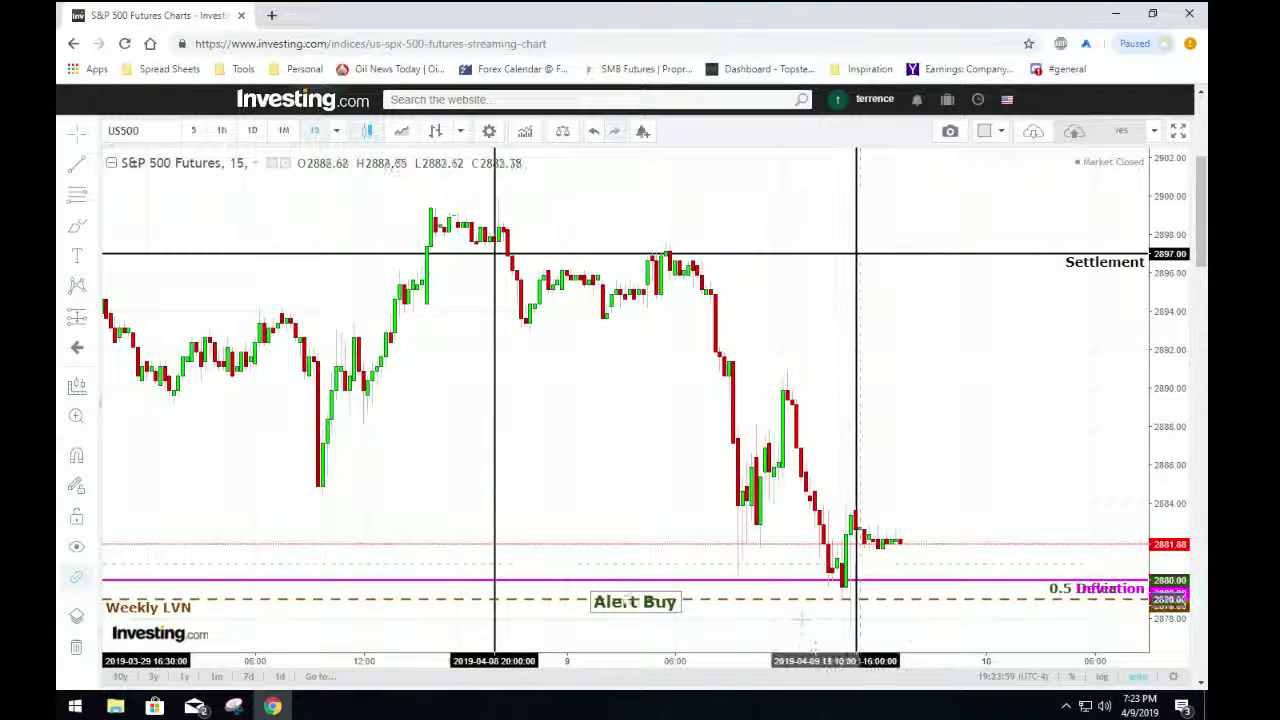
drag(986, 623, 943, 531)
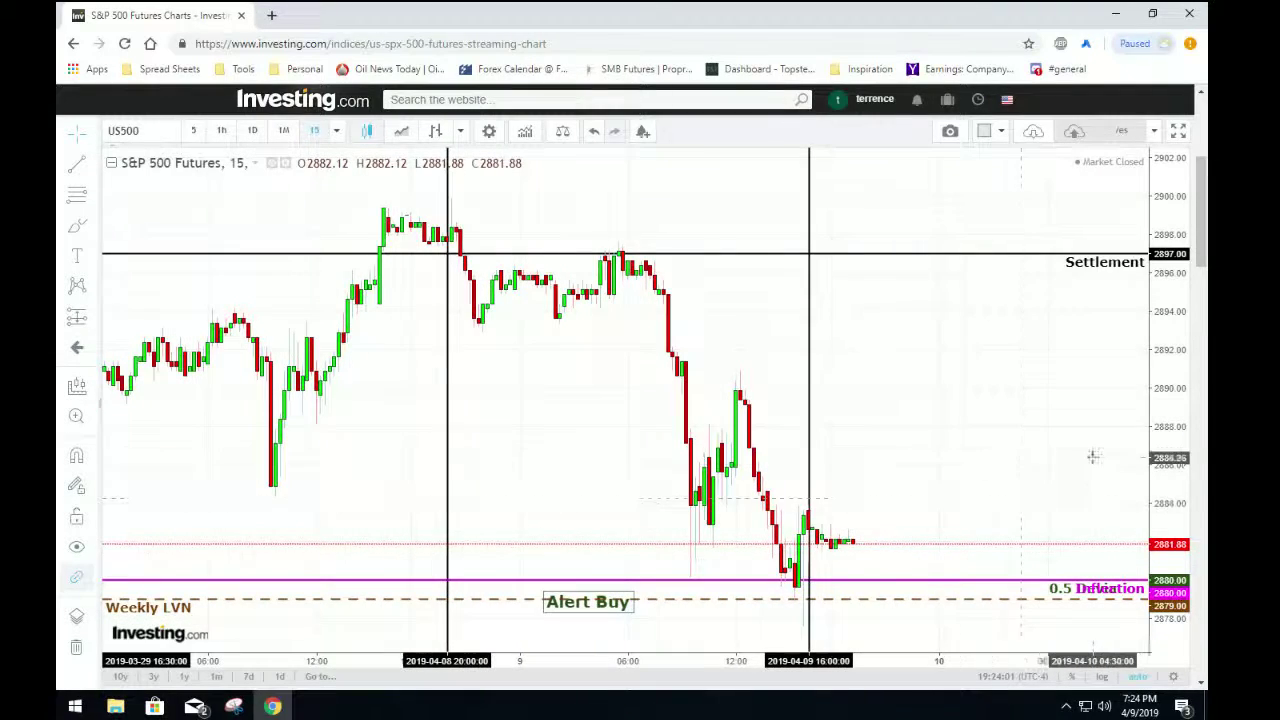
drag(1140, 441, 1140, 500)
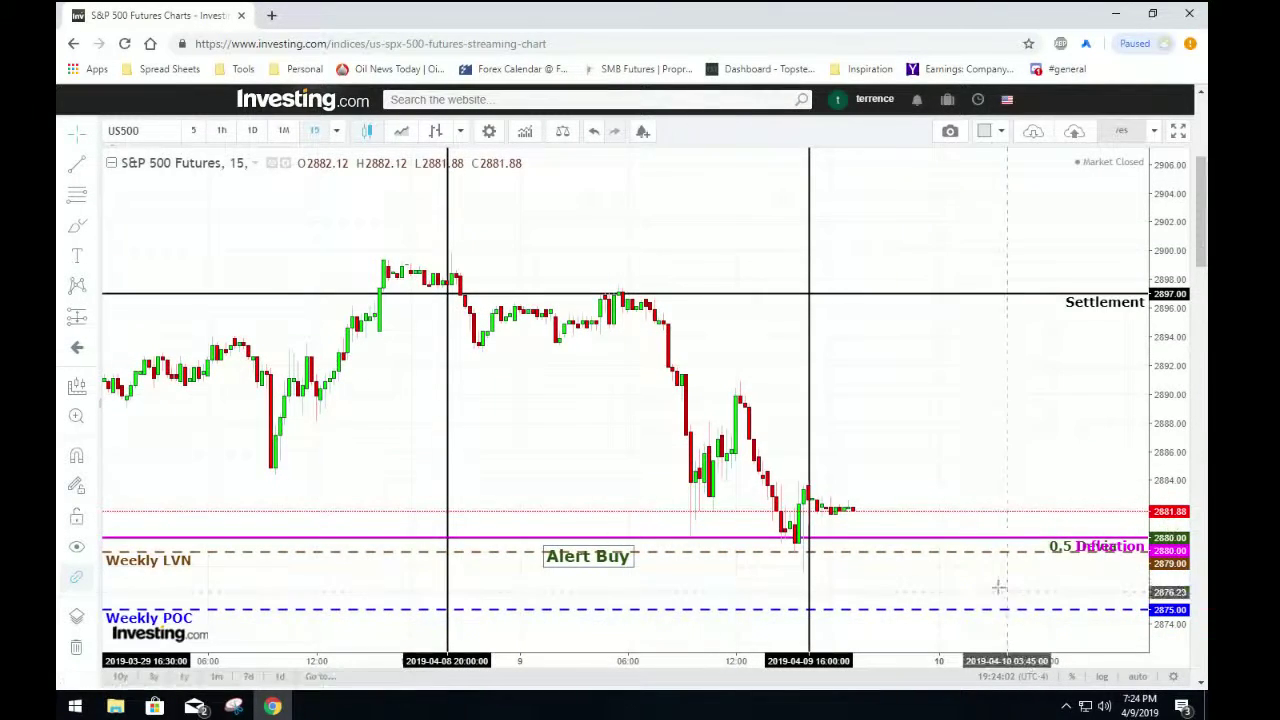
drag(938, 589, 930, 555)
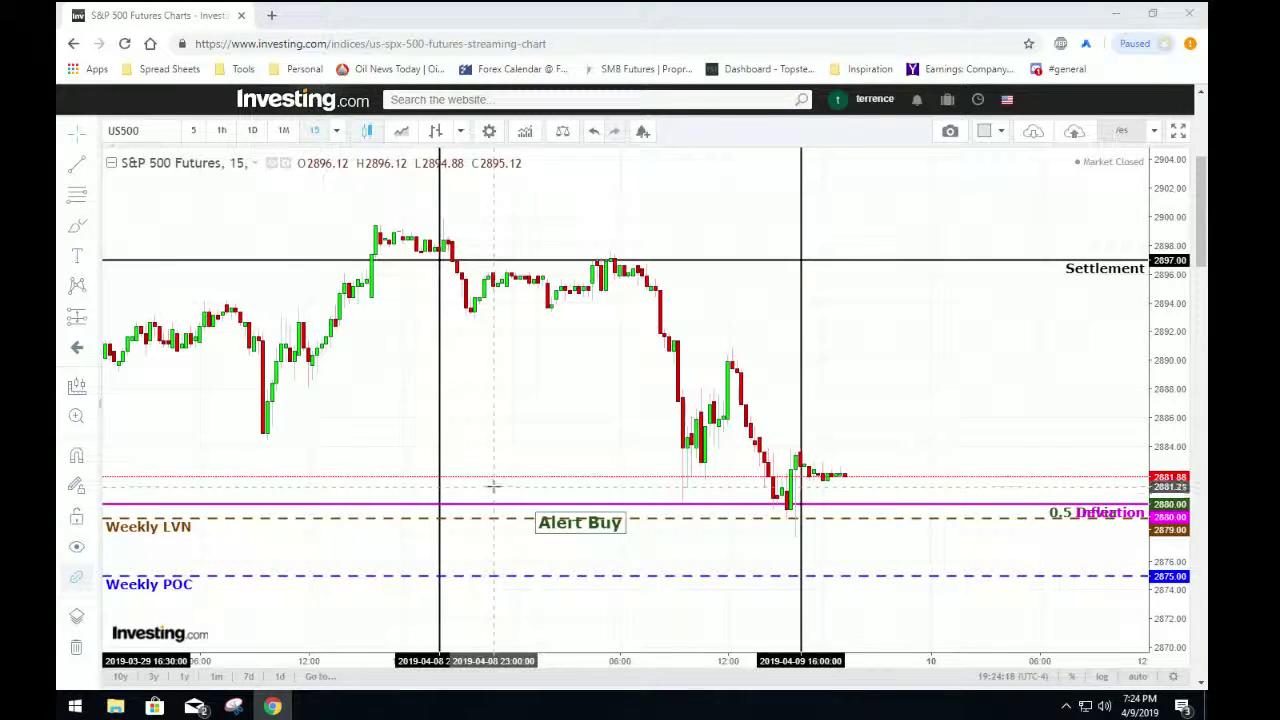
key(super+e)
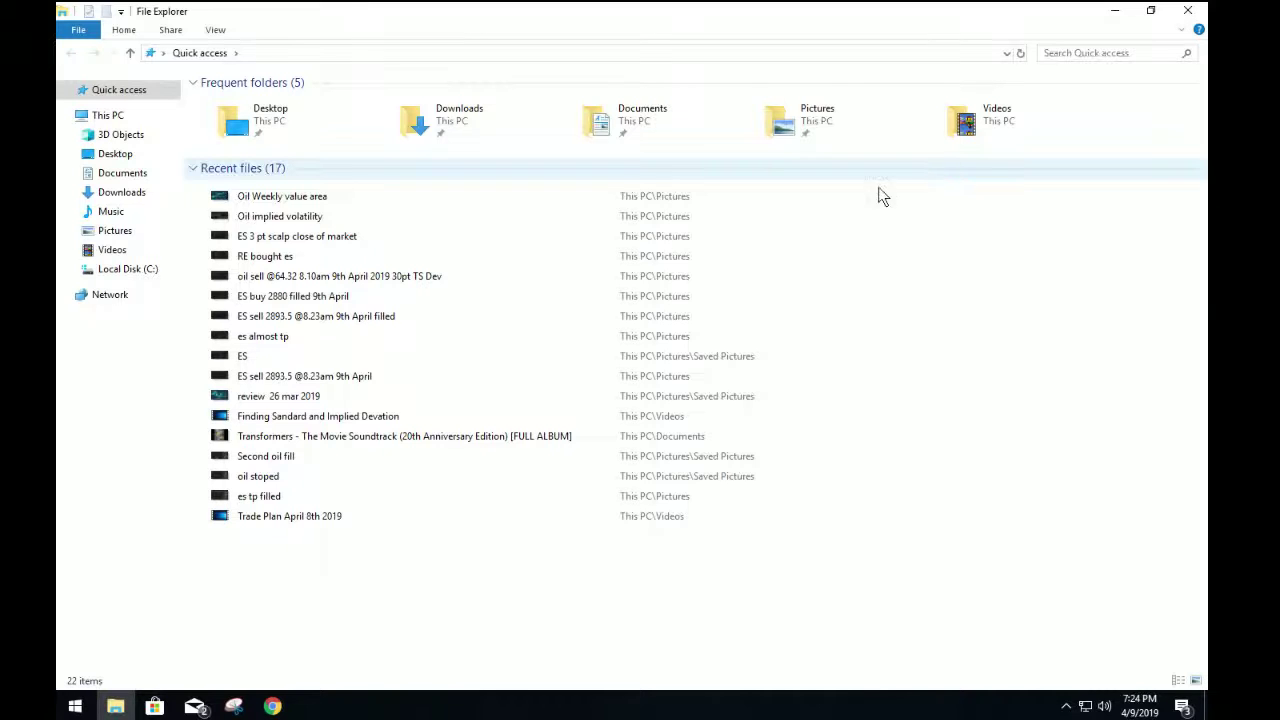
- Open Pictures and view the 'ES sell 2893.5 @8.23am 9th April filled' screenshot
double_click(787, 119)
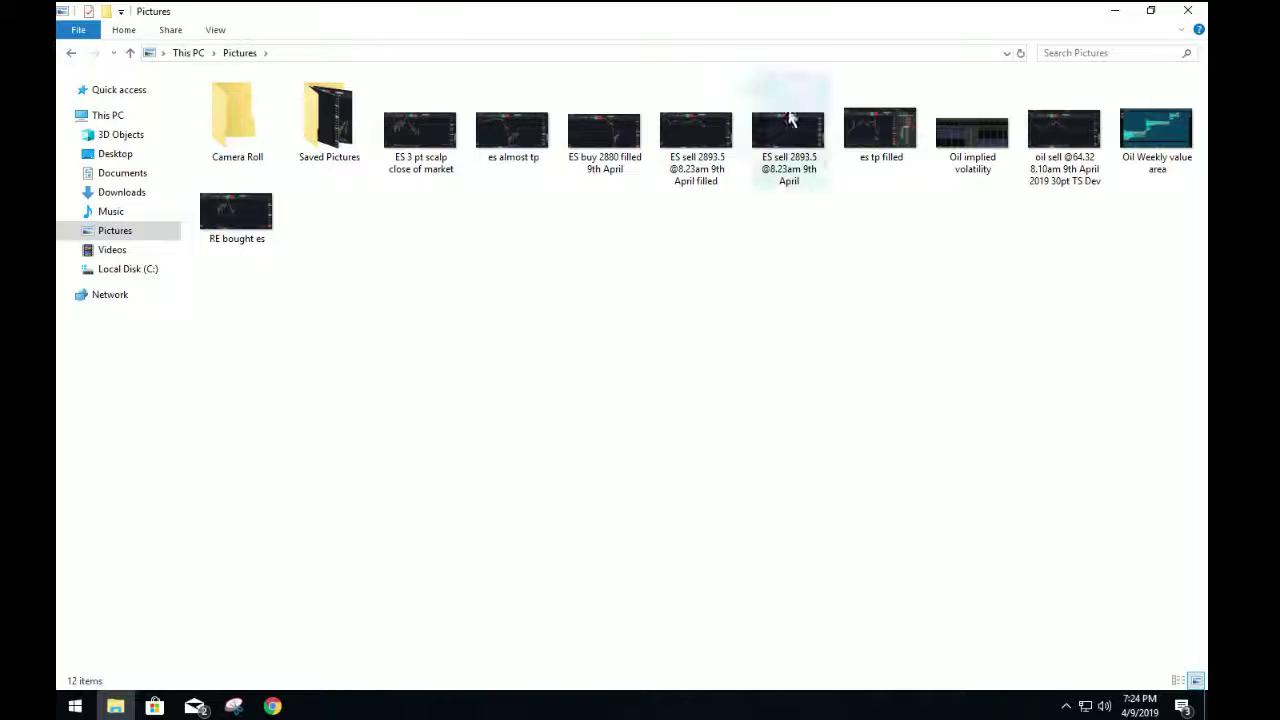
click(676, 162)
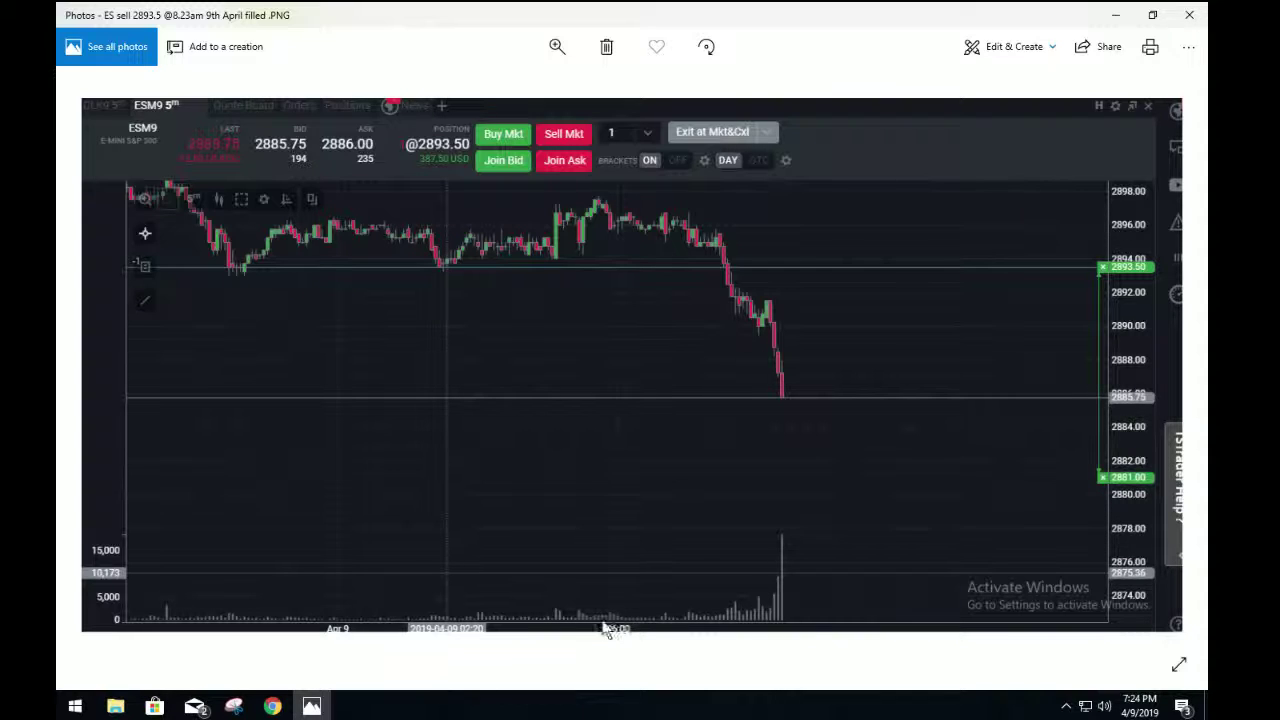
- View the 'ES sell 2893.5 @8.23am 9th April' screenshot in Photos
click(1188, 17)
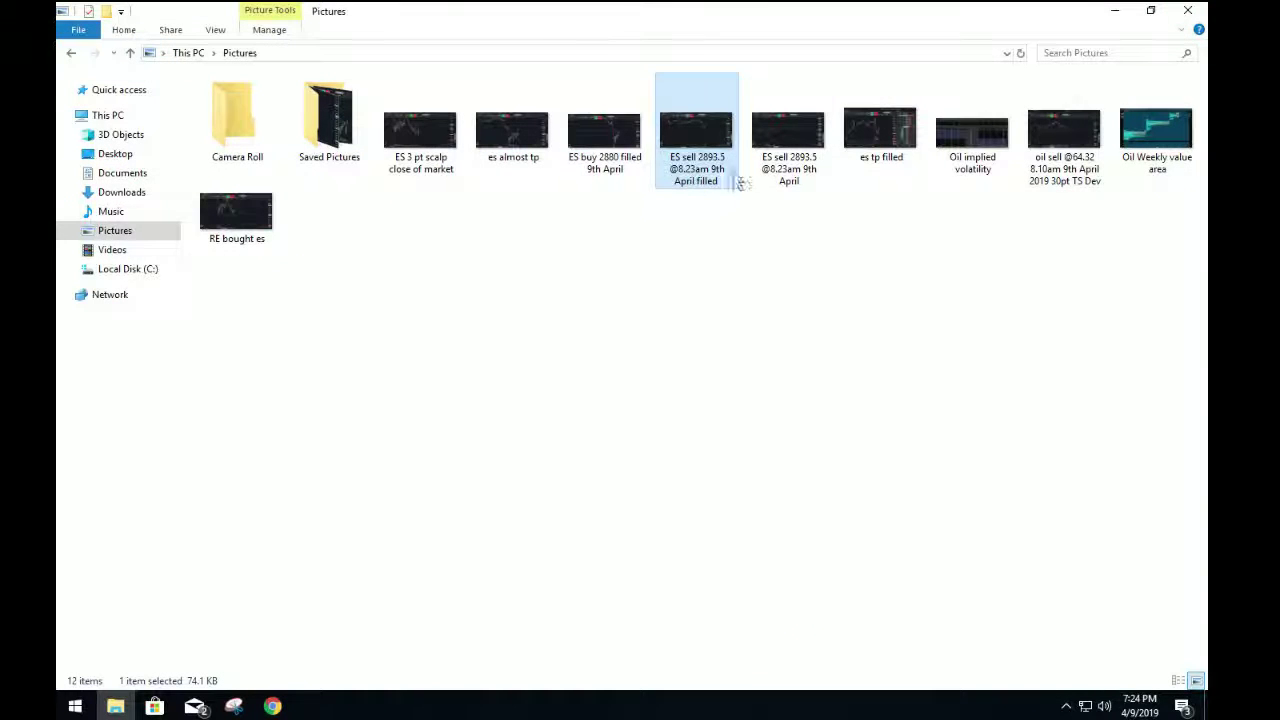
click(829, 308)
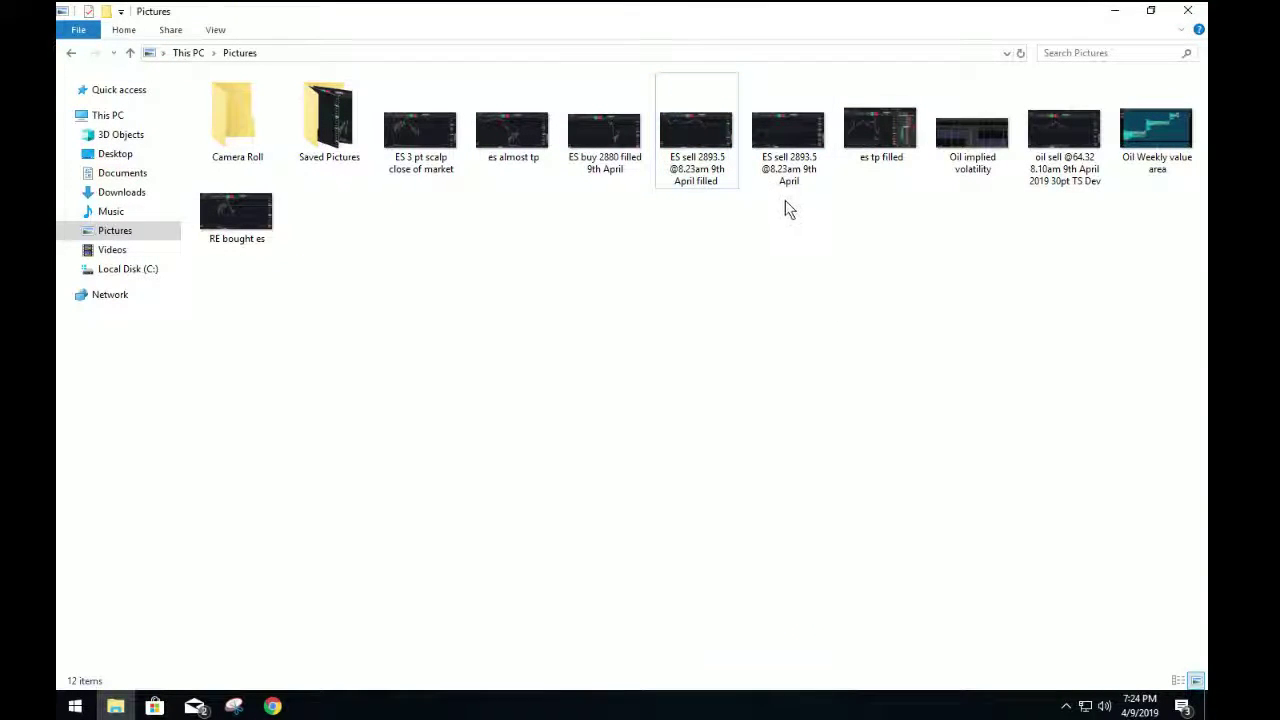
double_click(788, 177)
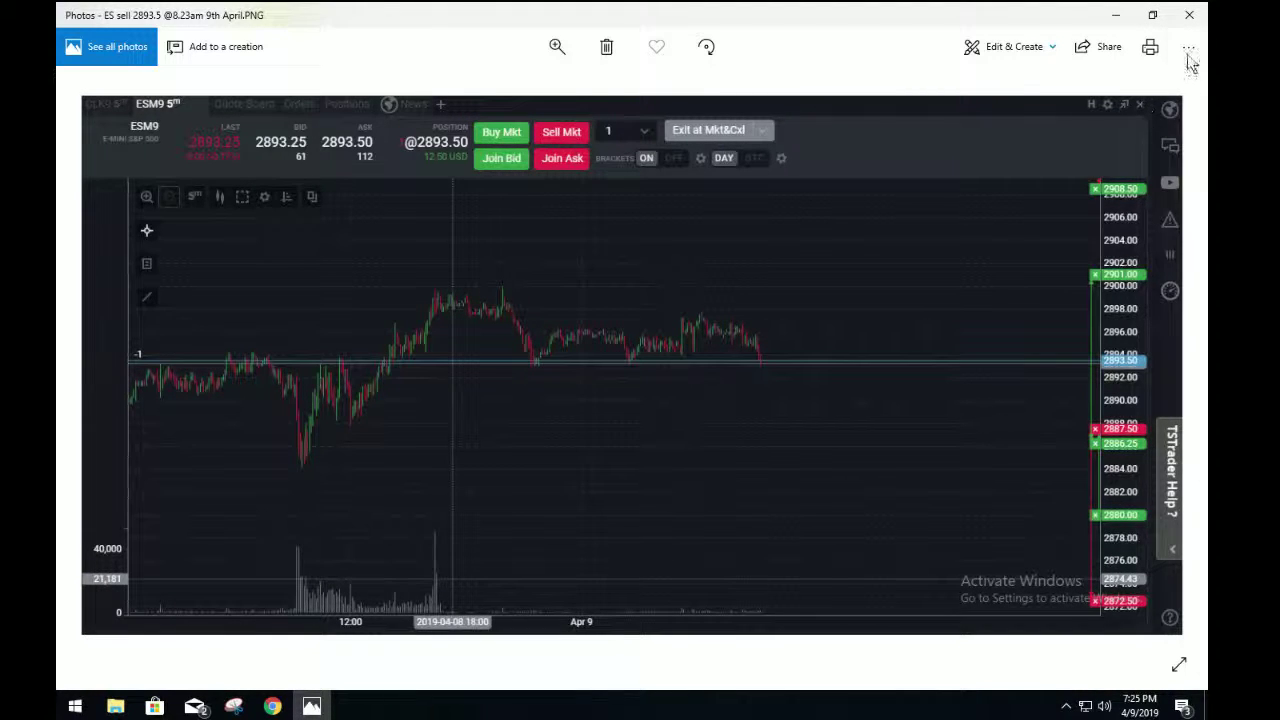
click(1189, 14)
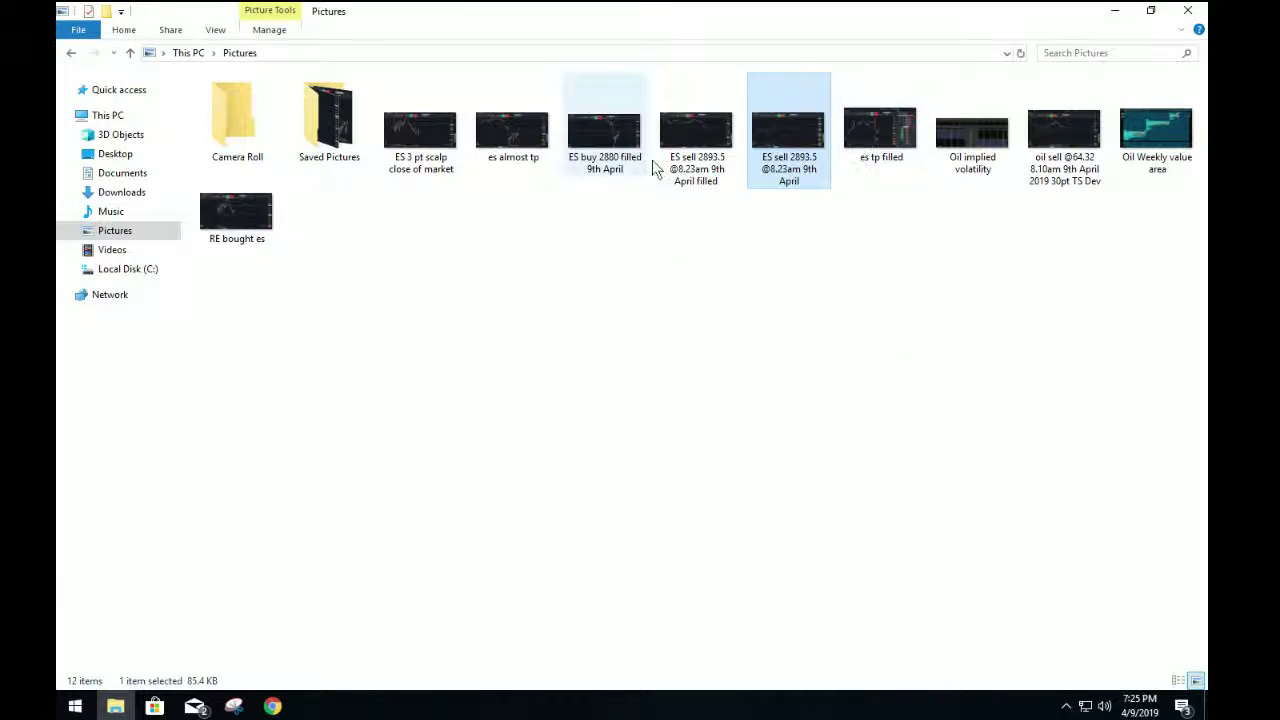
- View the 'ES buy 2880 filled' and 'ES 3 pt scalp close of market' screenshots, then close File Explorer
double_click(596, 165)
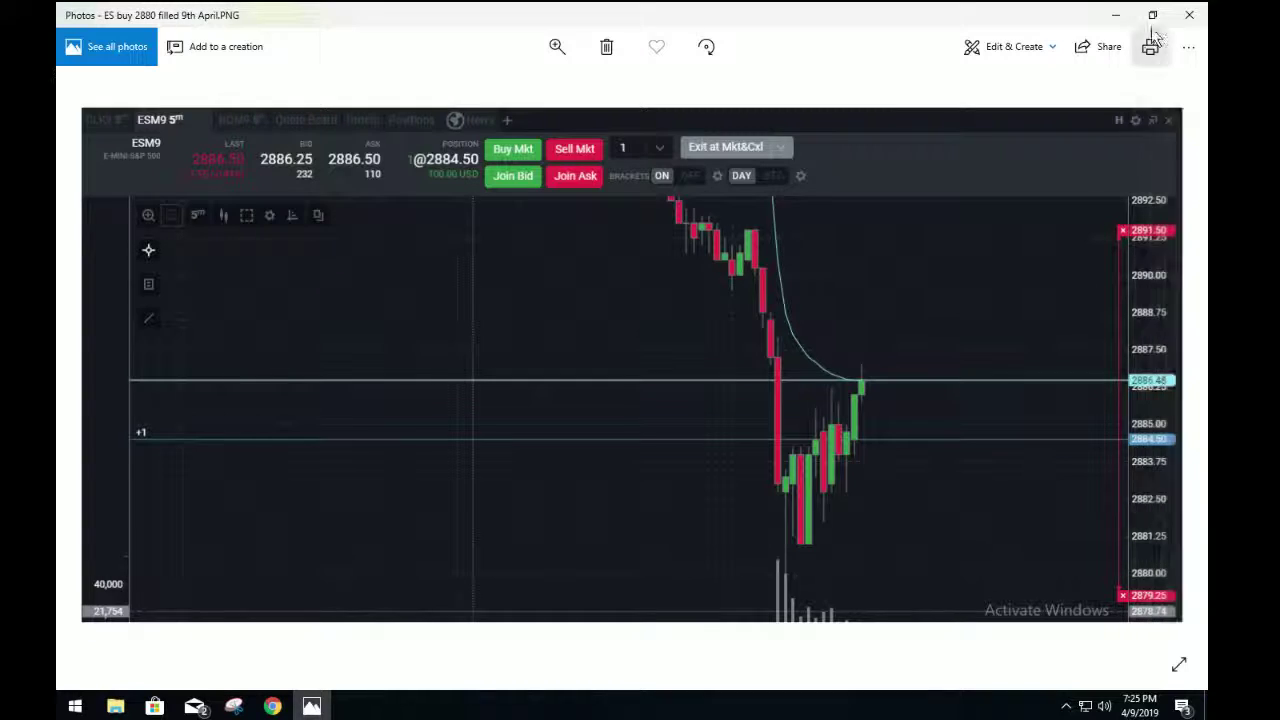
click(1187, 17)
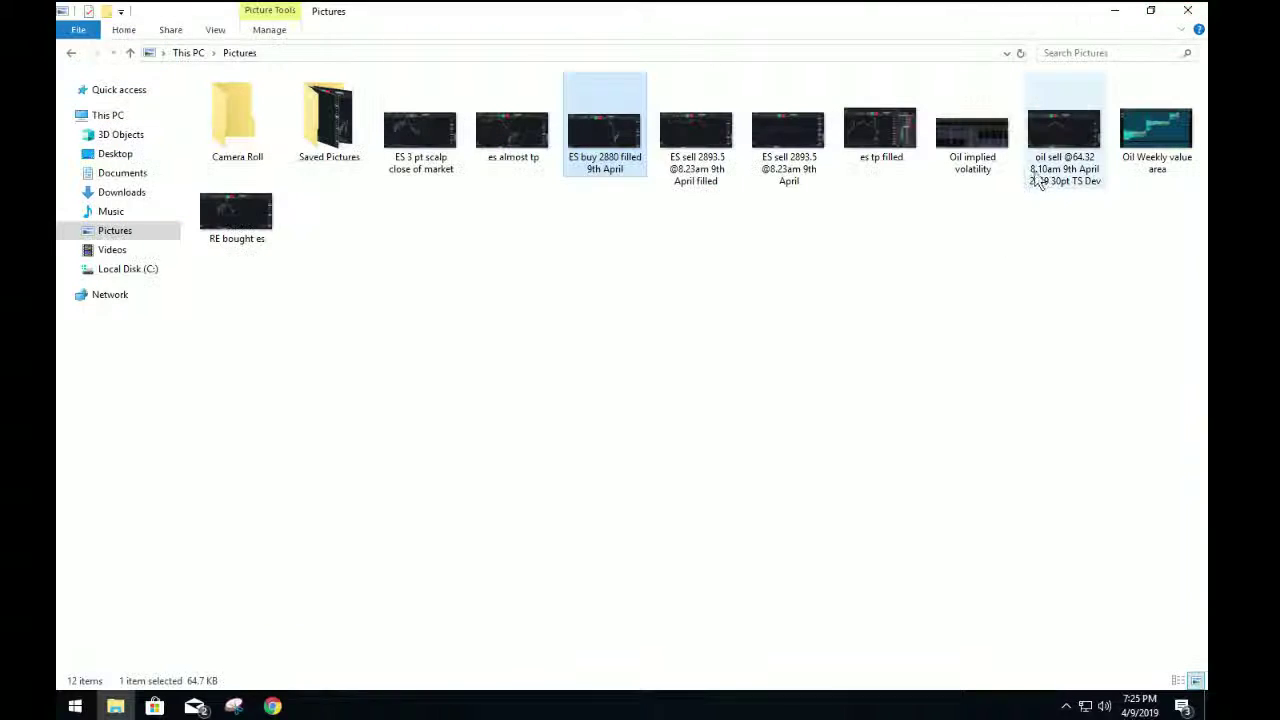
click(605, 268)
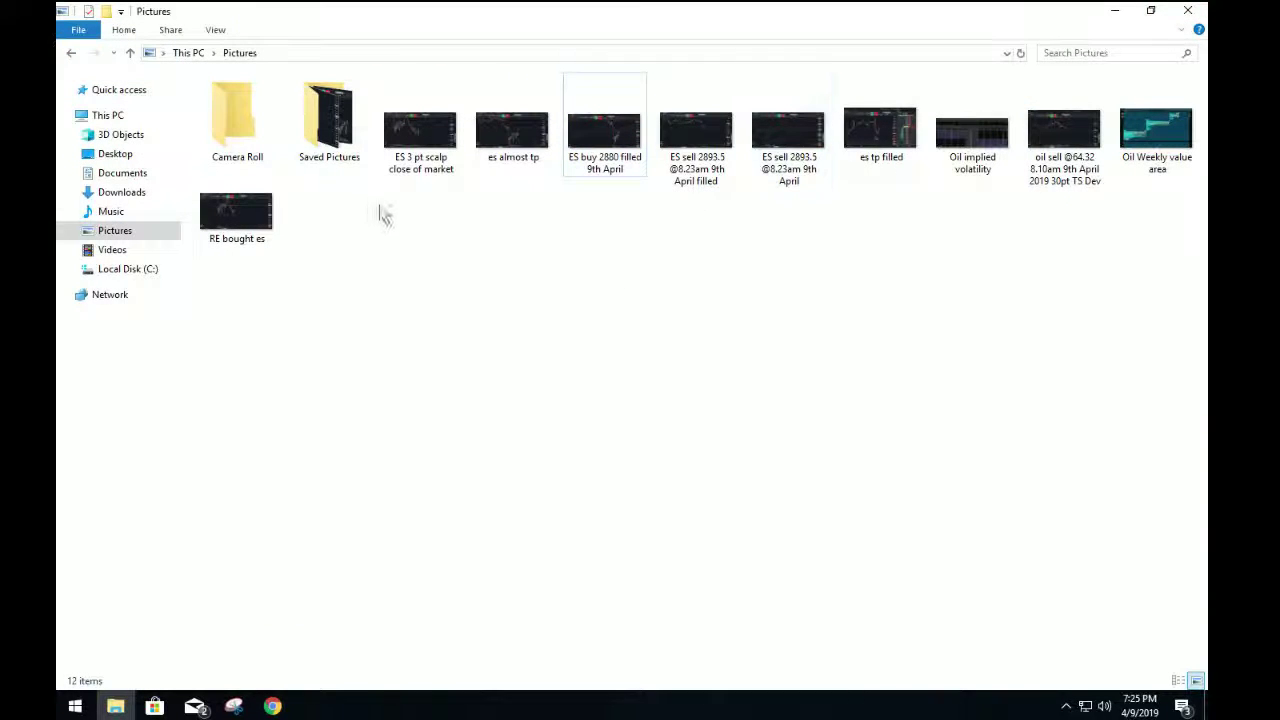
double_click(420, 130)
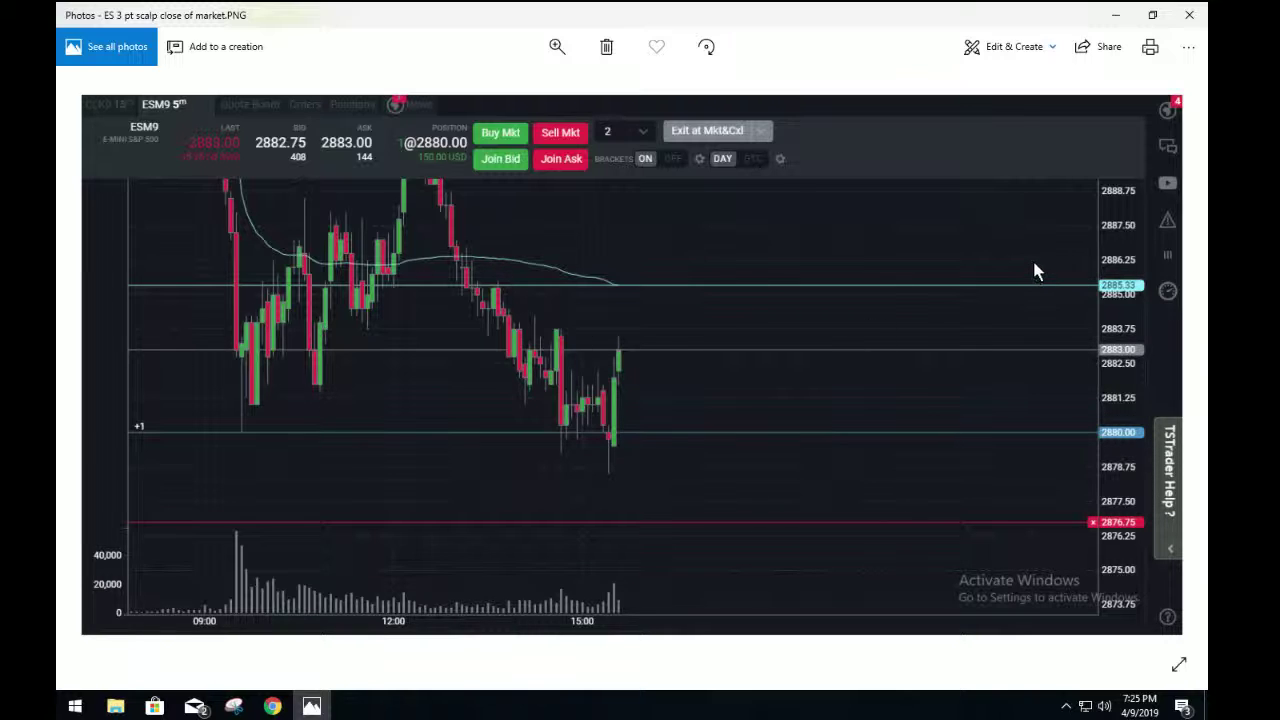
click(1190, 14)
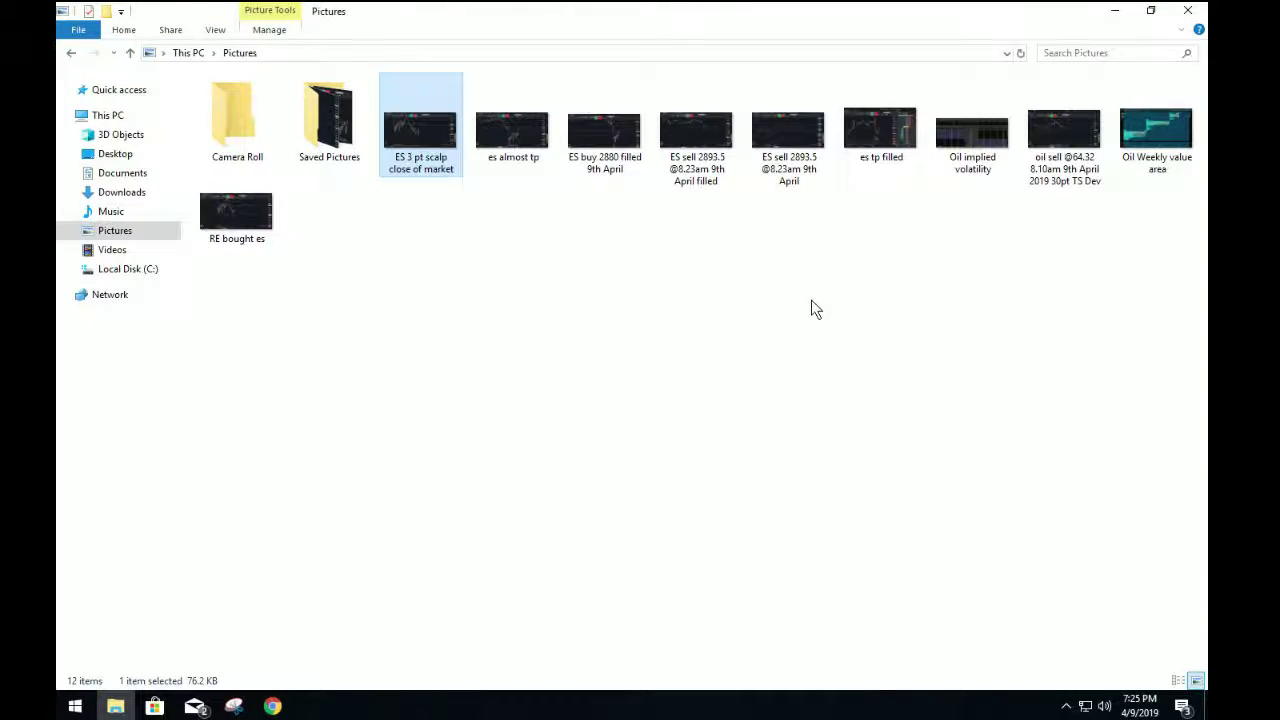
click(1188, 10)
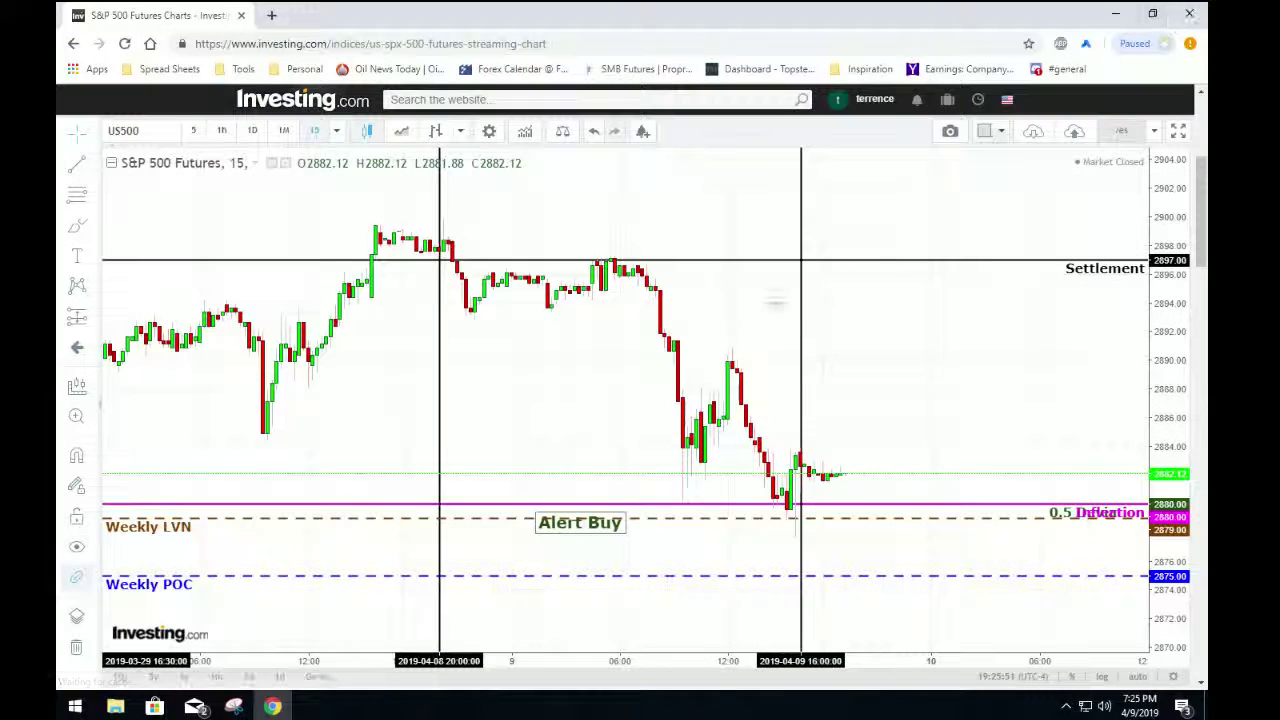
- Zoom out and pan the 15-minute S&P 500 chart back to 2019-03-29 with the deviation levels visible
drag(893, 375, 540, 381)
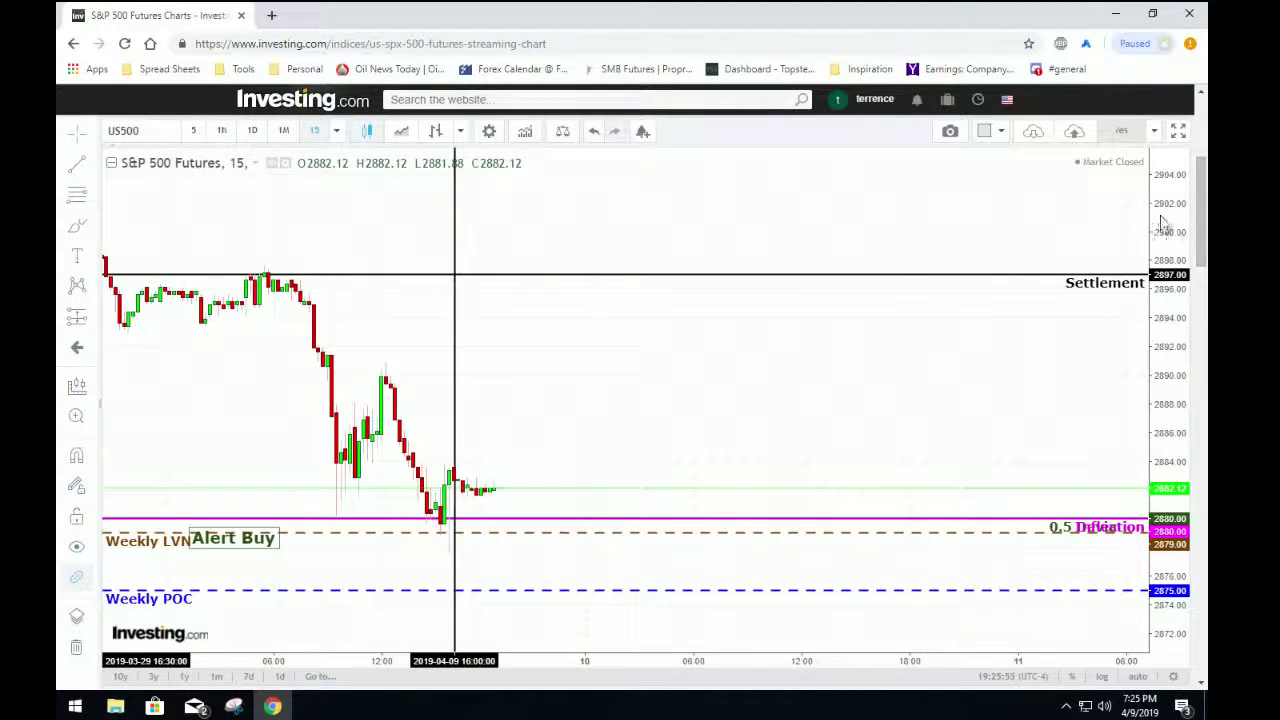
scroll(1170, 222, down, 3)
drag(1170, 222, 1173, 478)
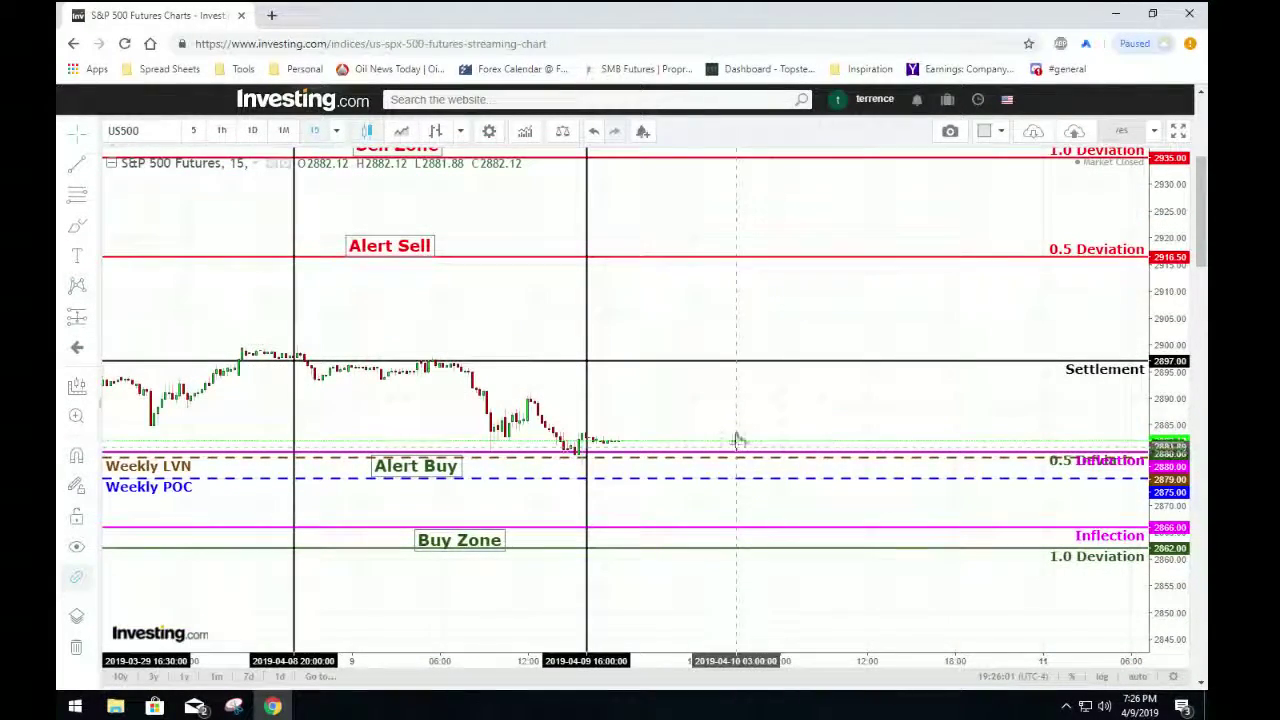
drag(728, 403, 791, 400)
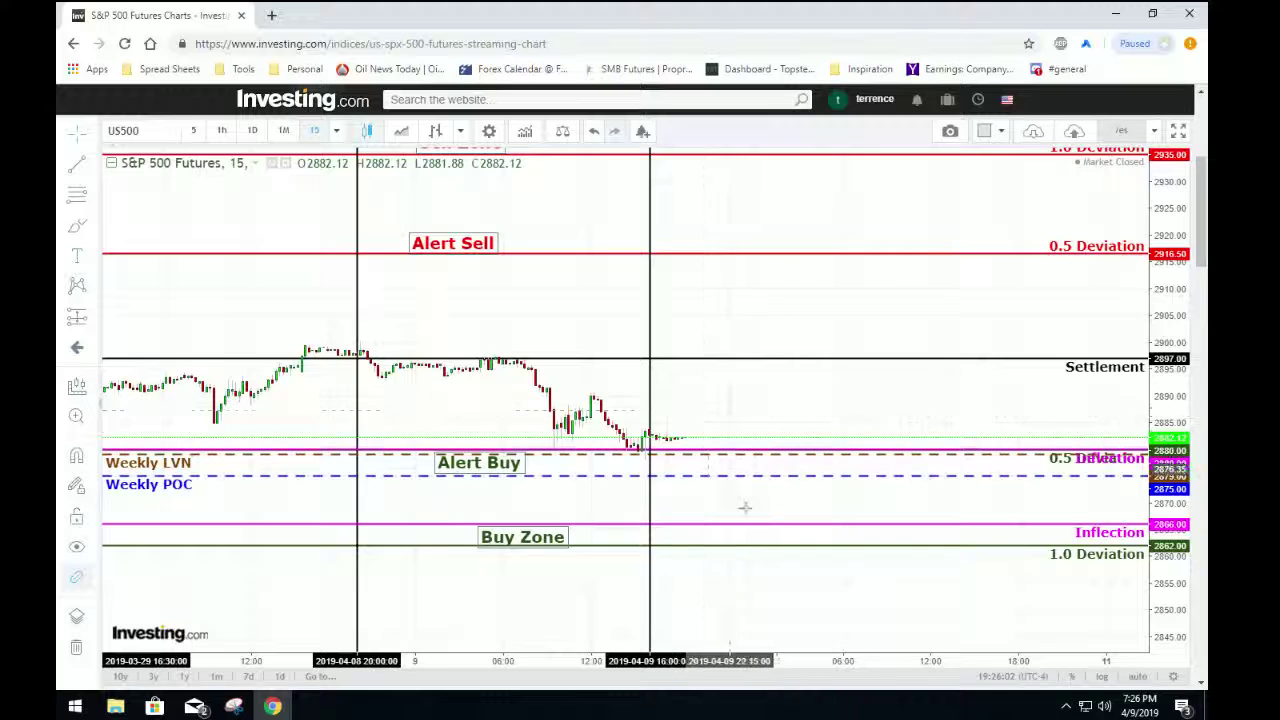
scroll(794, 434, down, 4)
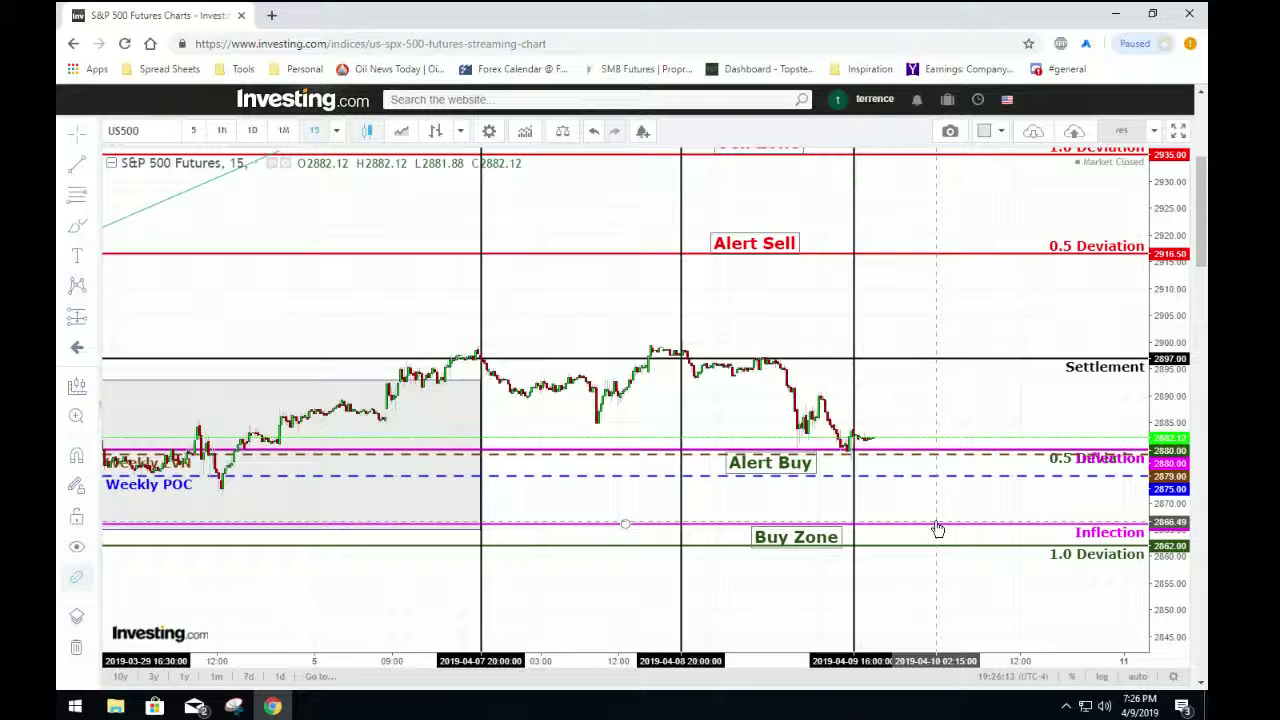
scroll(926, 529, down, 3)
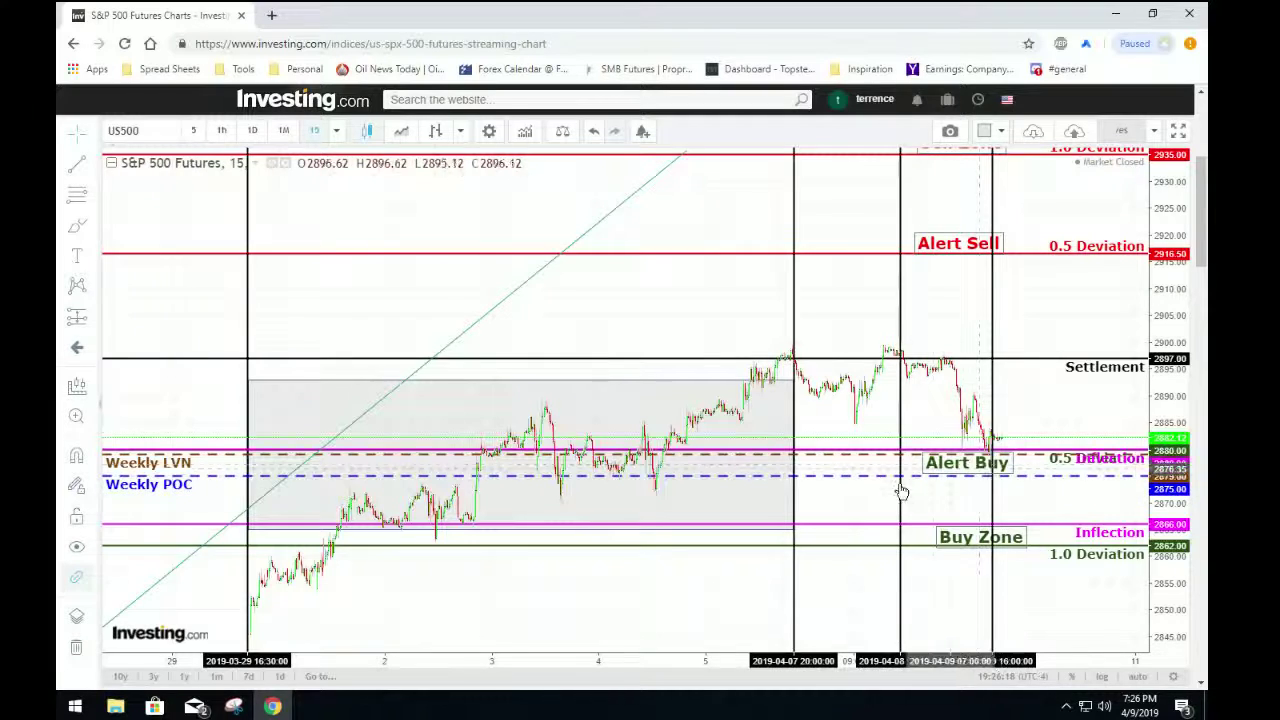
click(789, 528)
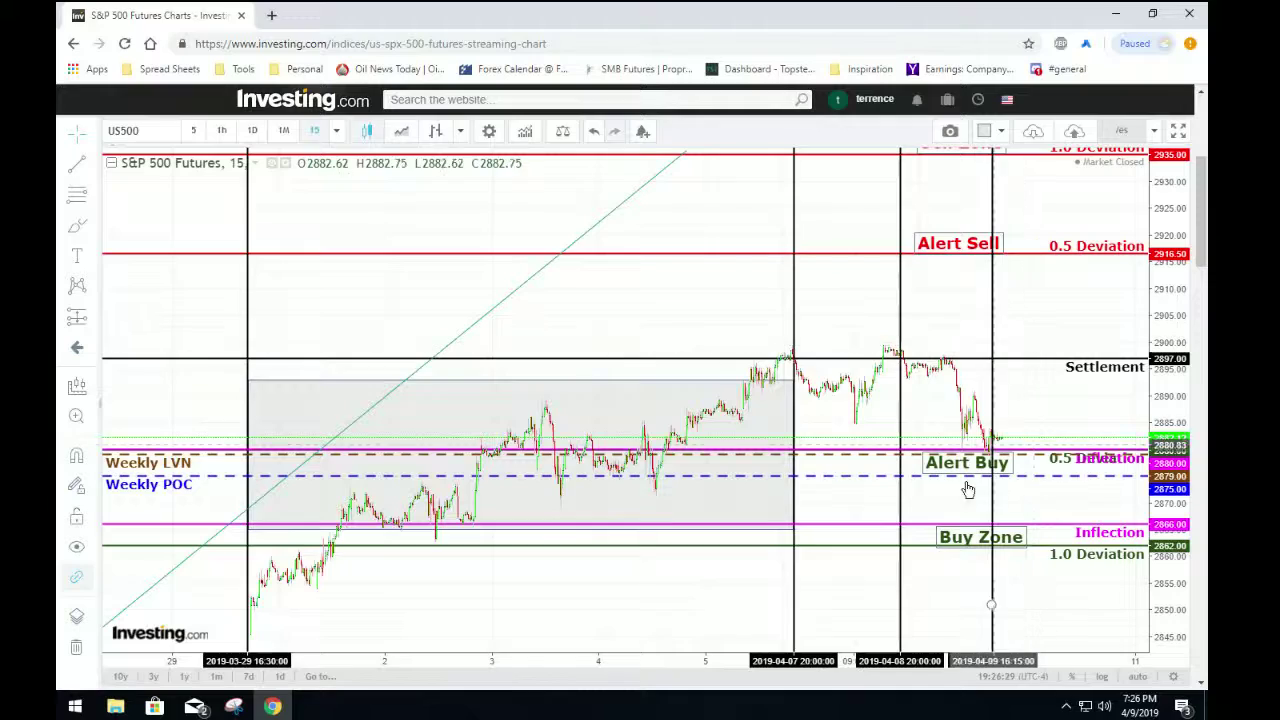
drag(620, 574, 509, 547)
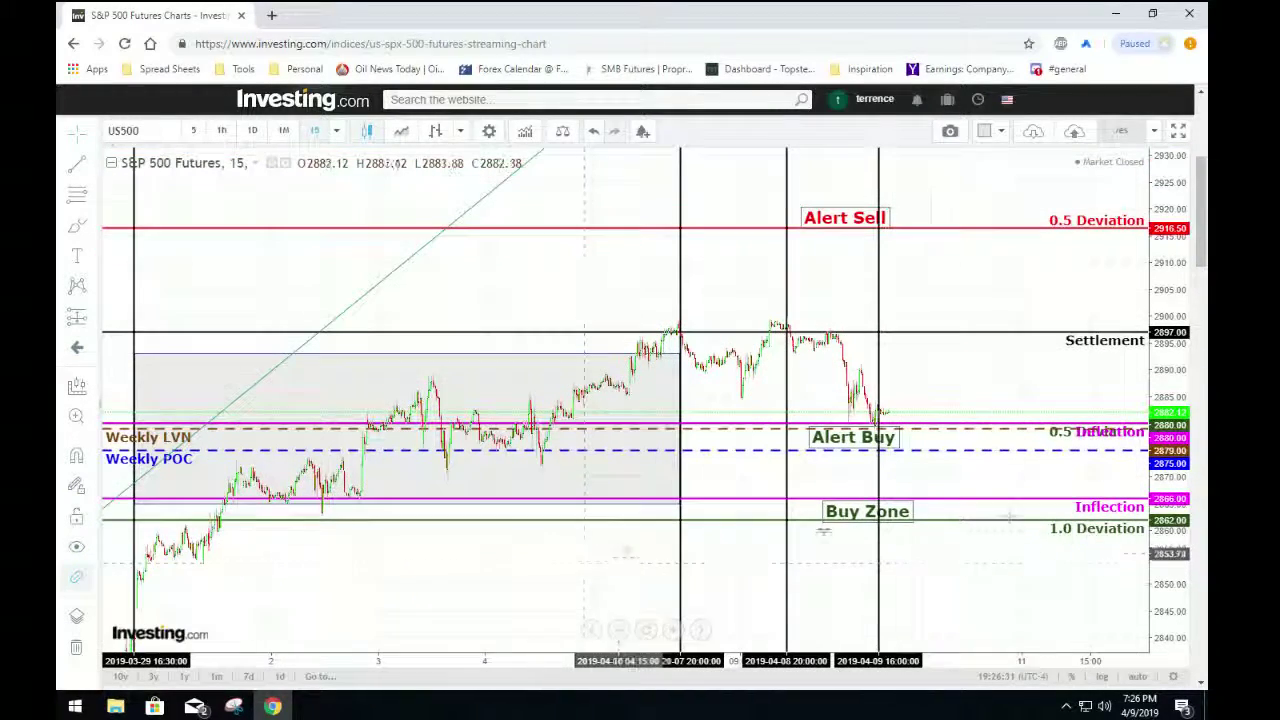
scroll(1001, 577, up, 3)
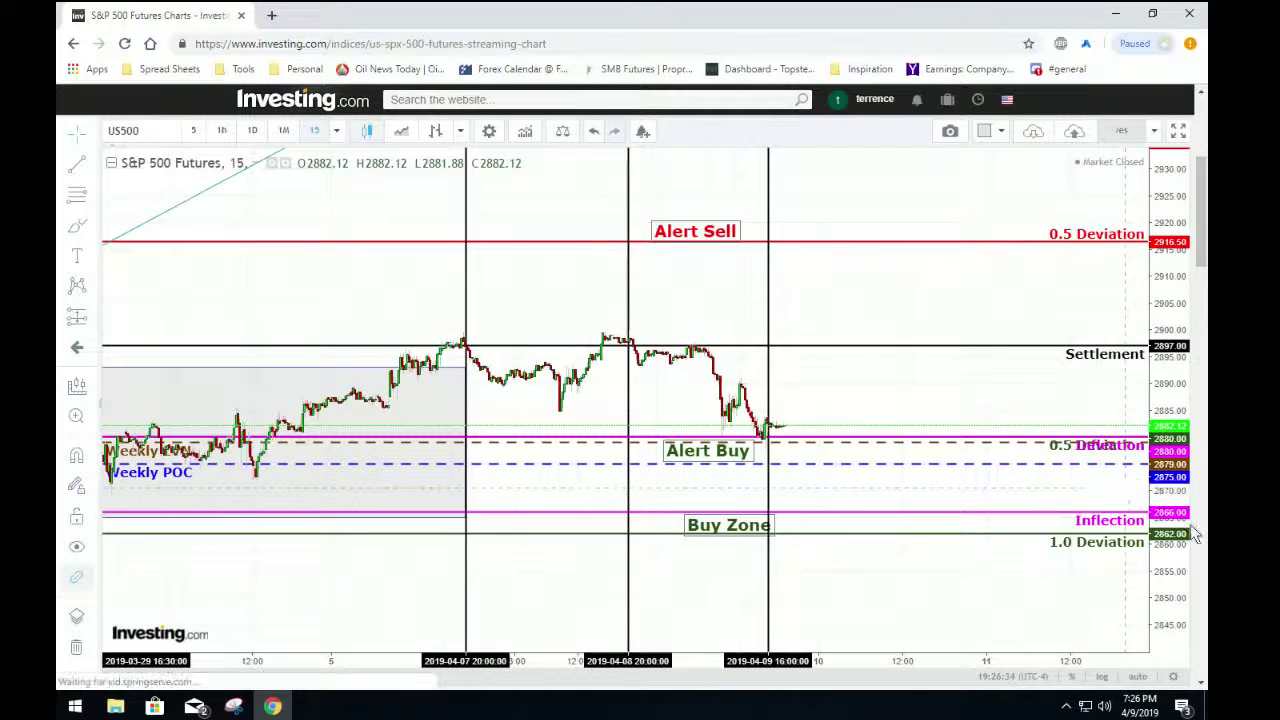
- Stretch the S&P 500 price scale so levels from 2916.50 down to 2862 fill the chart
drag(1190, 455, 1172, 332)
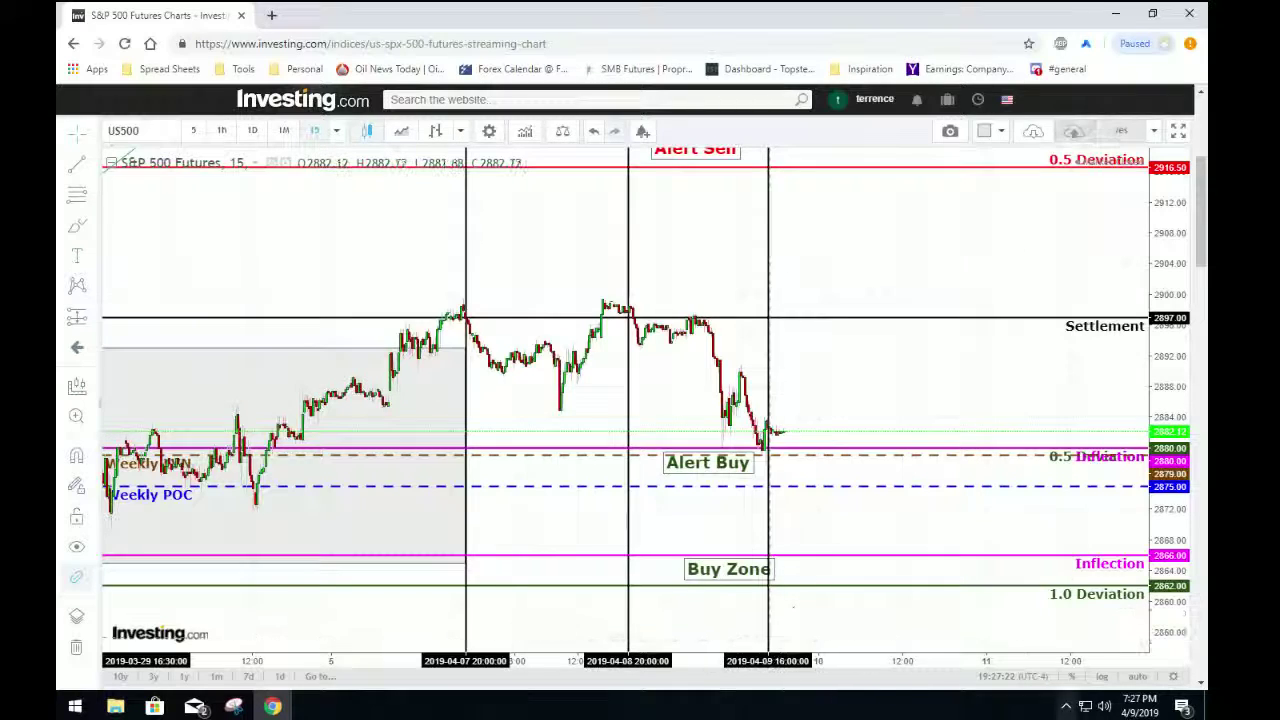
click(1065, 706)
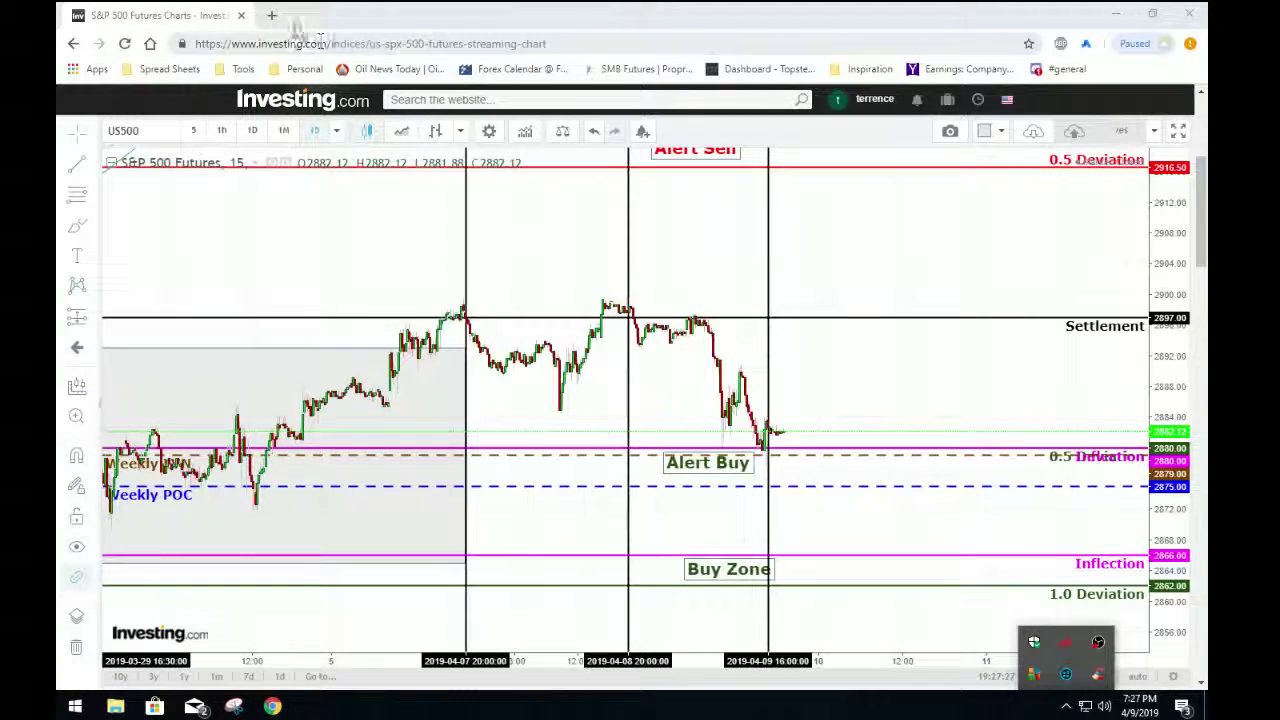
- Open the TopstepTrader dashboard in a new tab and scroll through the Trade Report
click(270, 17)
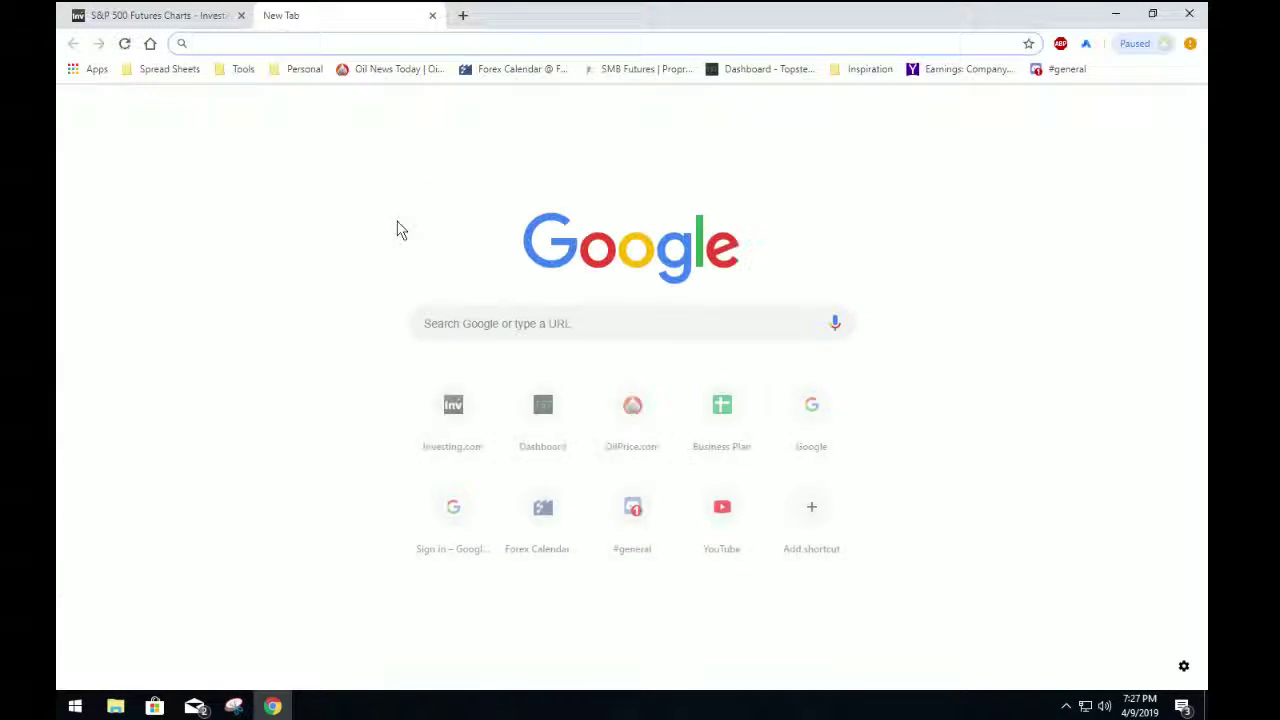
click(547, 420)
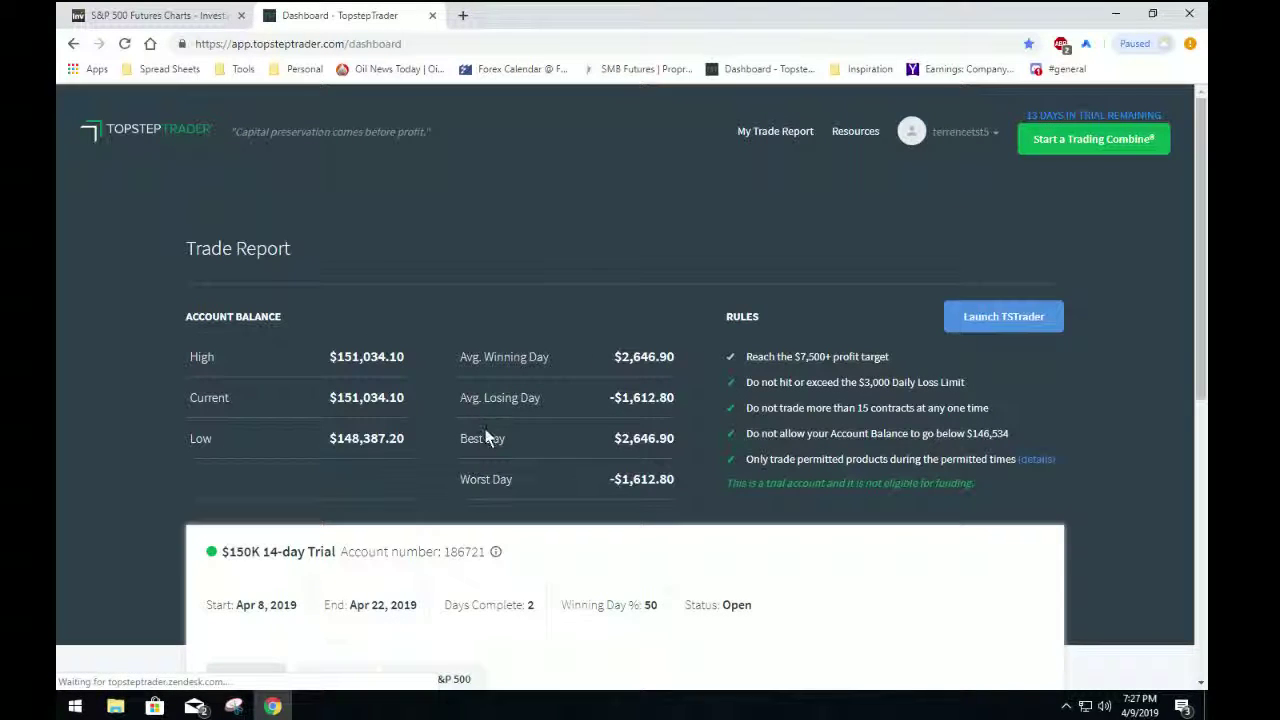
scroll(486, 434, down, 1)
scroll(488, 437, down, 1)
scroll(487, 437, down, 3)
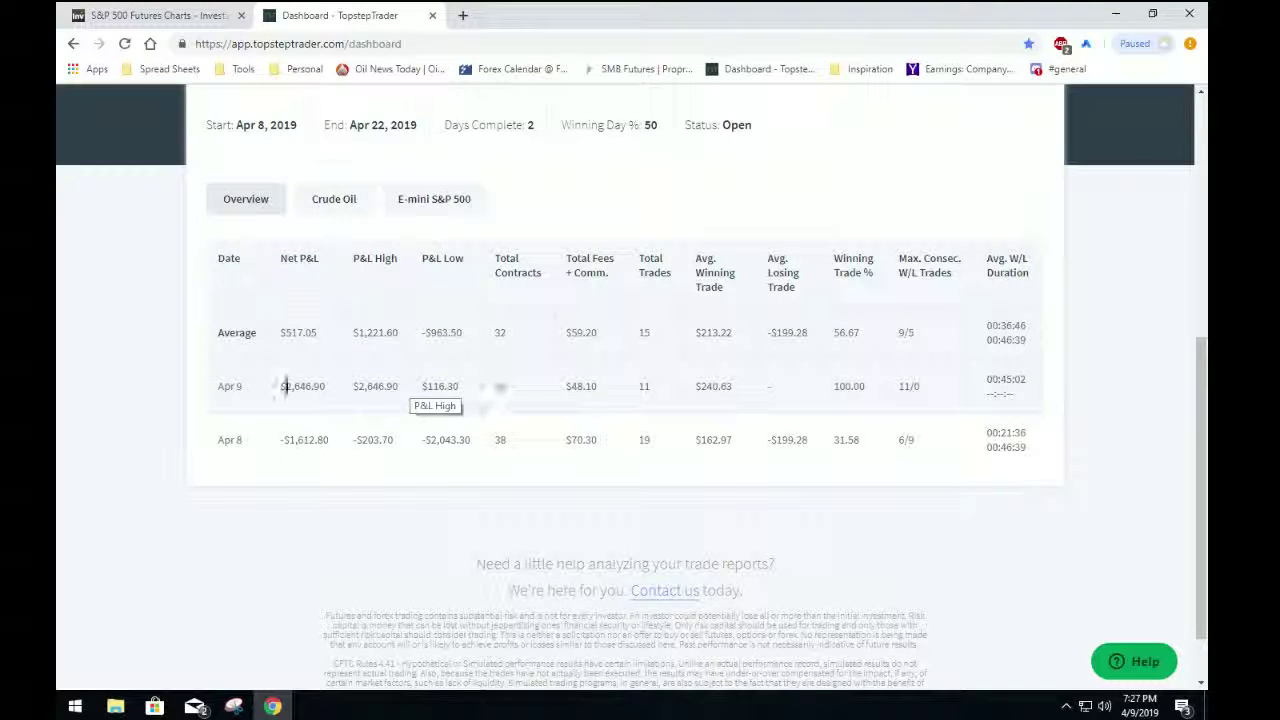
scroll(337, 392, up, 2)
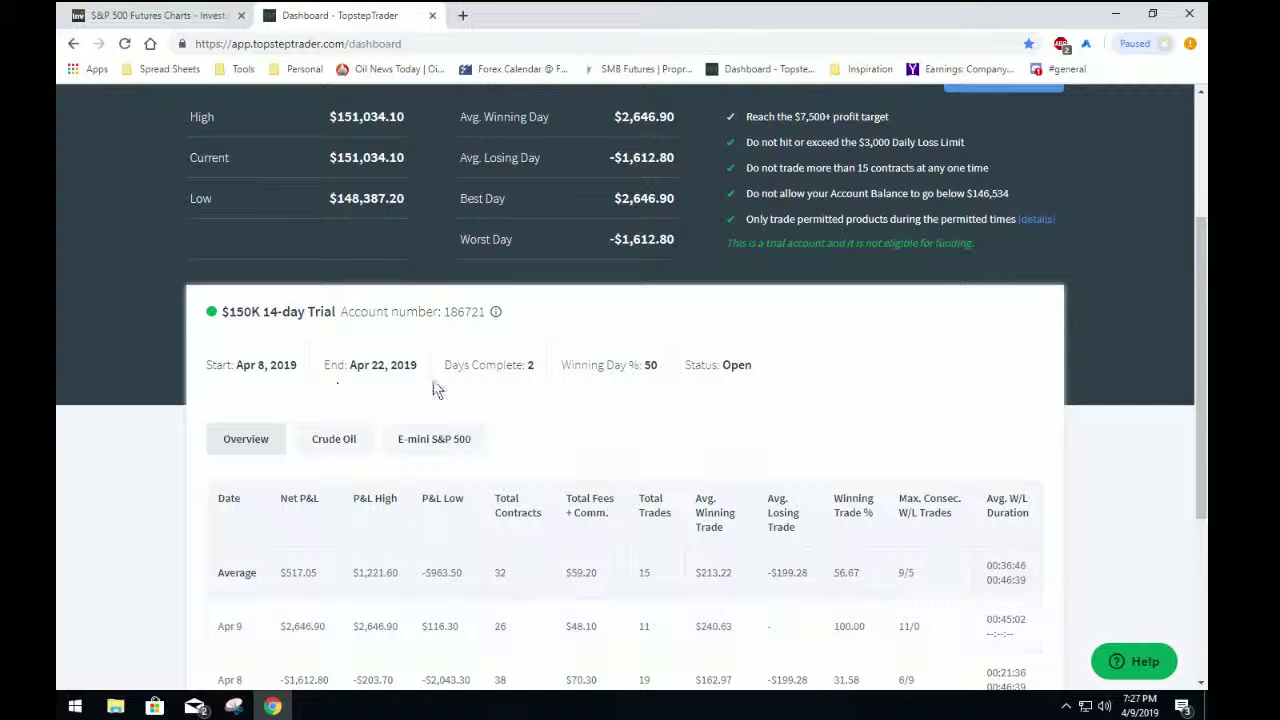
- Review the E-mini S&P 500 trade statistics, then the Crude Oil statistics
click(440, 439)
scroll(466, 525, down, 2)
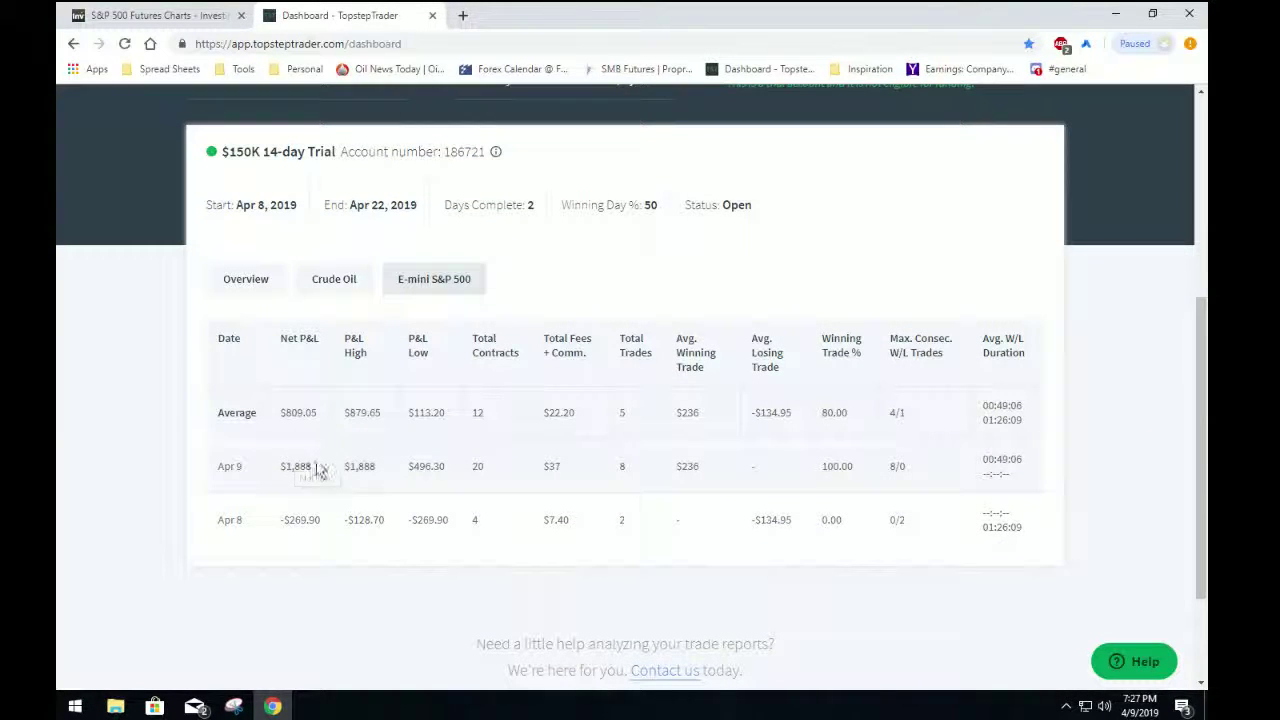
scroll(489, 411, up, 2)
click(317, 437)
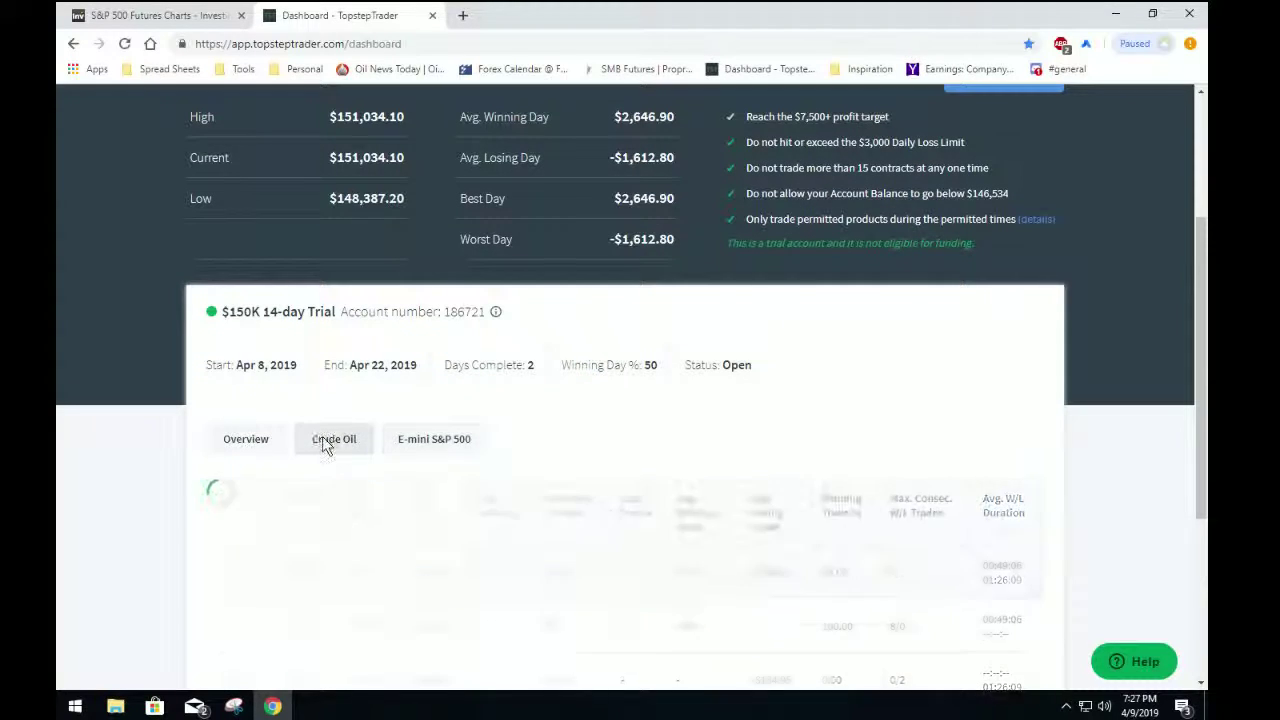
scroll(329, 480, down, 3)
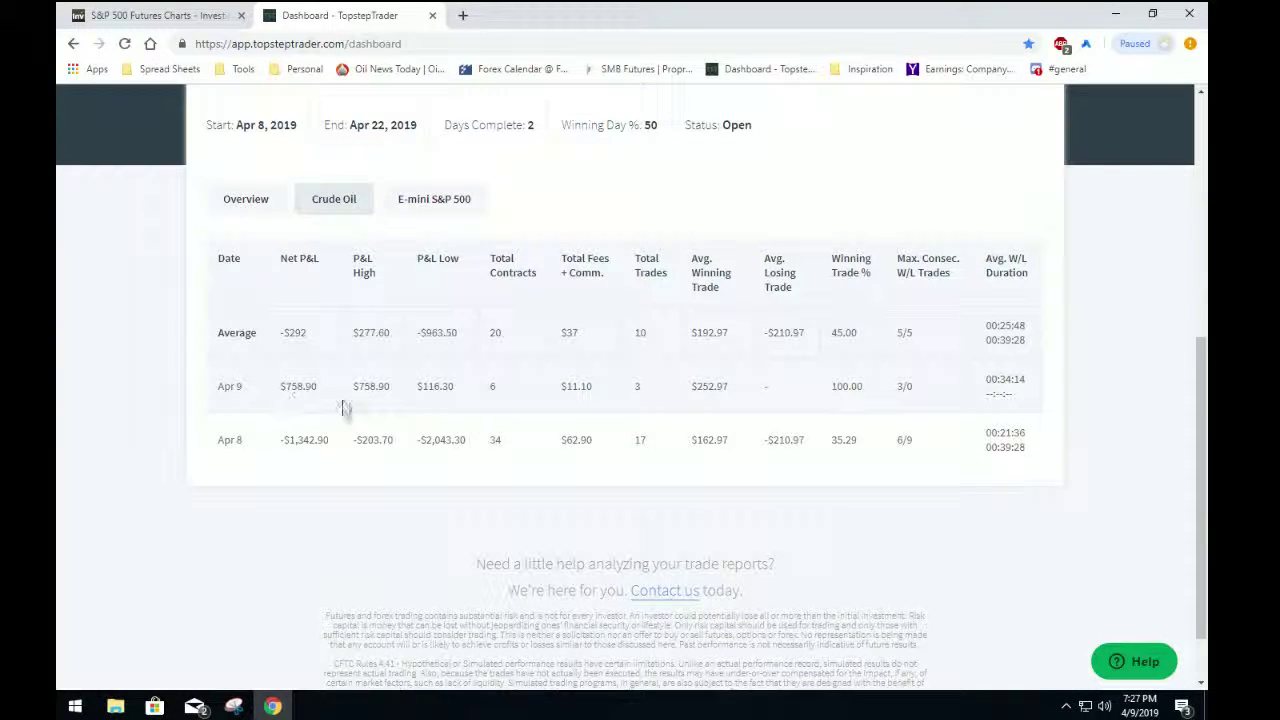
scroll(382, 386, up, 4)
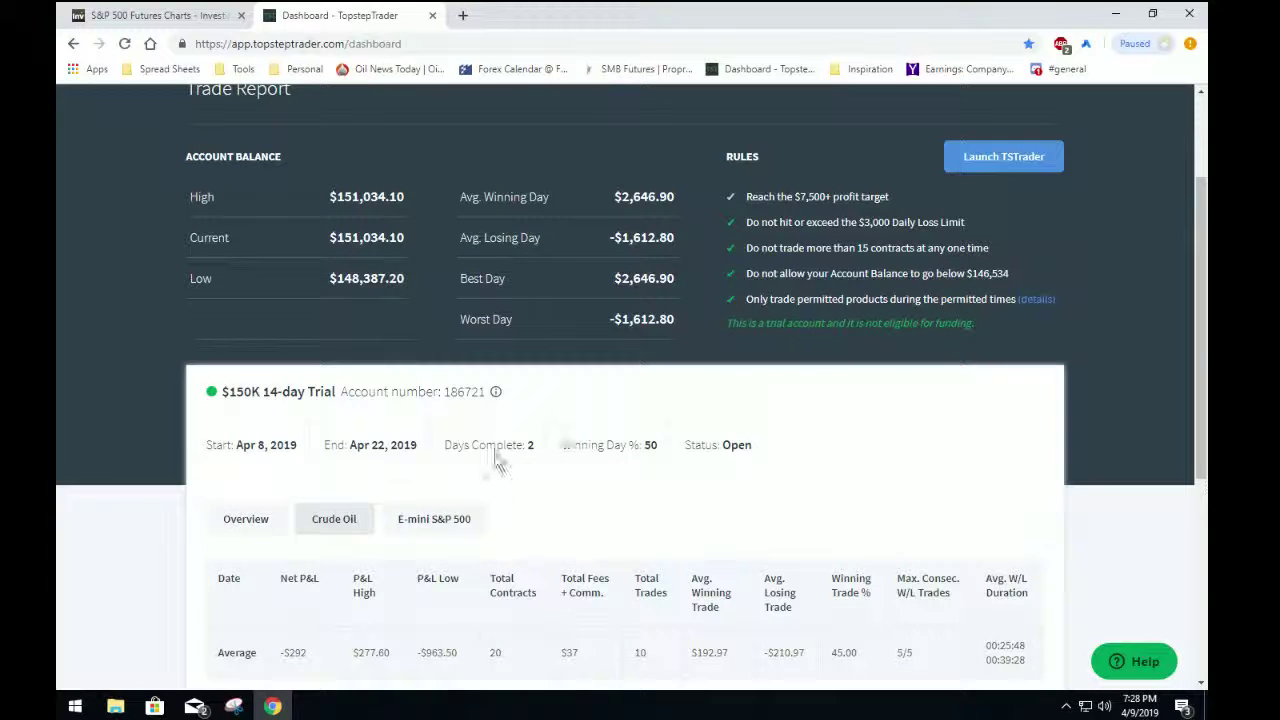
scroll(531, 518, down, 2)
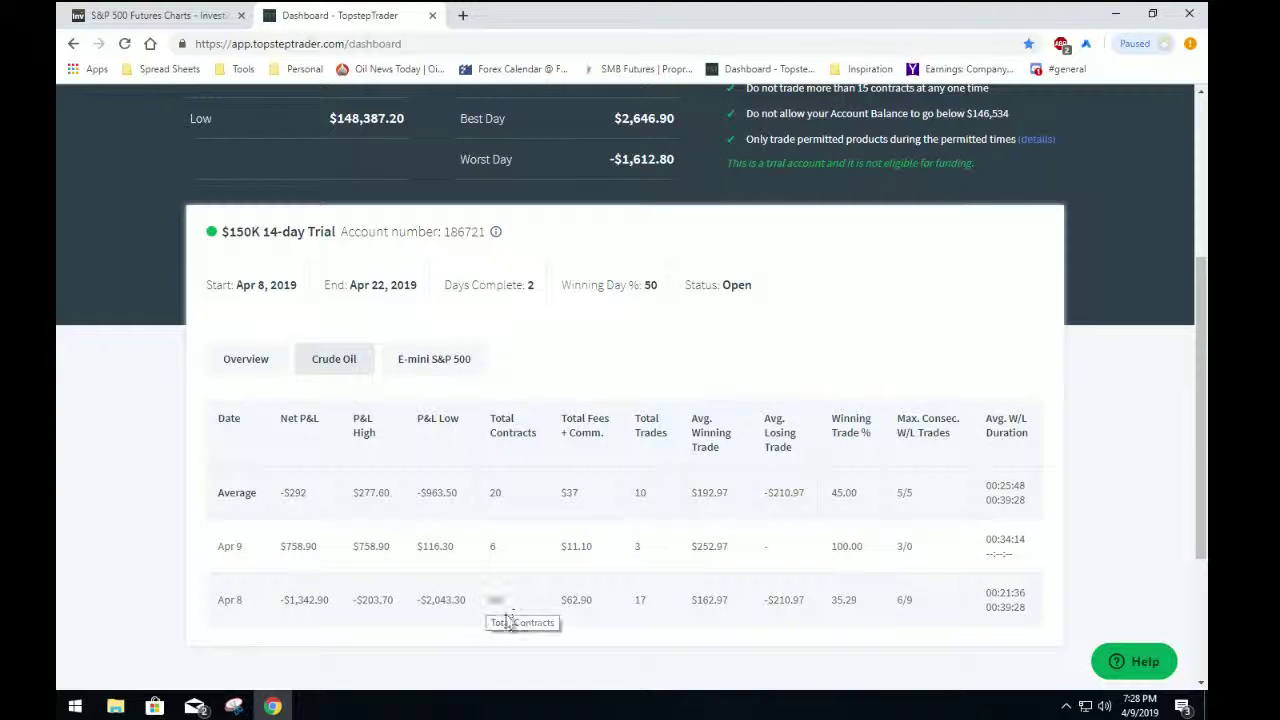
- Compare the daily results table for E-mini S&P 500 against Crude Oil
click(430, 360)
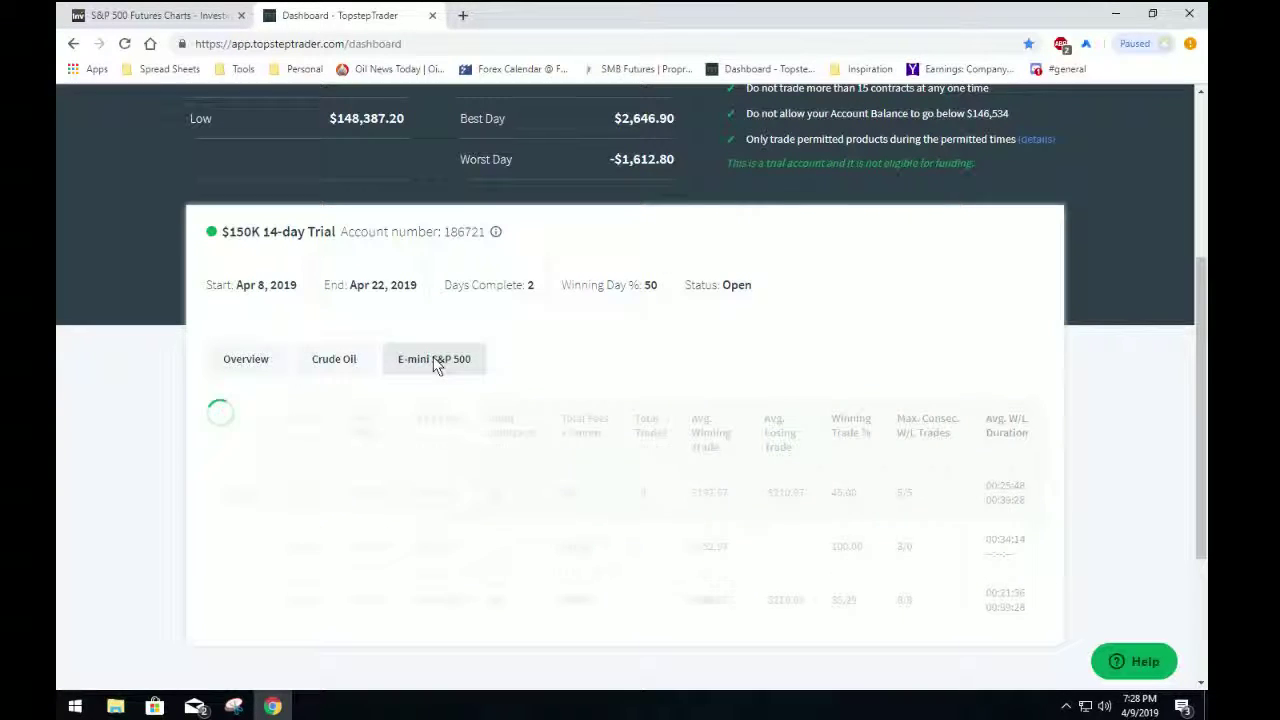
mouse_move(463, 540)
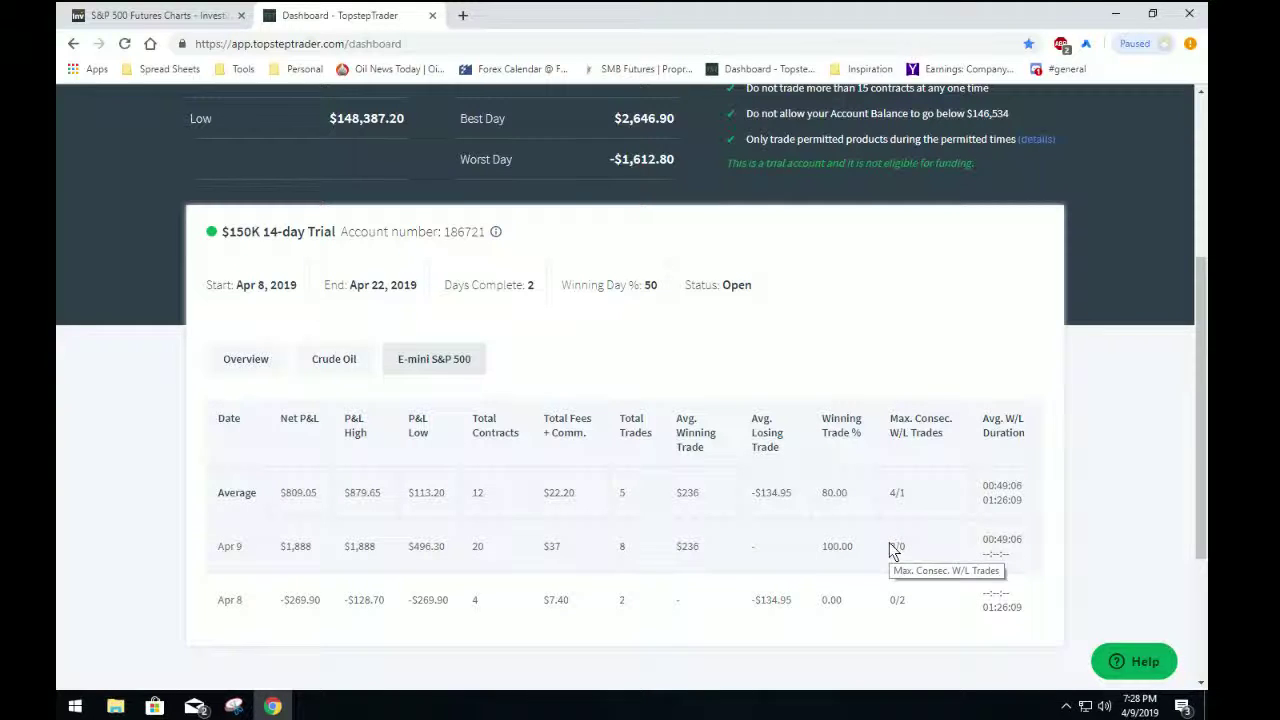
click(334, 359)
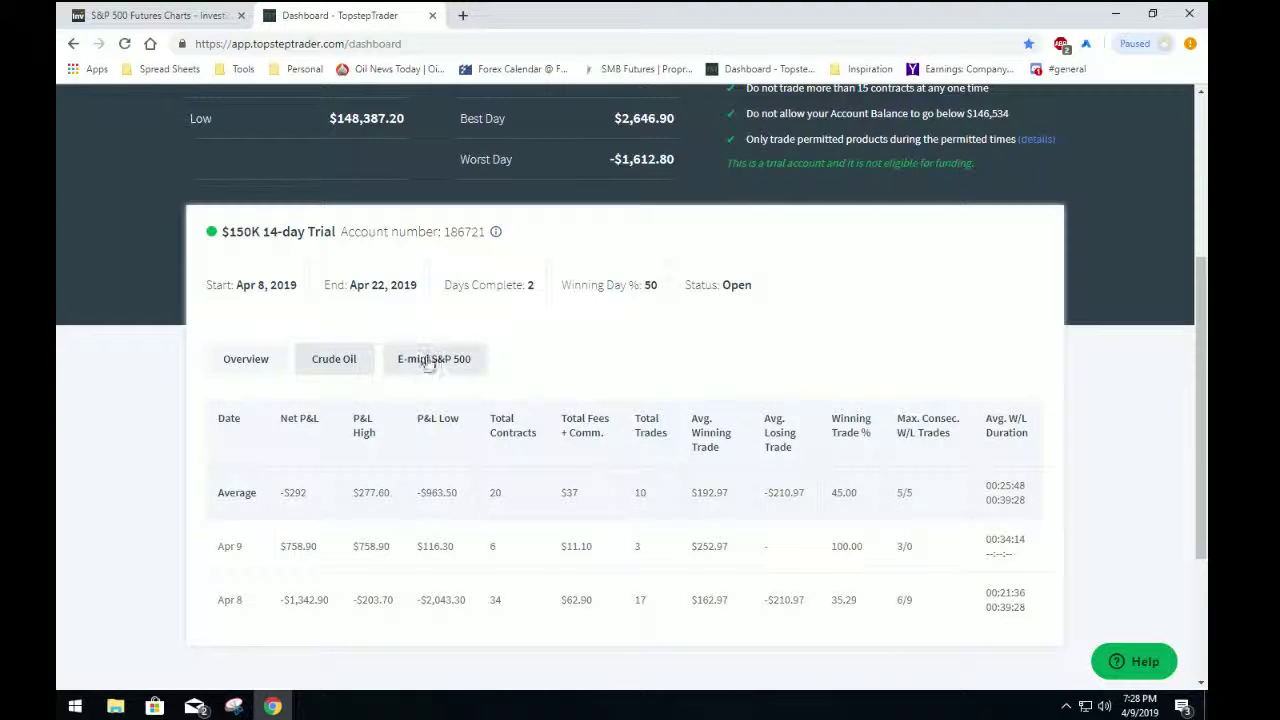
scroll(430, 362, up, 2)
scroll(428, 362, up, 2)
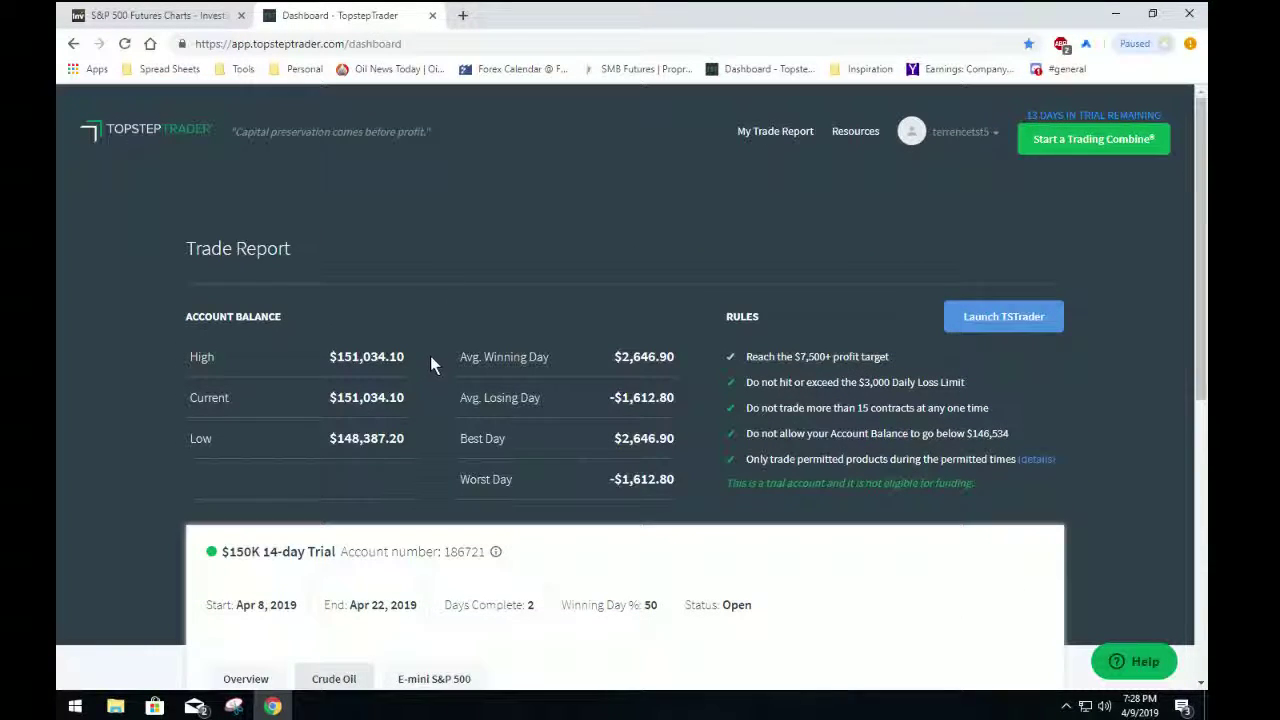
- Close the dashboard tab, fit Sell Zone through Buy Zone on the chart, and bring up OBS
click(432, 16)
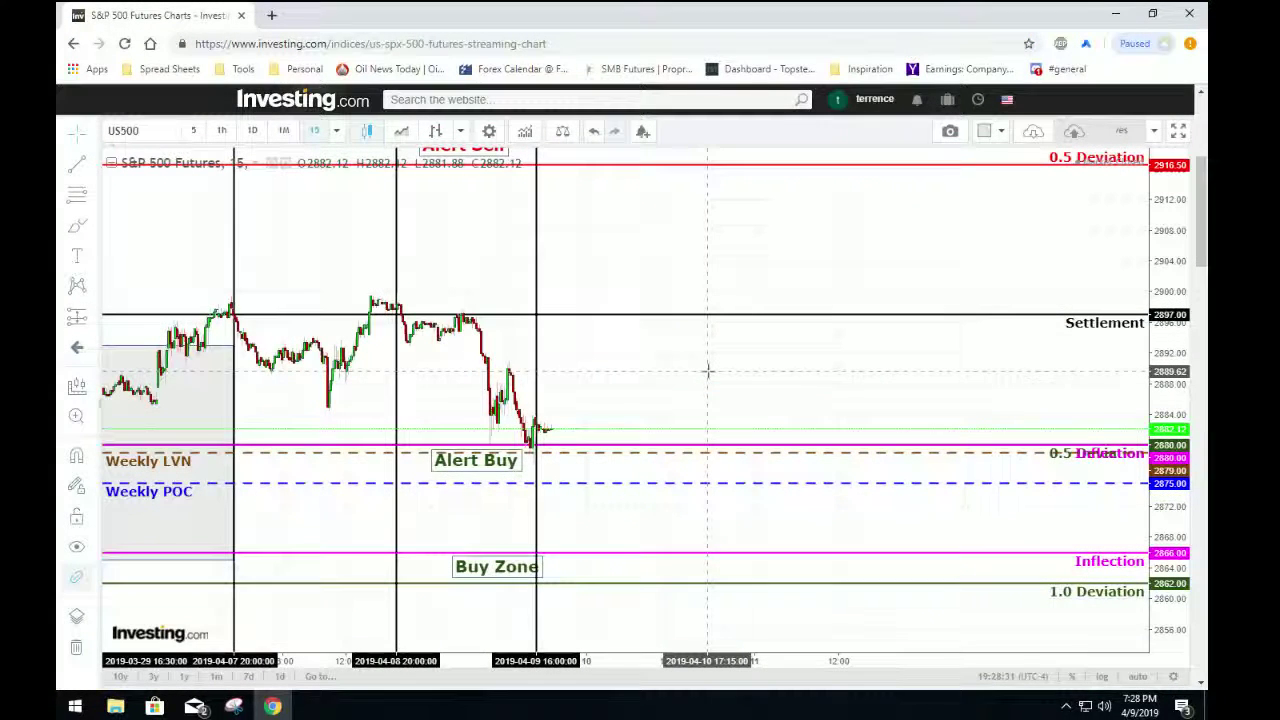
drag(707, 371, 714, 406)
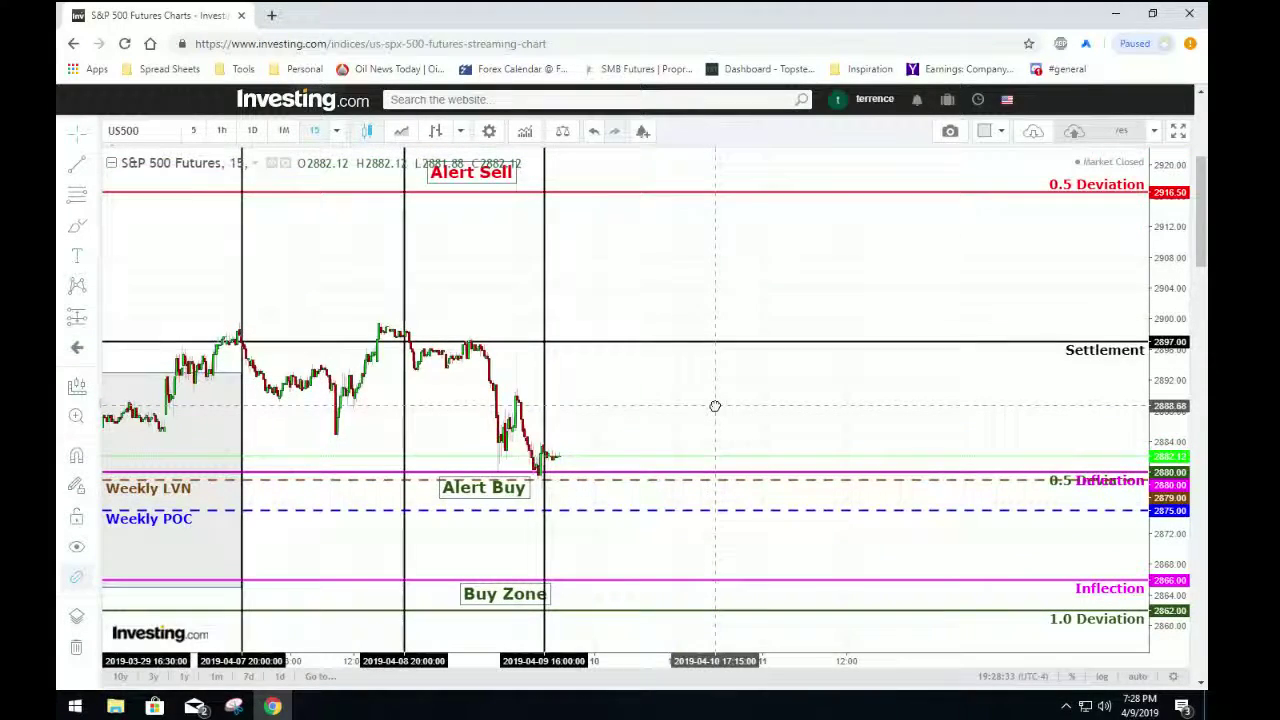
drag(1166, 232, 1166, 292)
drag(851, 316, 857, 389)
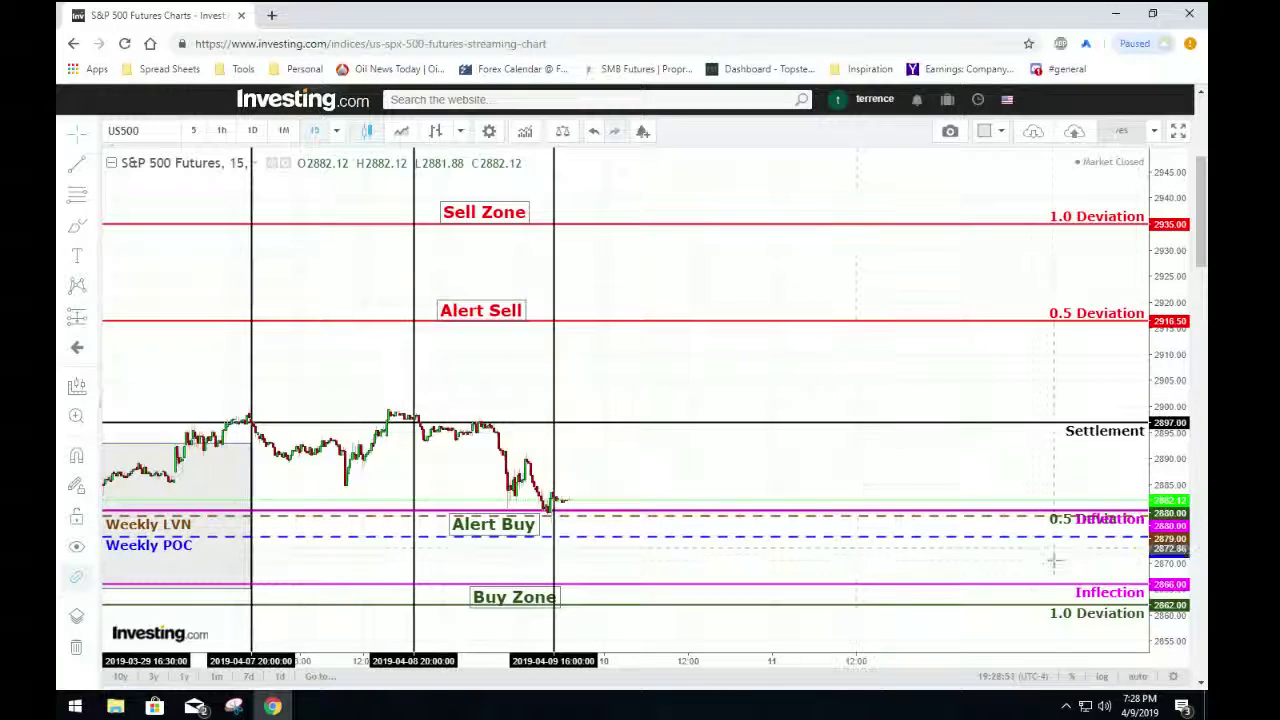
click(1066, 707)
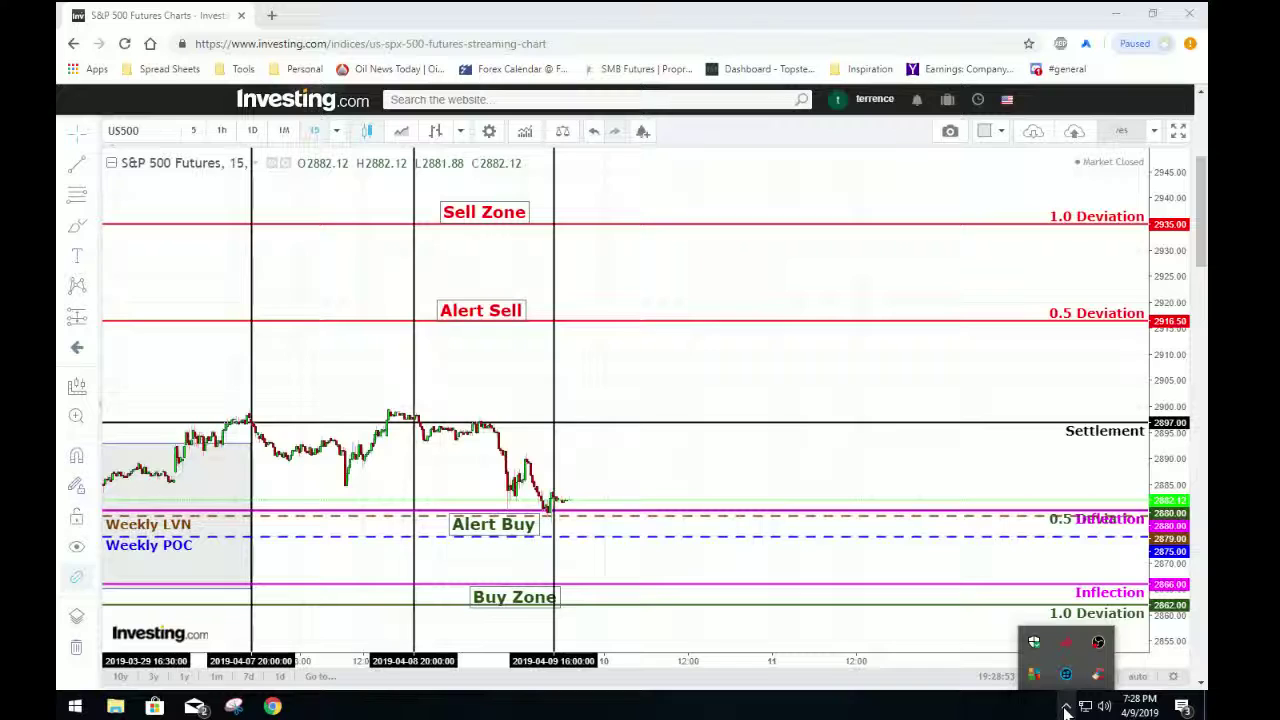
click(1098, 641)
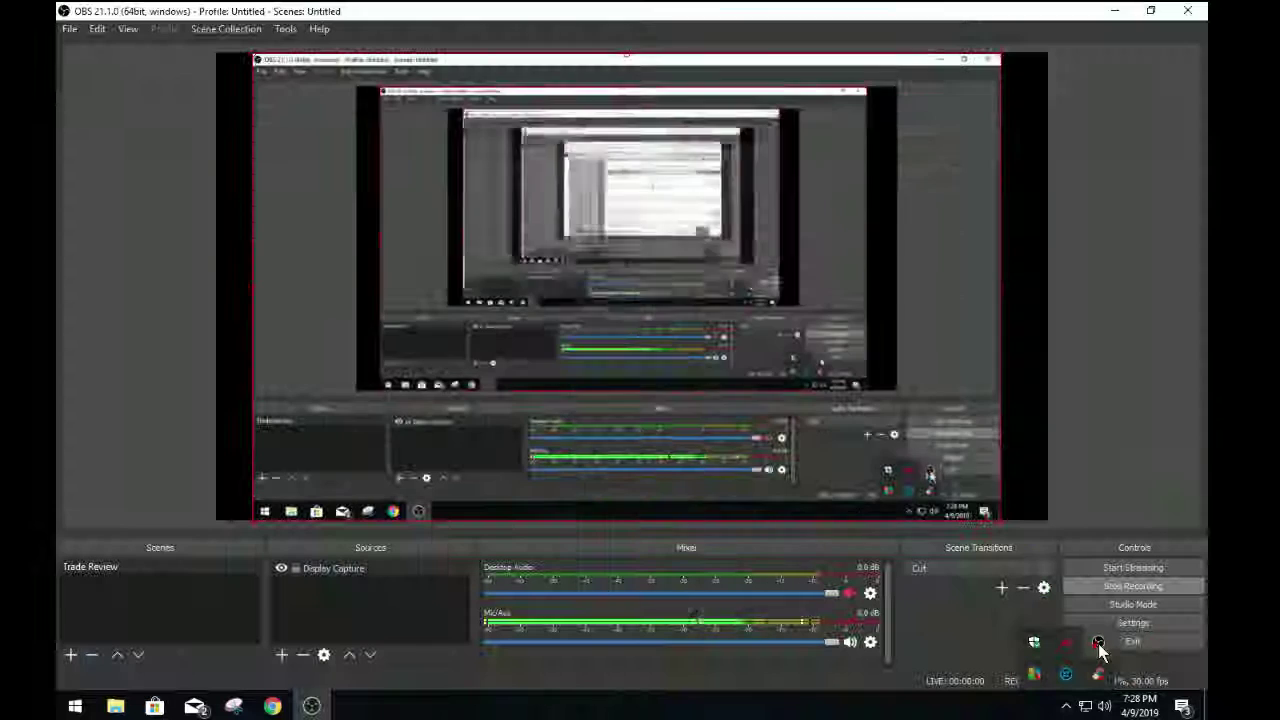